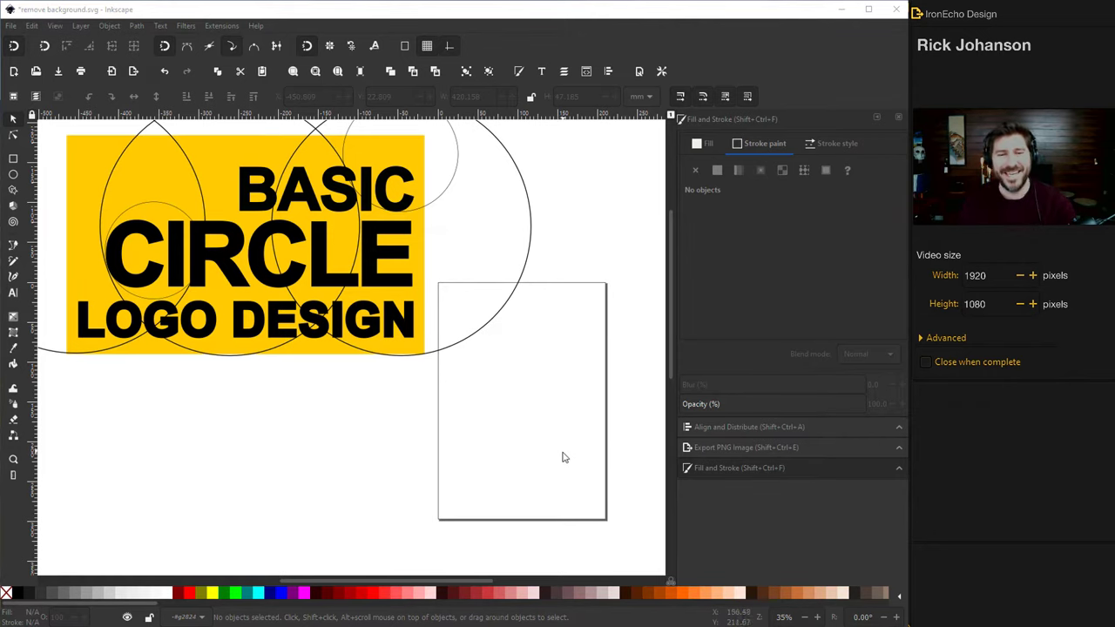
Draw a large perfect circle on the canvas with the Ellipse tool
scroll(523, 458, "up", 8)
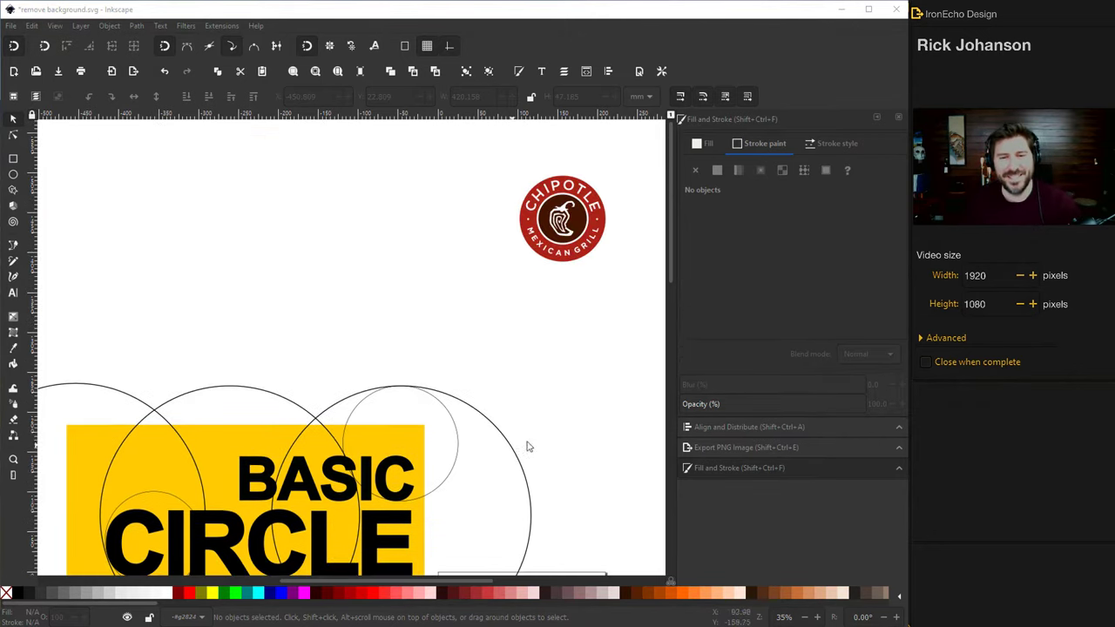
scroll(605, 321, "up", 1, "ctrl")
scroll(601, 319, "up", 1, "ctrl")
scroll(587, 317, "up", 1)
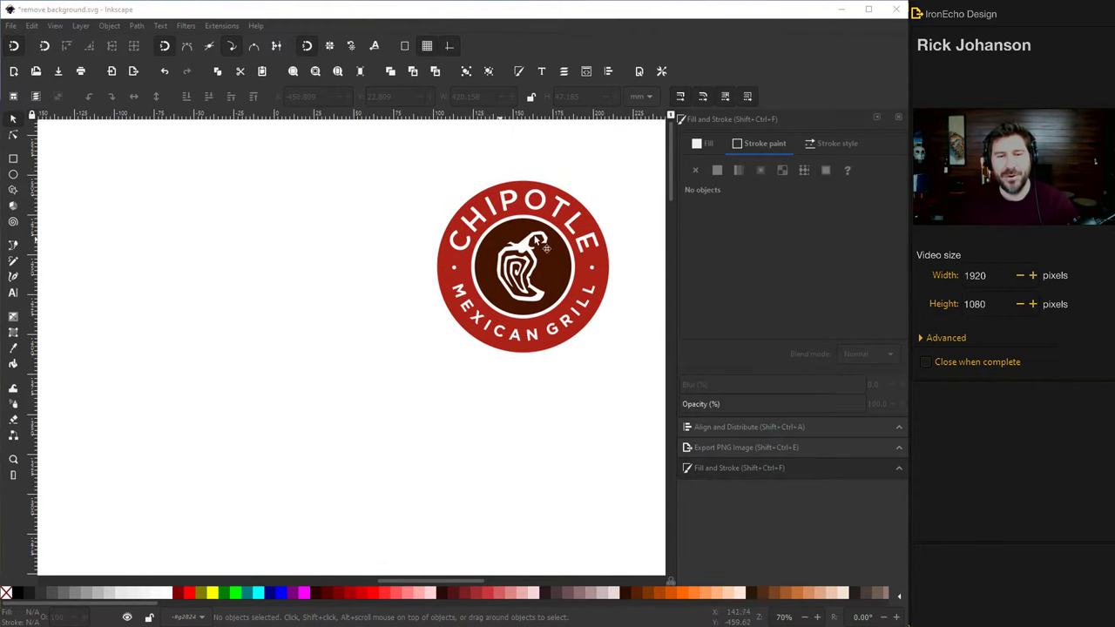
scroll(562, 310, "up", 1, "ctrl")
scroll(416, 311, "up", 3)
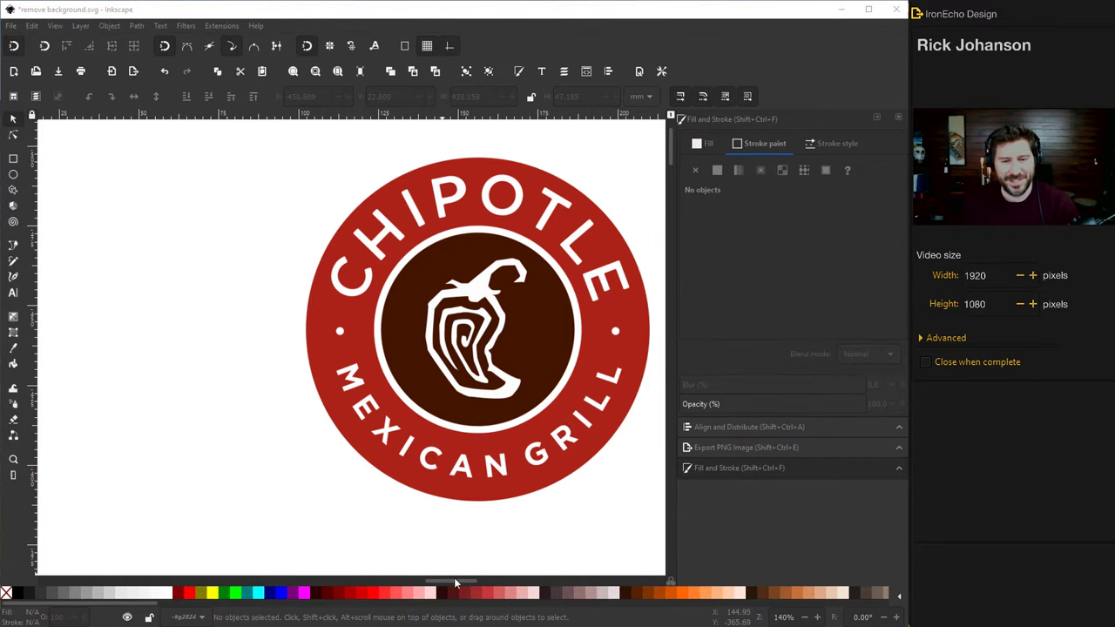
left_click_drag(461, 579, 530, 582)
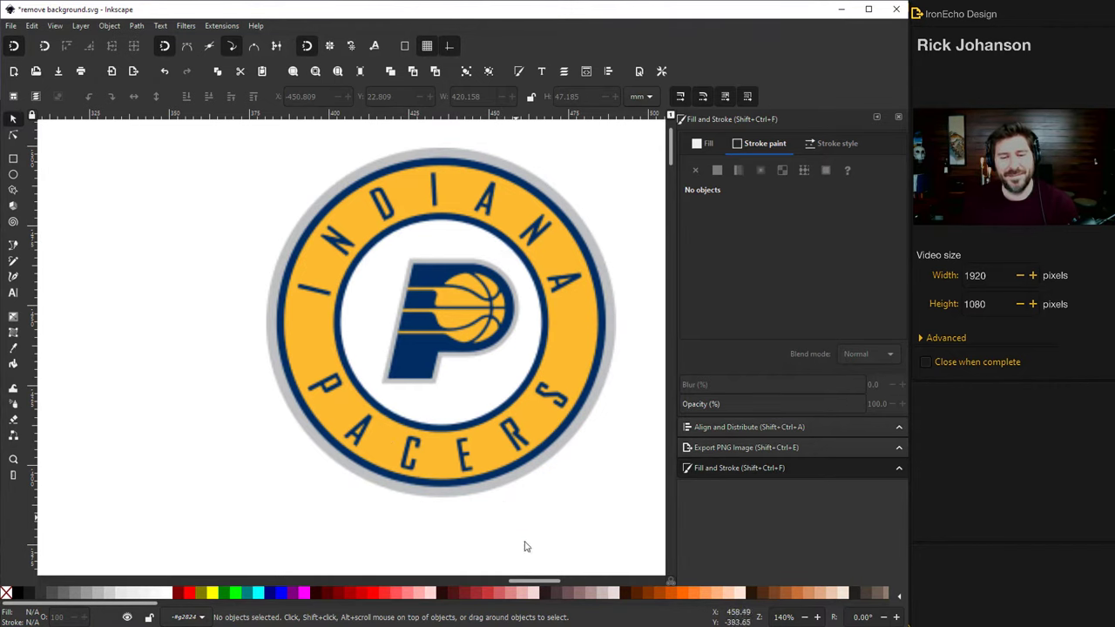
scroll(483, 349, "down", 1)
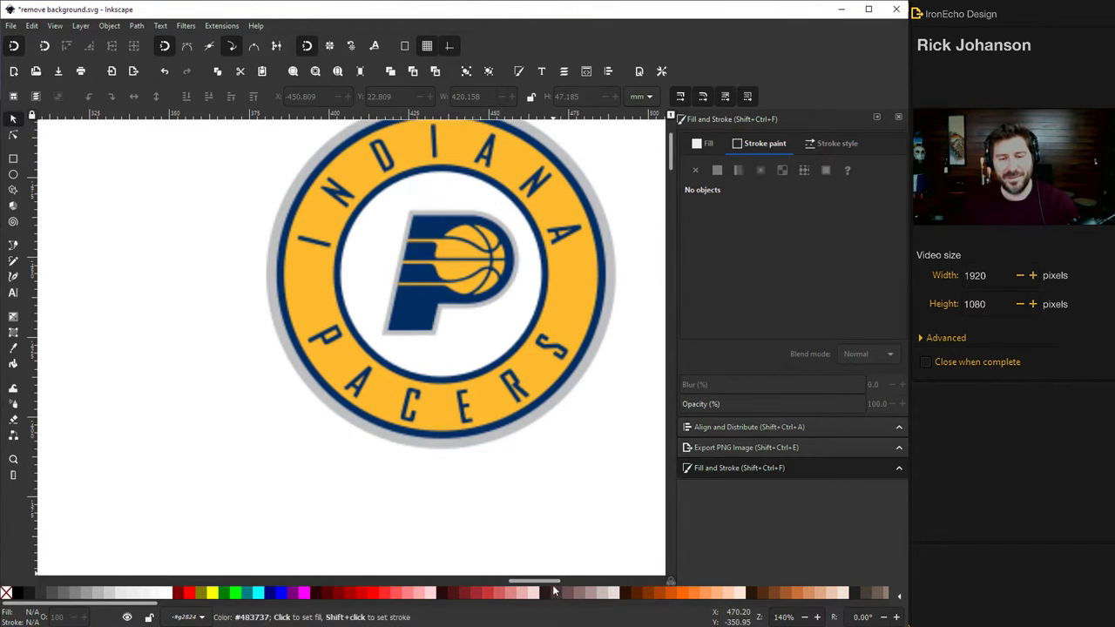
left_click_drag(549, 582, 632, 579)
scroll(558, 498, "down", 5)
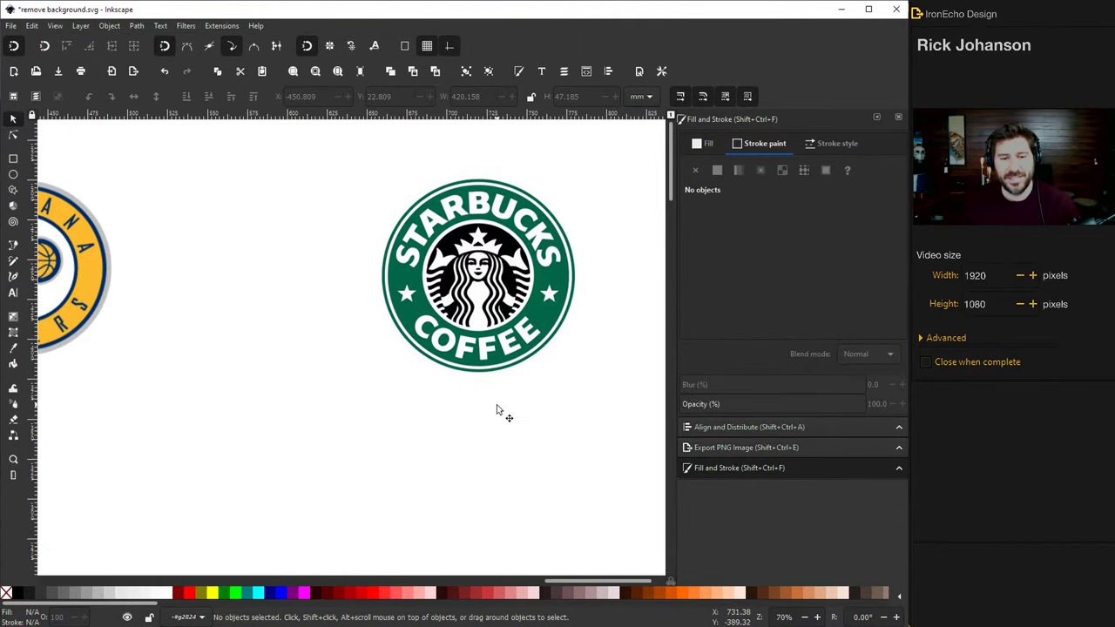
scroll(498, 430, "down", 2)
scroll(500, 433, "down", 2)
scroll(488, 436, "down", 2)
scroll(481, 444, "down", 2)
left_click_drag(489, 581, 424, 505)
scroll(424, 505, "down", 3)
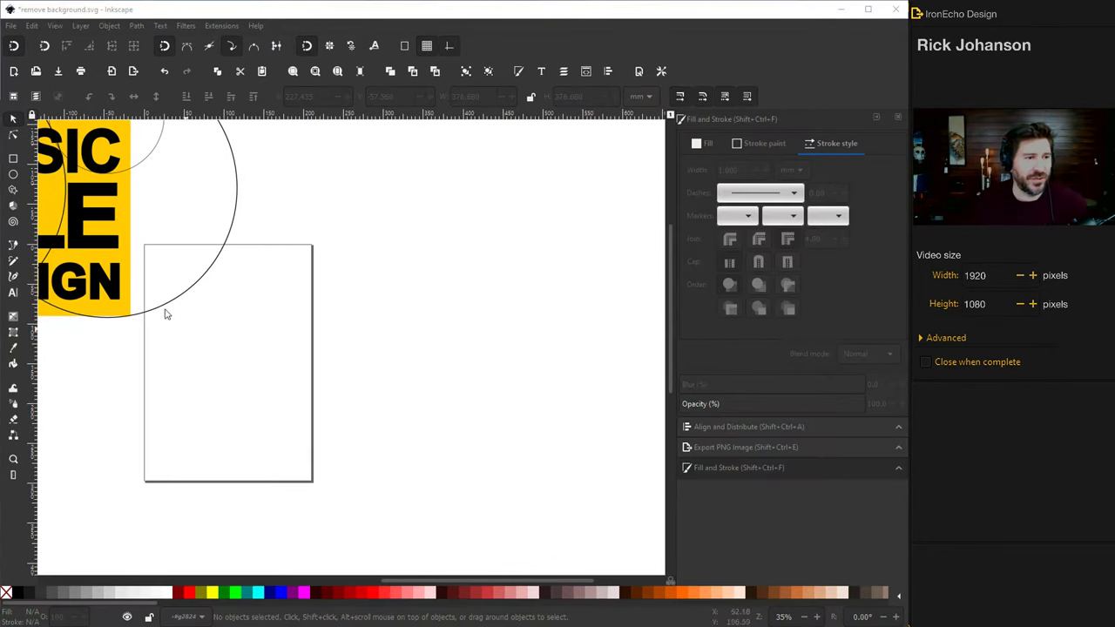
left_click(13, 176)
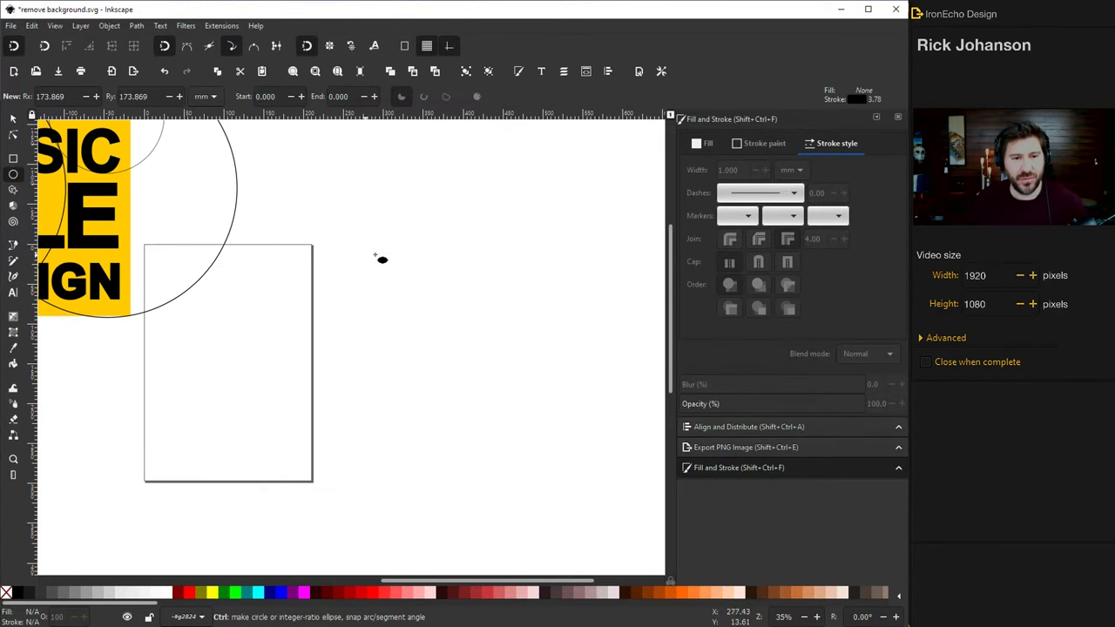
left_click_drag(376, 243, 538, 383)
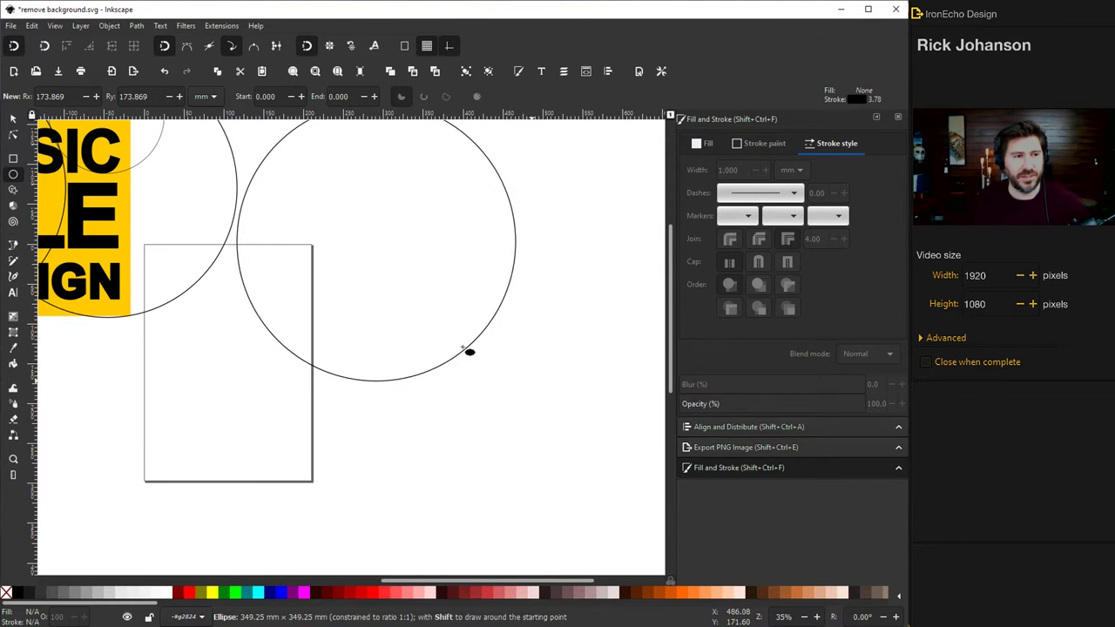
Move the circle to the right of the page and give it a 4 mm stroke width
left_click(13, 117)
left_click_drag(274, 169, 381, 271)
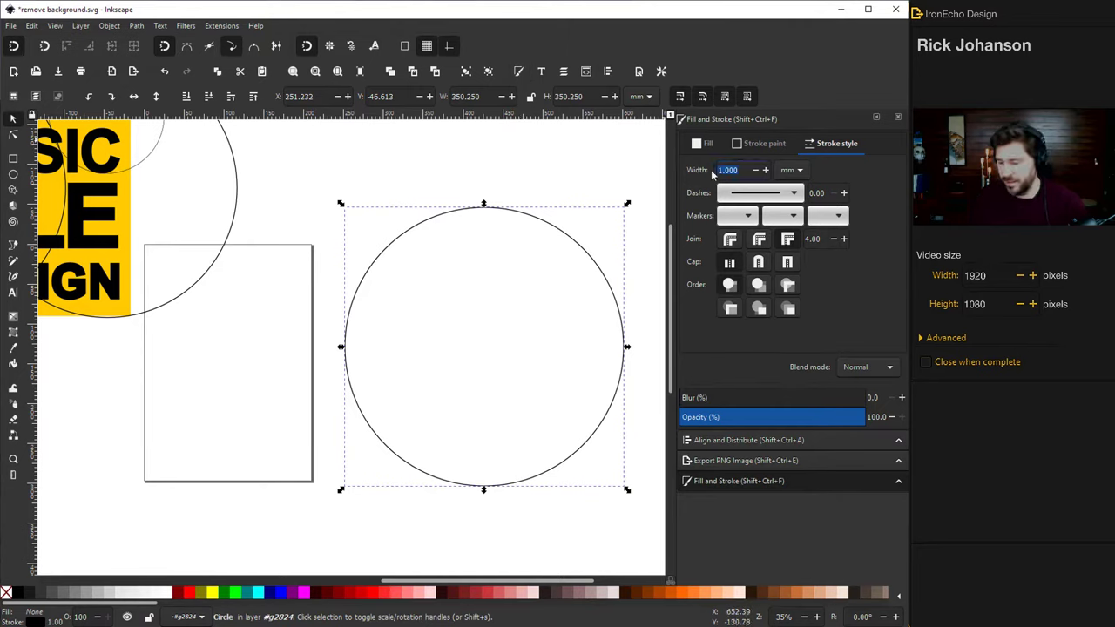
key("Return")
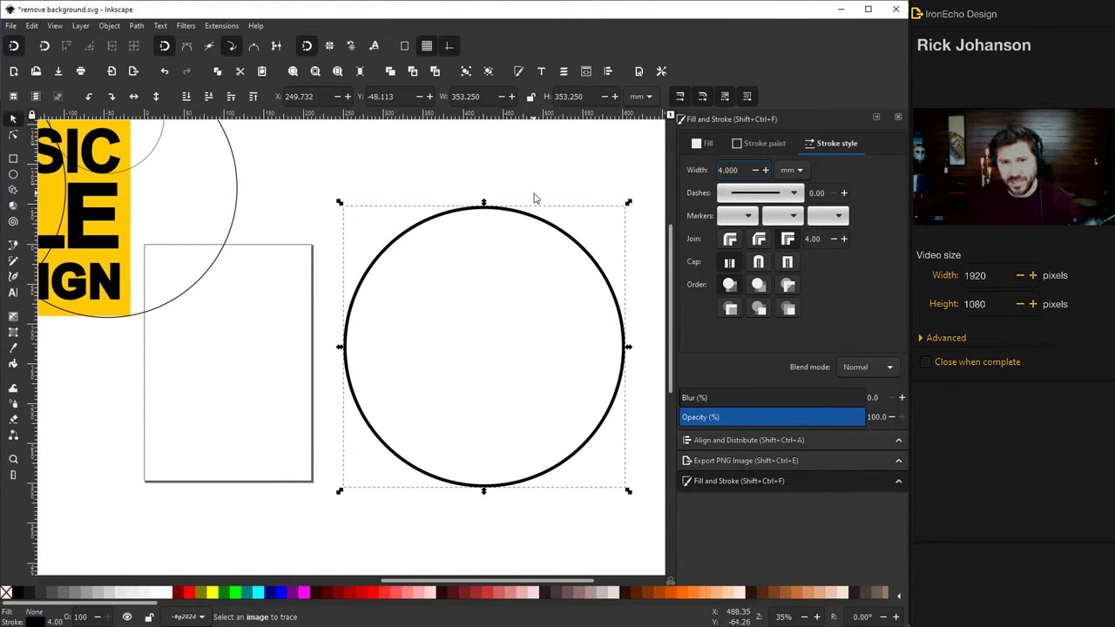
left_click(529, 219)
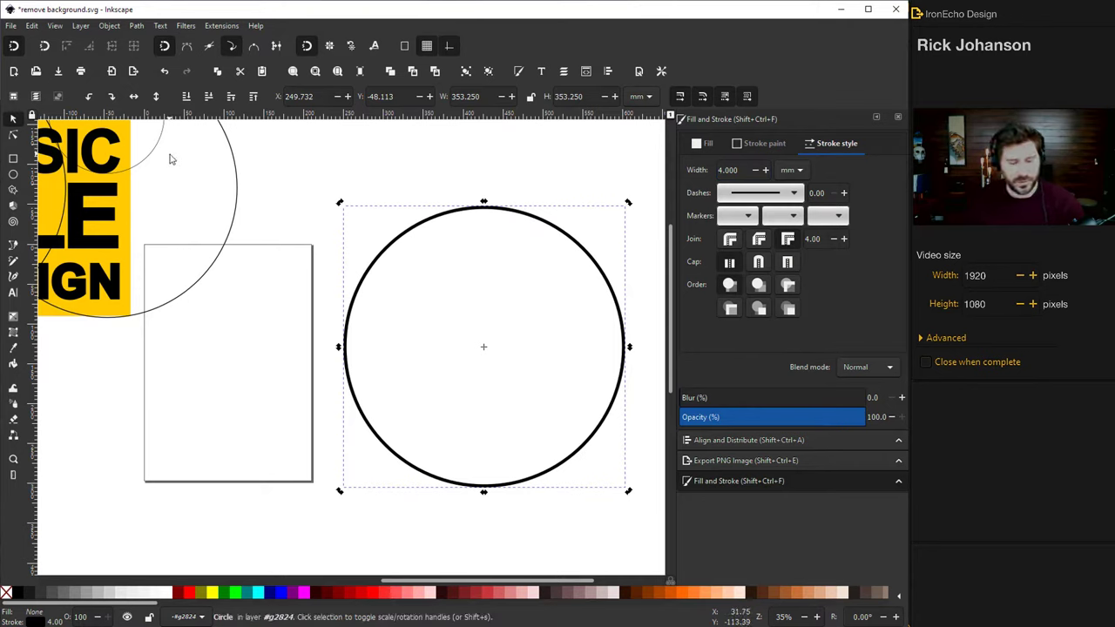
Draw a second circle, place it inside the large one, shrink it to about 234 mm, and select both circles
left_click(13, 175)
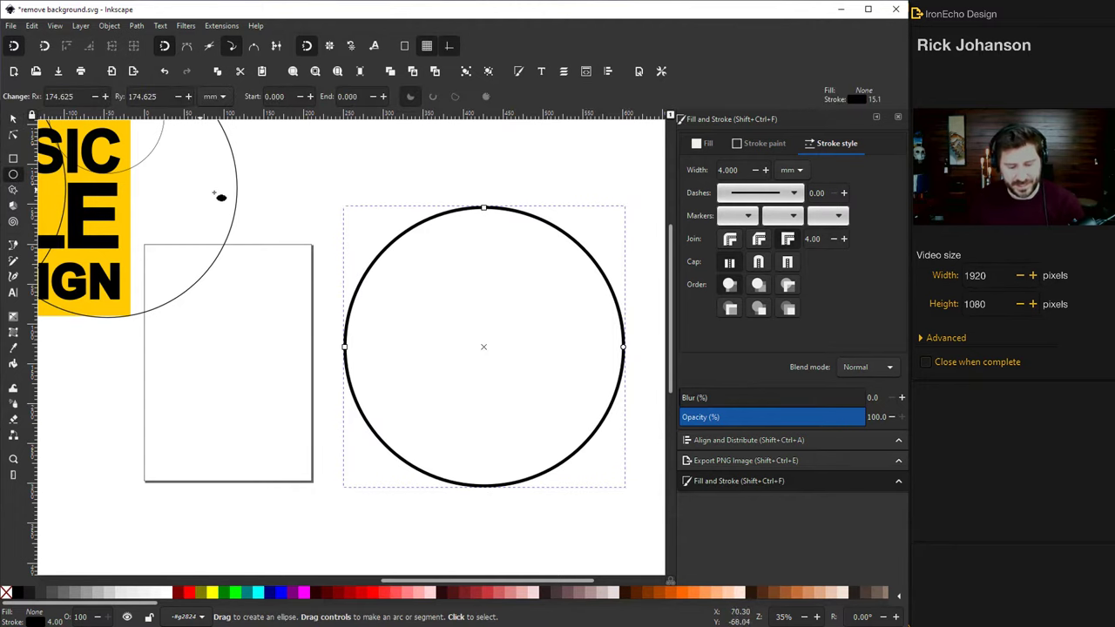
left_click_drag(292, 212, 389, 312)
left_click(13, 118)
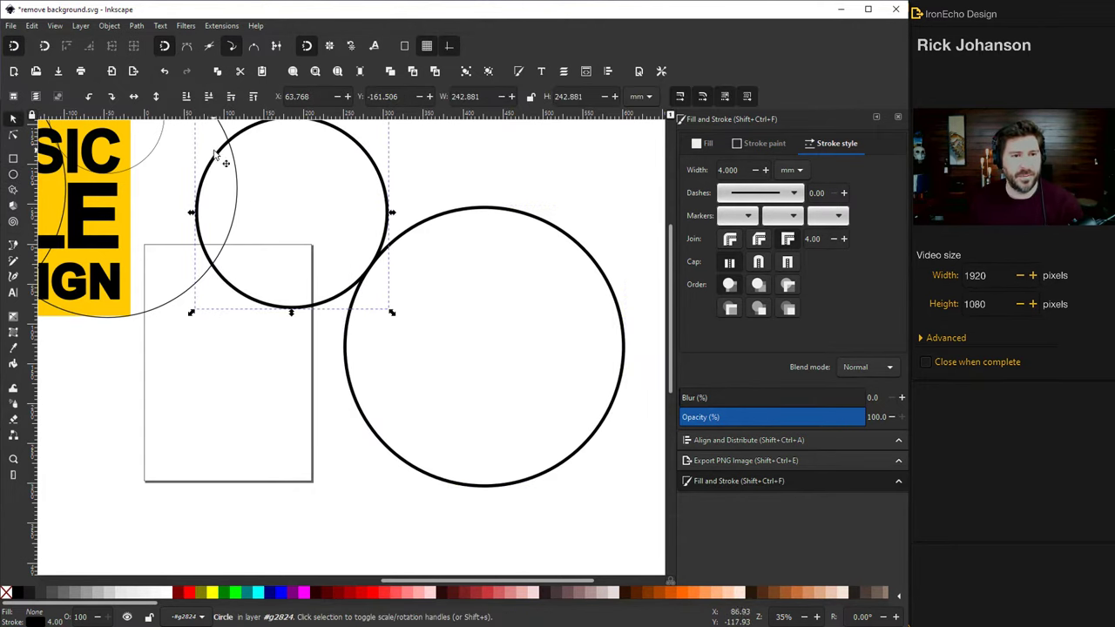
left_click_drag(225, 163, 410, 295)
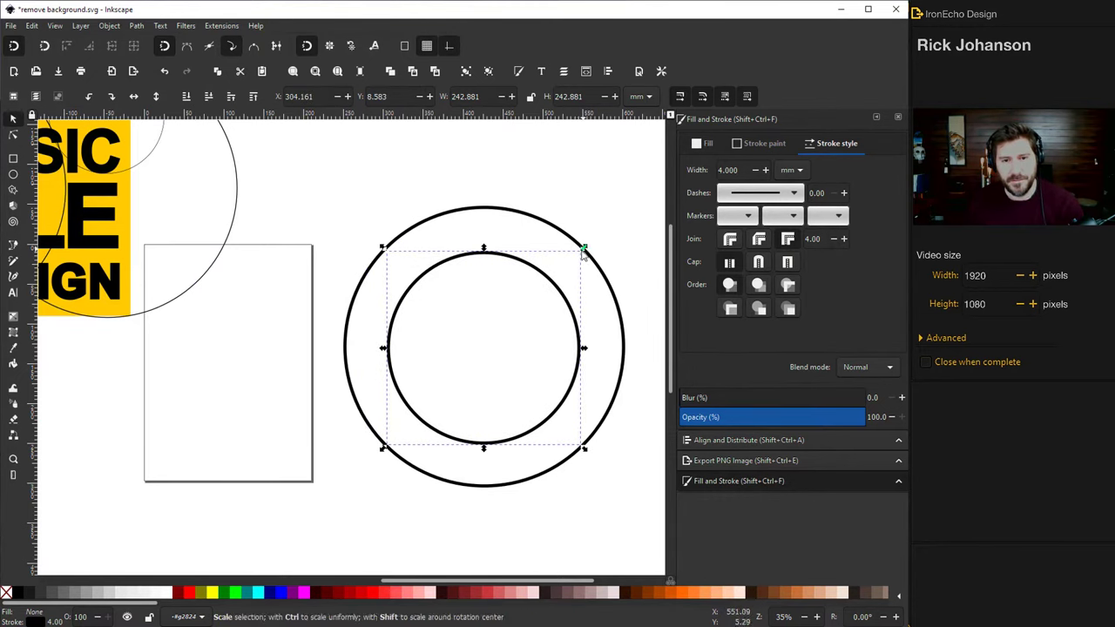
left_click_drag(585, 249, 581, 252)
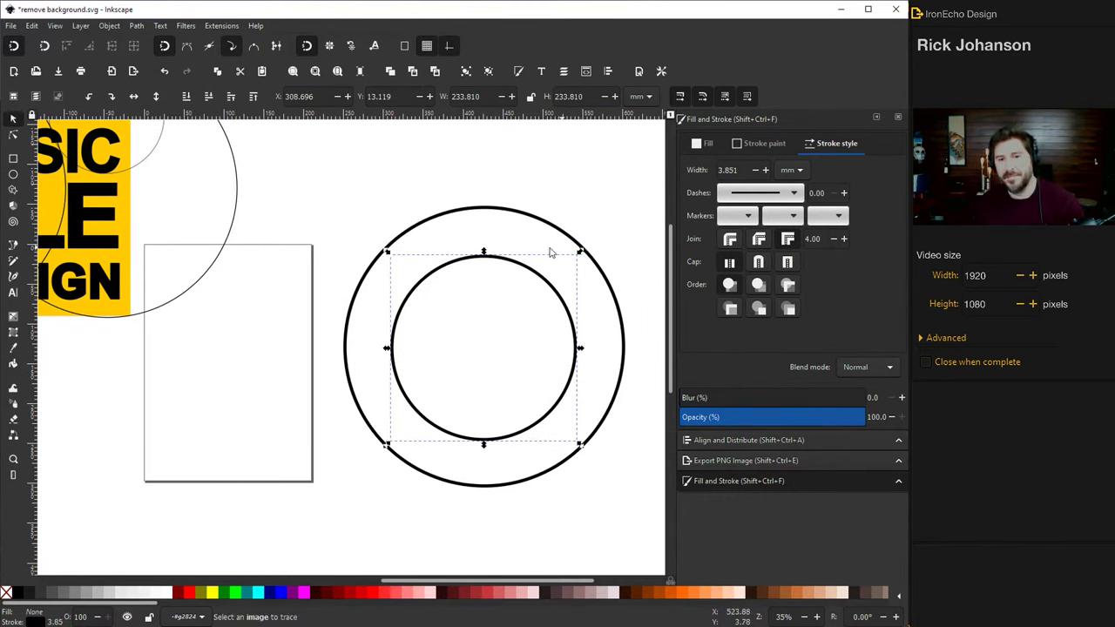
left_click(505, 212, "shift")
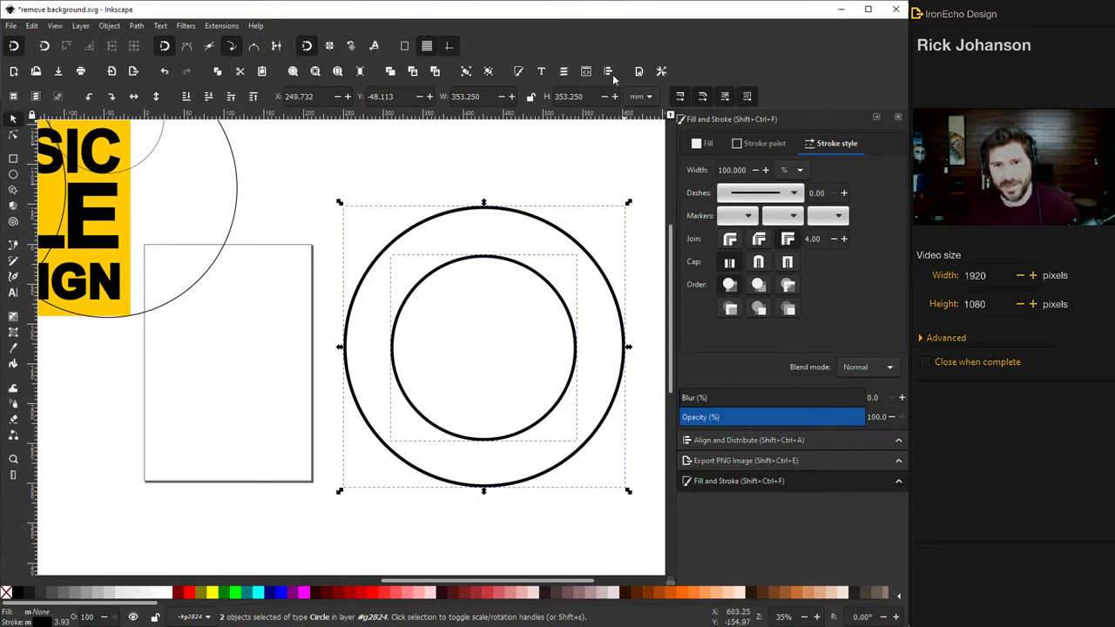
Align the inner circle to the last selected outer circle on both centre axes, then deselect
left_click(750, 444)
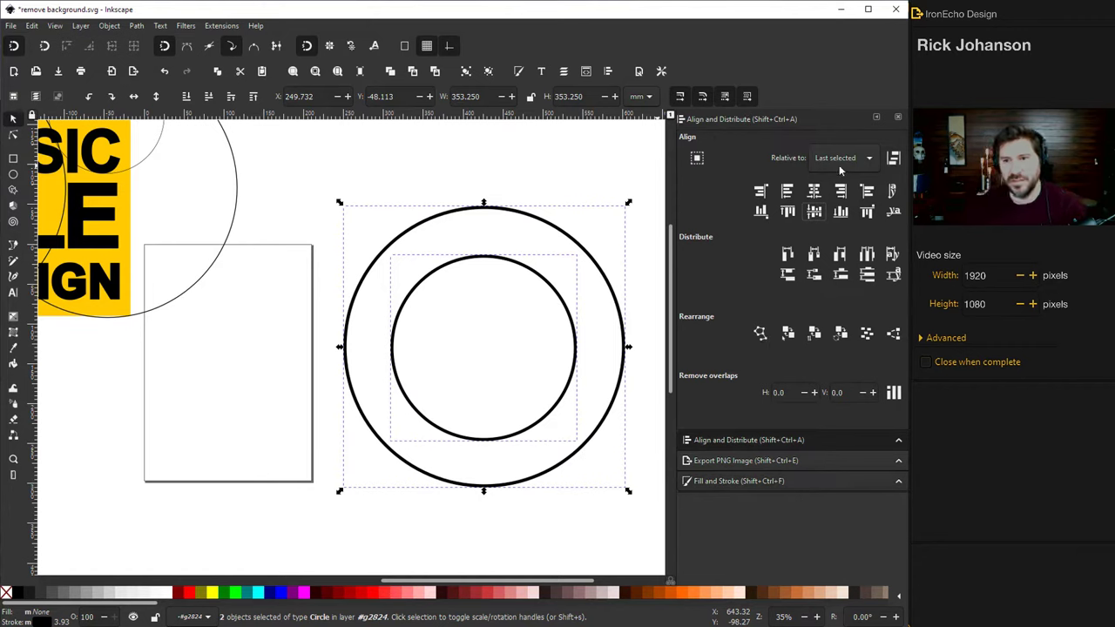
left_click(853, 160)
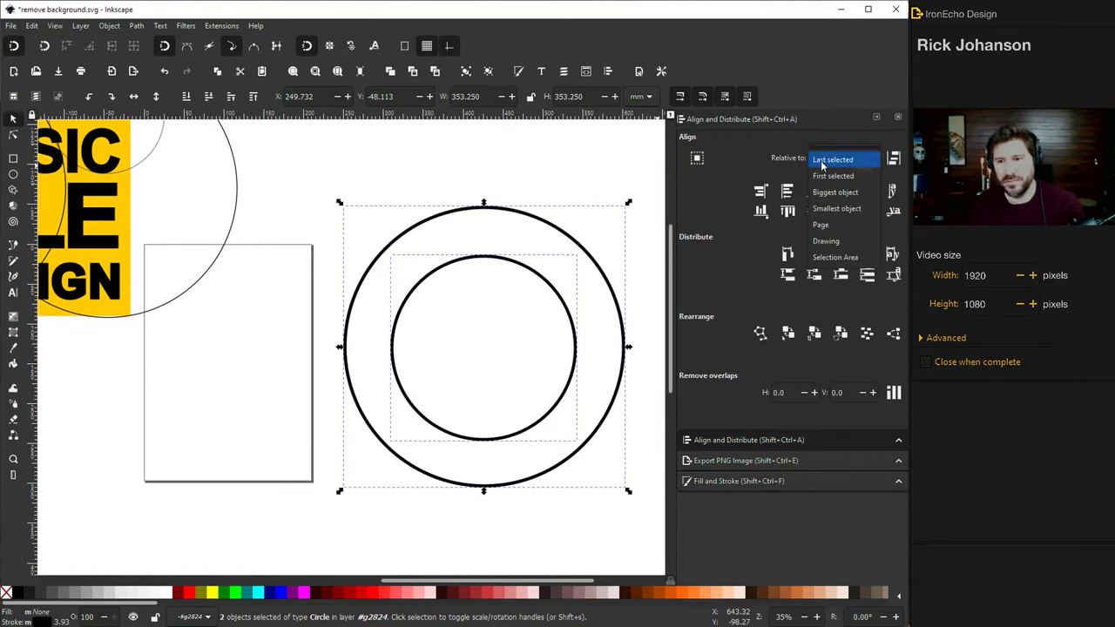
left_click(796, 162)
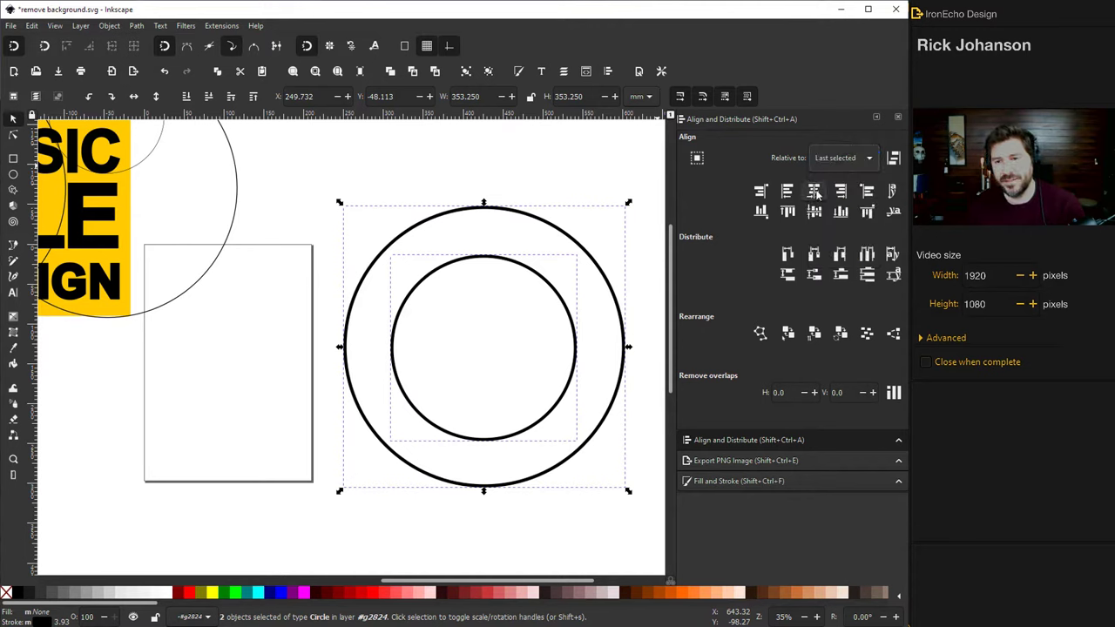
left_click(814, 192)
left_click(813, 212)
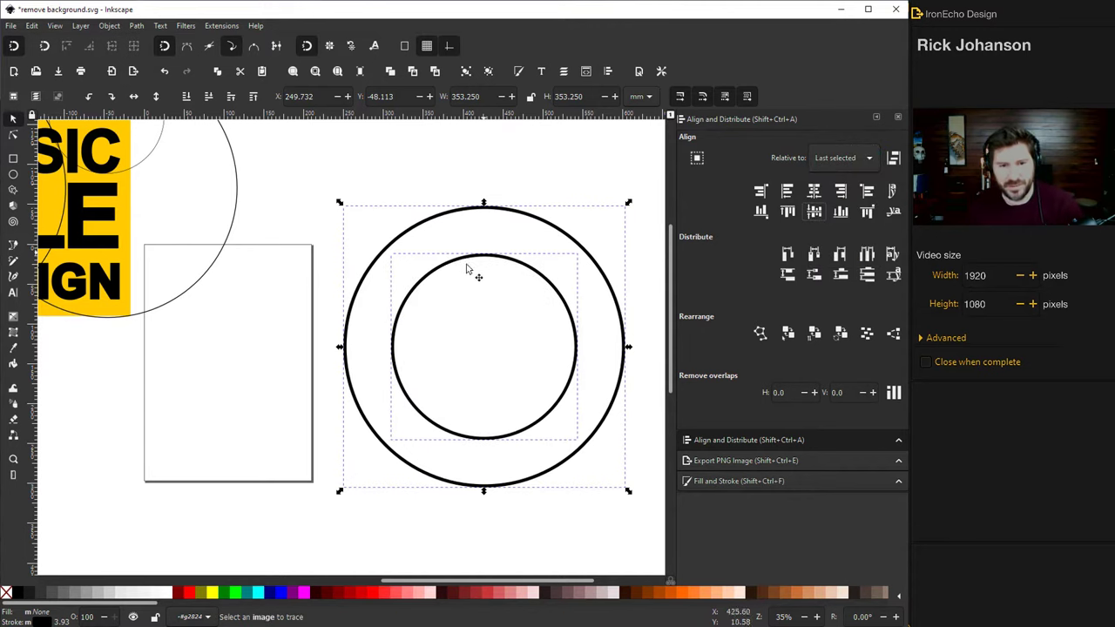
left_click(325, 179)
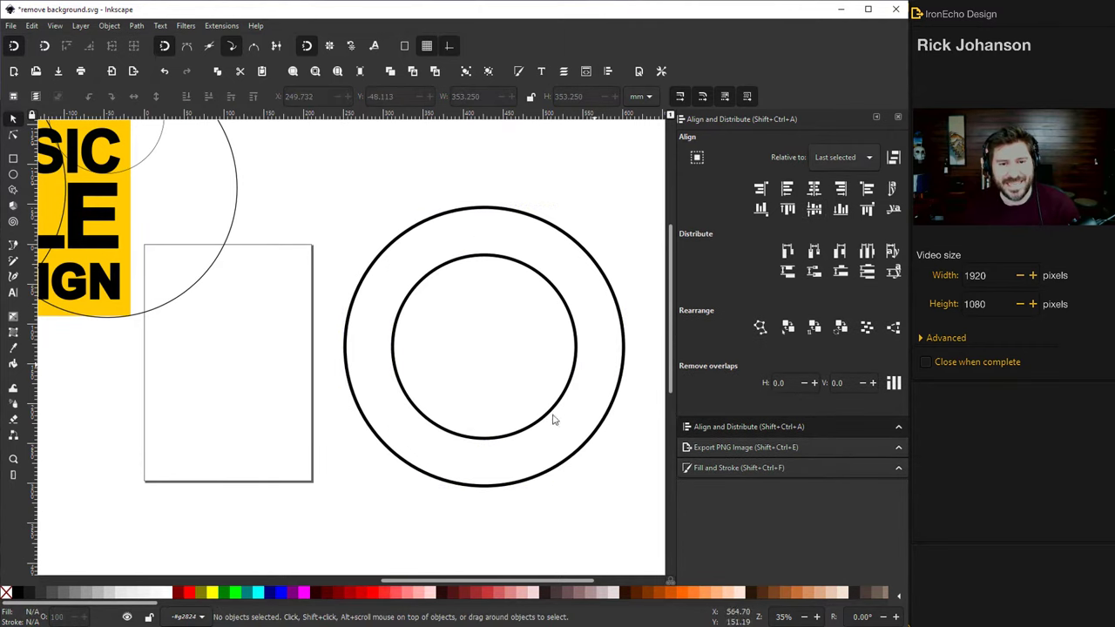
Replace the inner circle with a Dynamic Offset of the outer circle pulled inward
left_click(468, 260)
key("Delete")
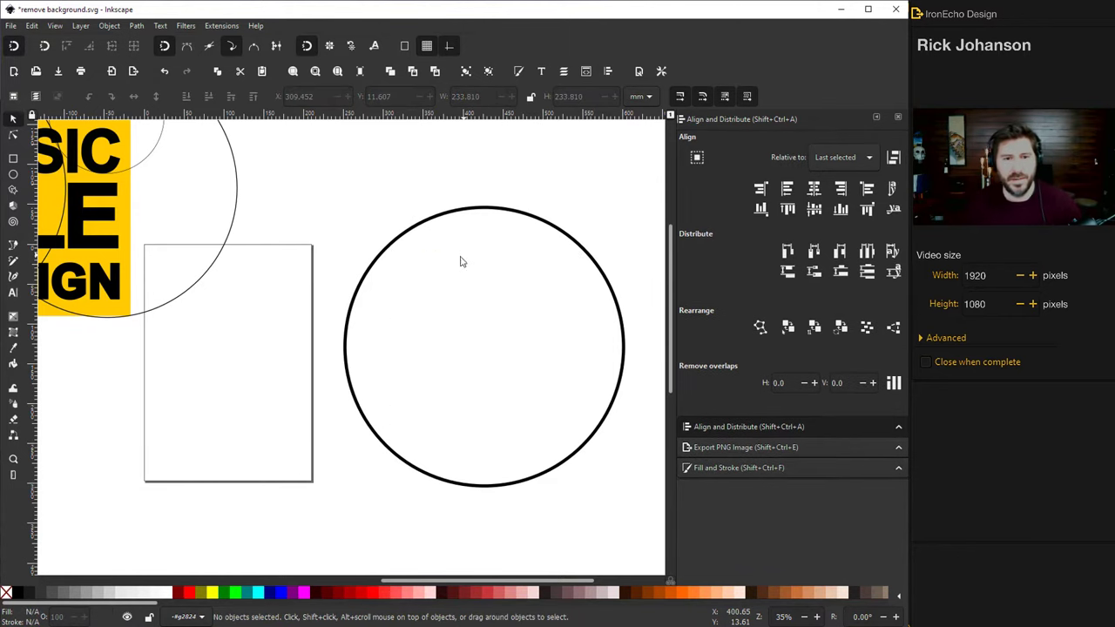
left_click(454, 214)
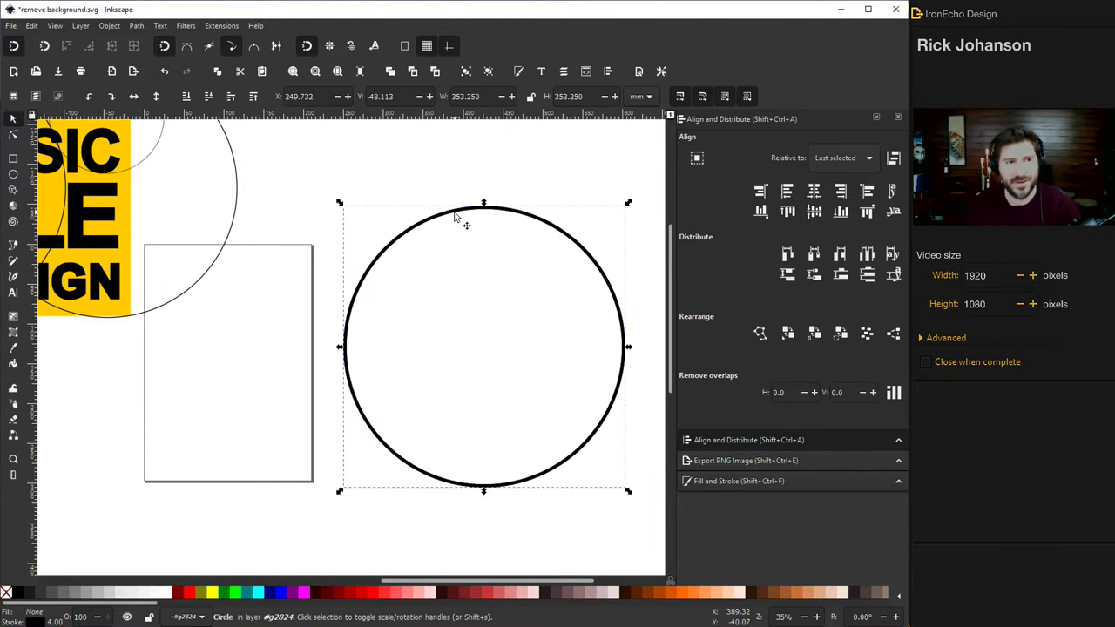
left_click(138, 26)
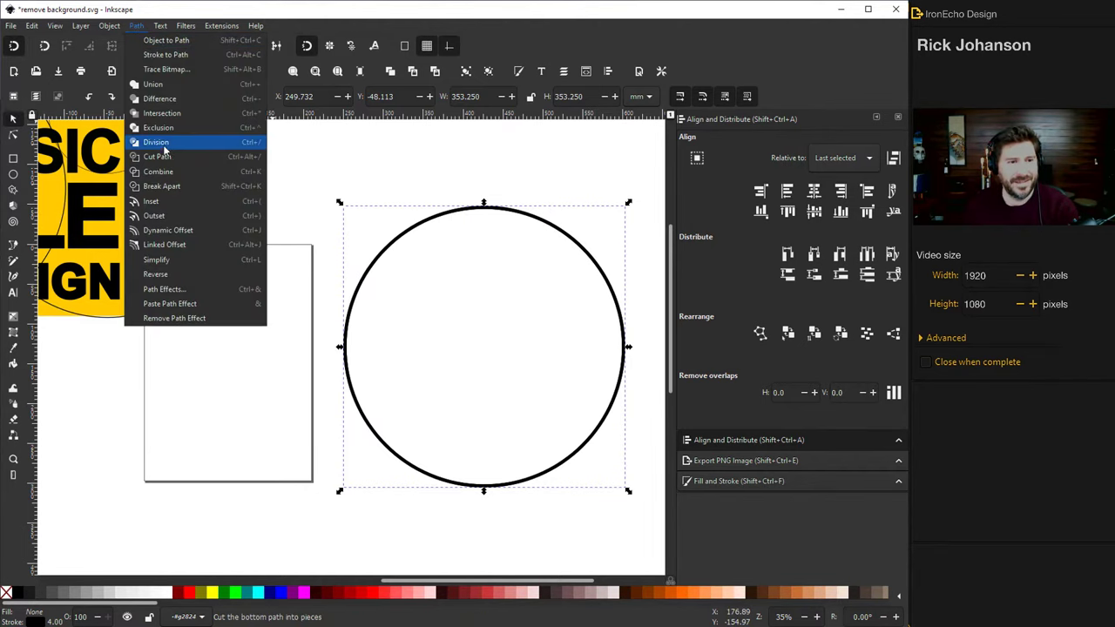
left_click(170, 231)
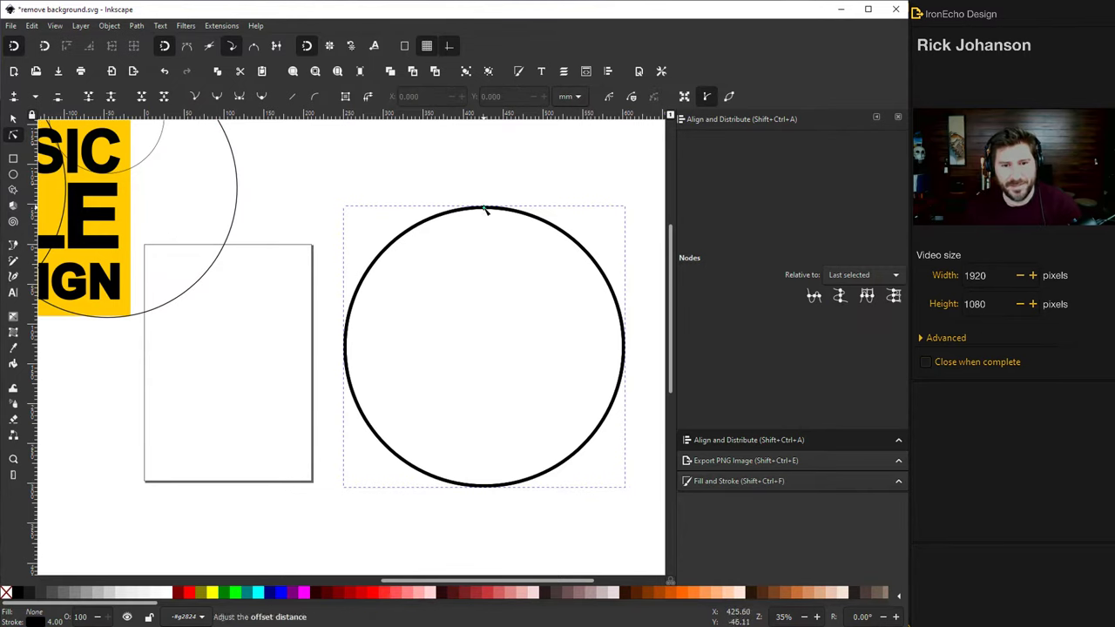
left_click_drag(485, 210, 489, 246)
left_click(403, 217)
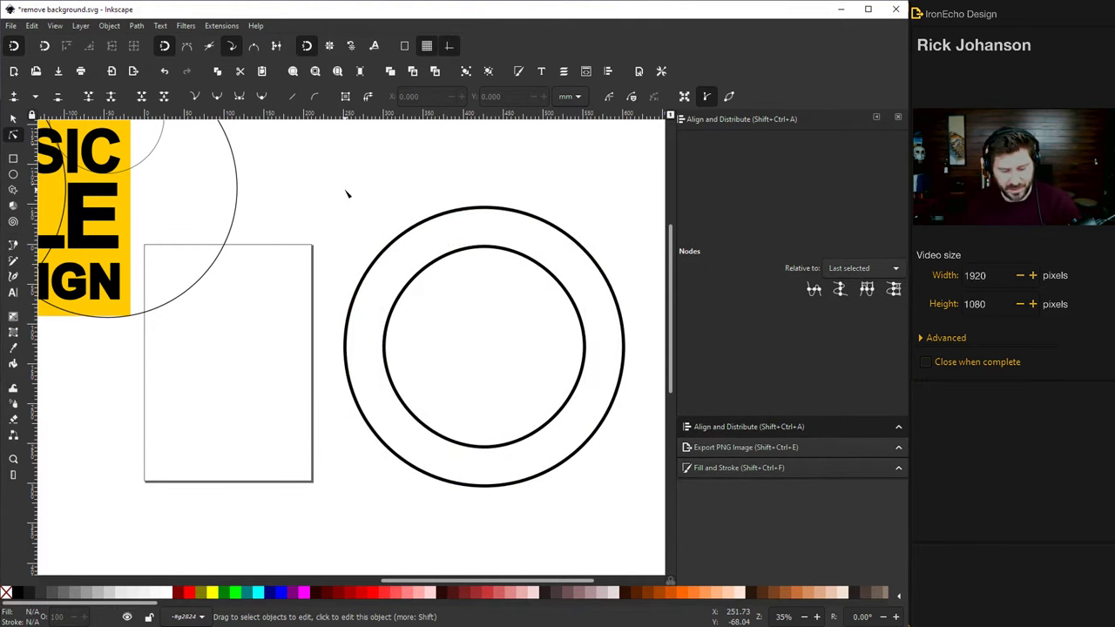
key("ctrl+z")
key("ctrl+shift+z")
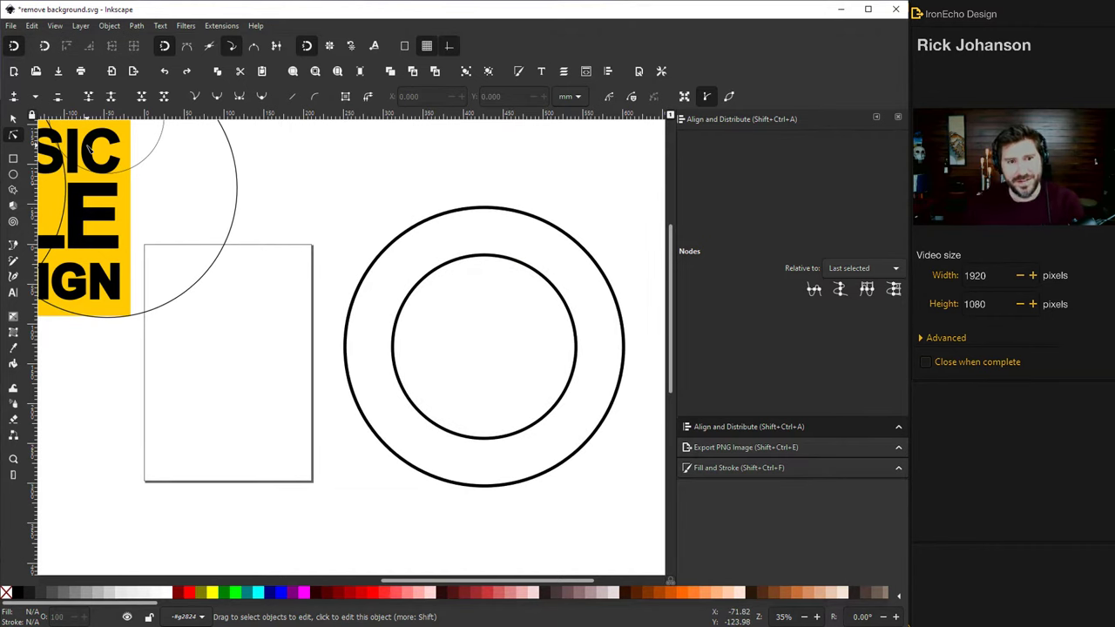
Fill the outer circle with yellow
left_click(12, 120)
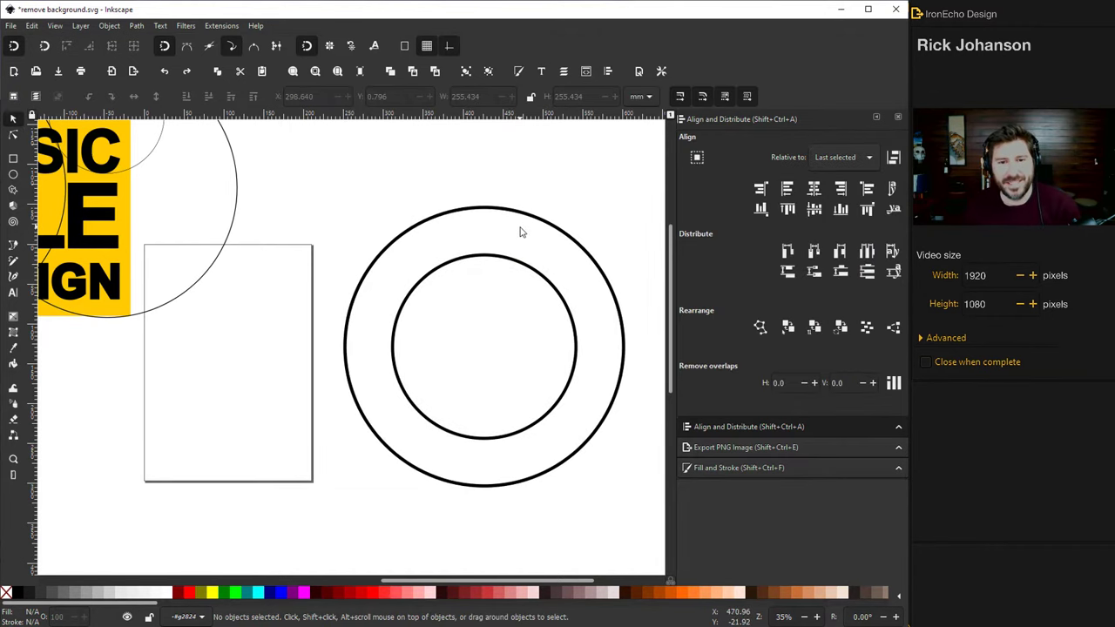
left_click(432, 224)
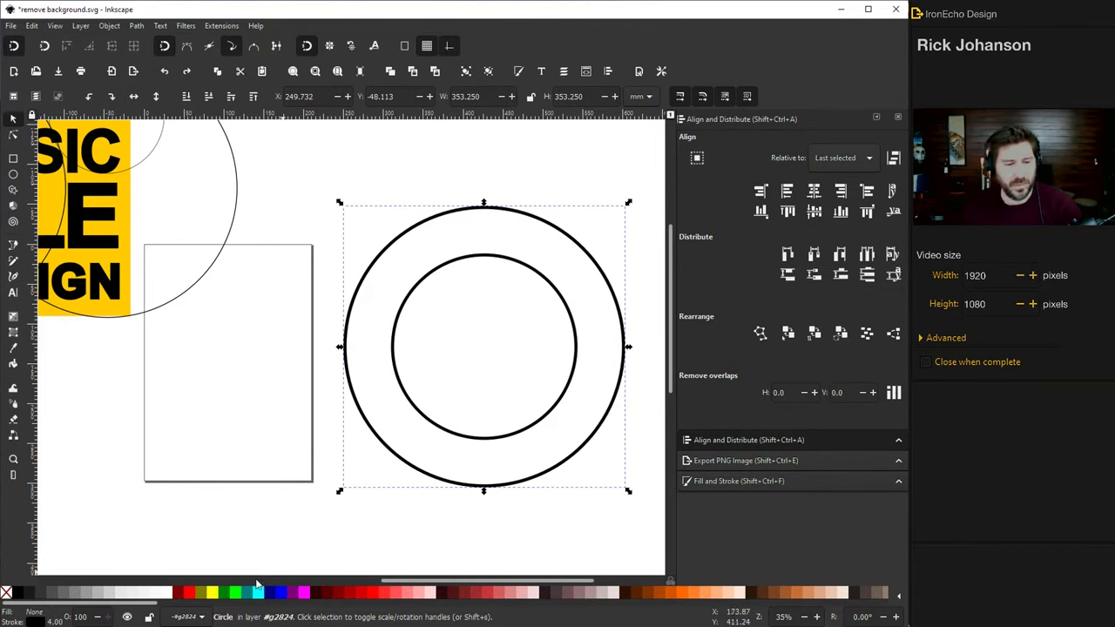
left_click(213, 593)
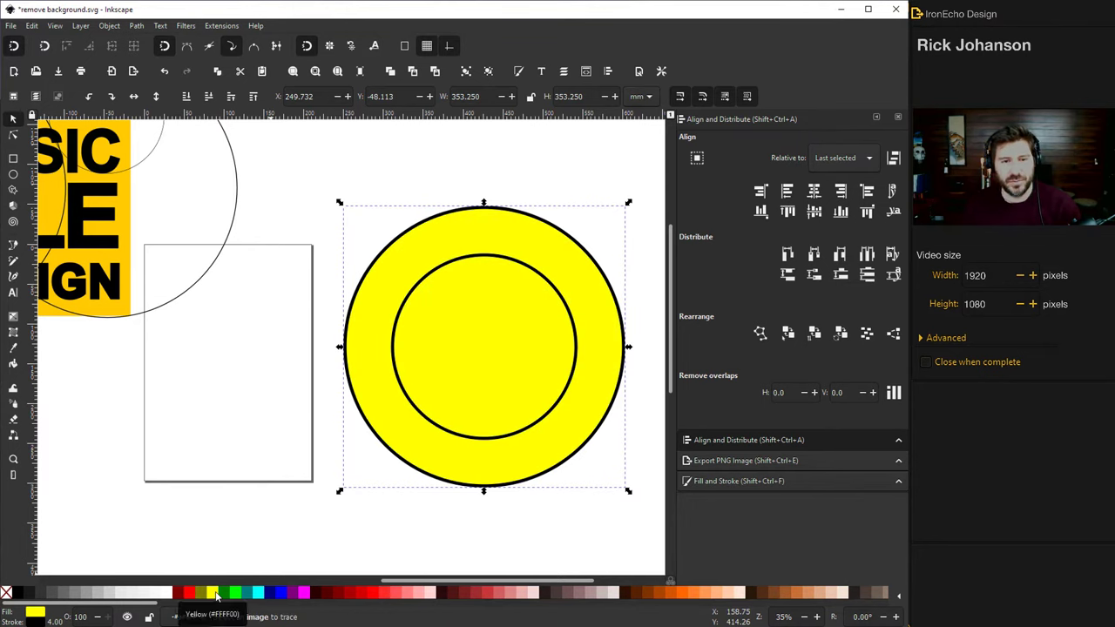
Select both circles and use Path > Difference to cut the inner circle out of the yellow one
left_click(444, 297)
left_click(454, 311, "alt")
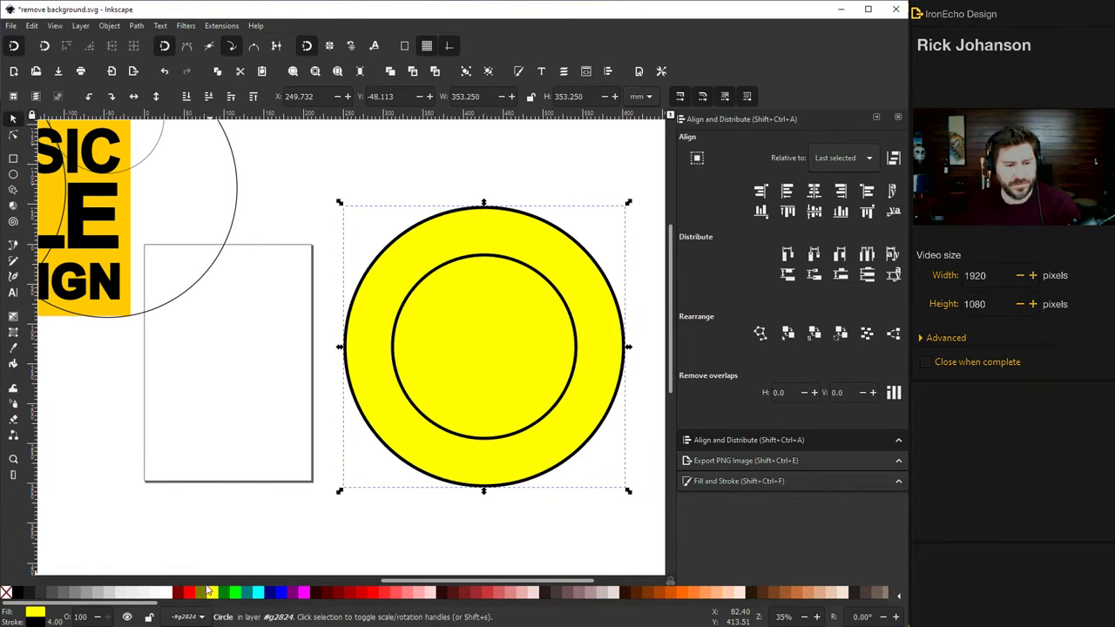
left_click(514, 259)
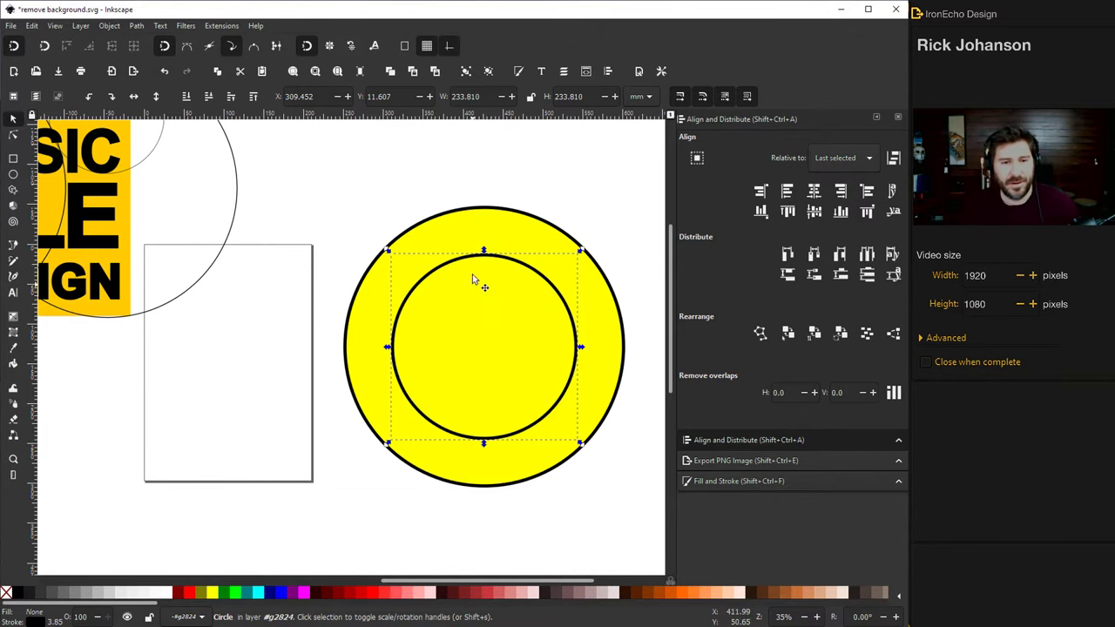
left_click(520, 219, "shift")
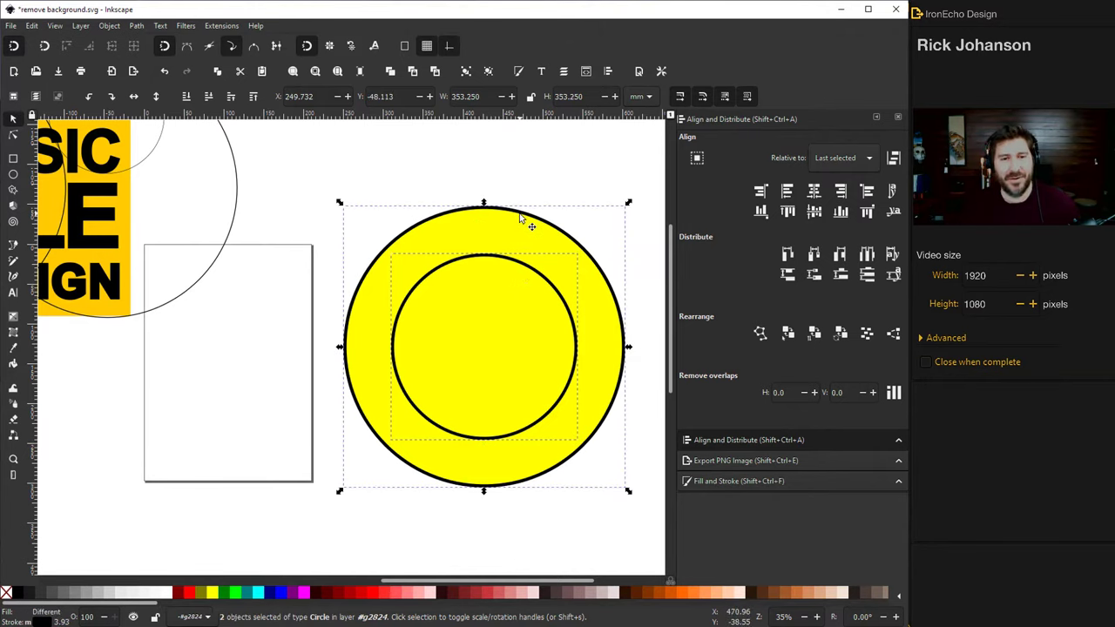
left_click(139, 26)
left_click(165, 96)
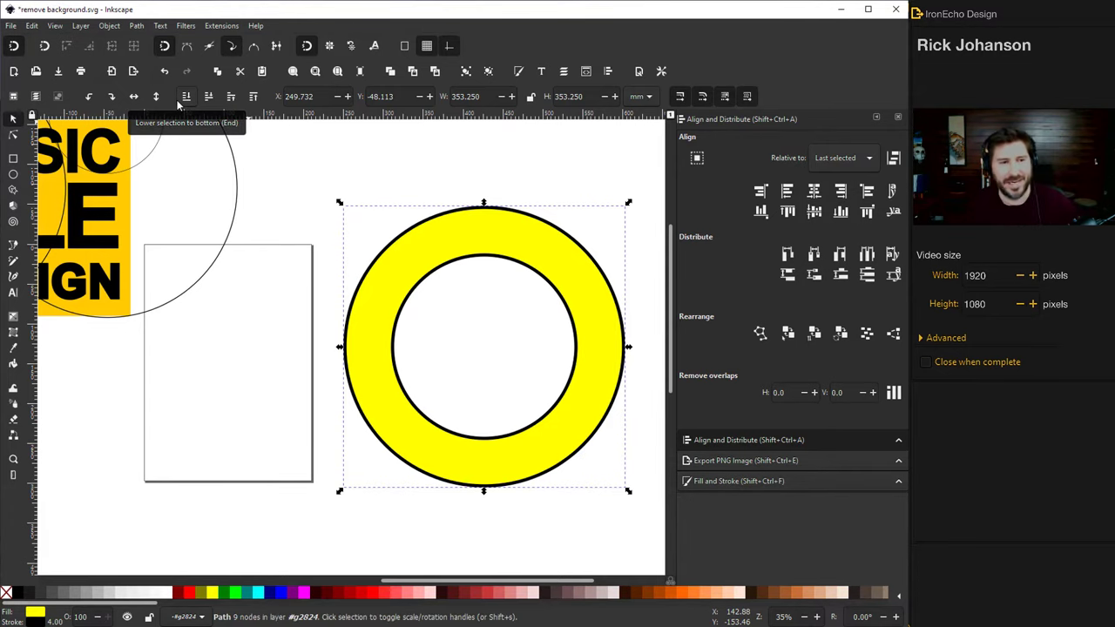
left_click(513, 382)
scroll(513, 381, "left", 1)
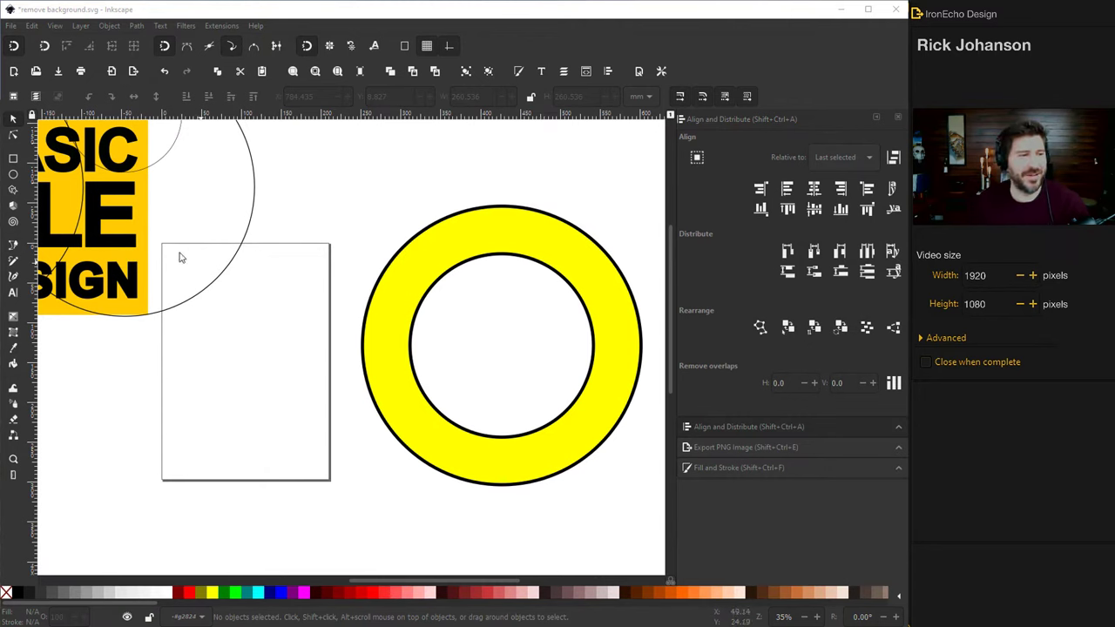
Draw a new plain circle to the right of the yellow ring
left_click(14, 175)
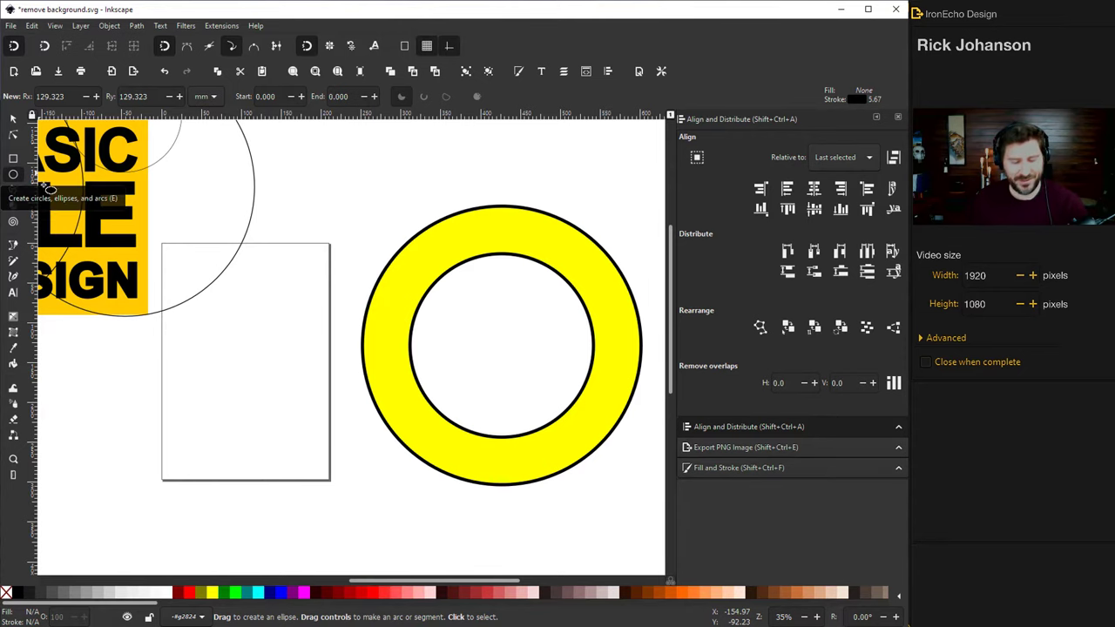
left_click_drag(439, 574, 543, 574)
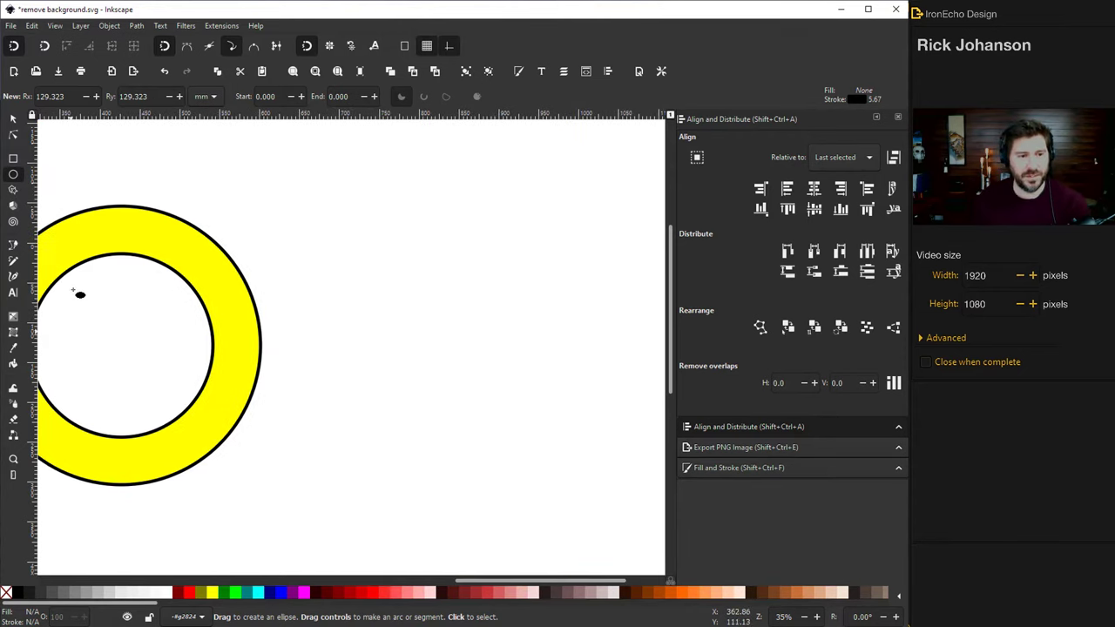
mouse_move(454, 283)
left_mouse_down()
mouse_move(560, 391)
mouse_move(552, 386)
left_mouse_up()
key("s")
Type the text SANTA MONICA above the new circle and shift it left and down
key("t")
left_click(366, 206)
type("SANTA MONCI")
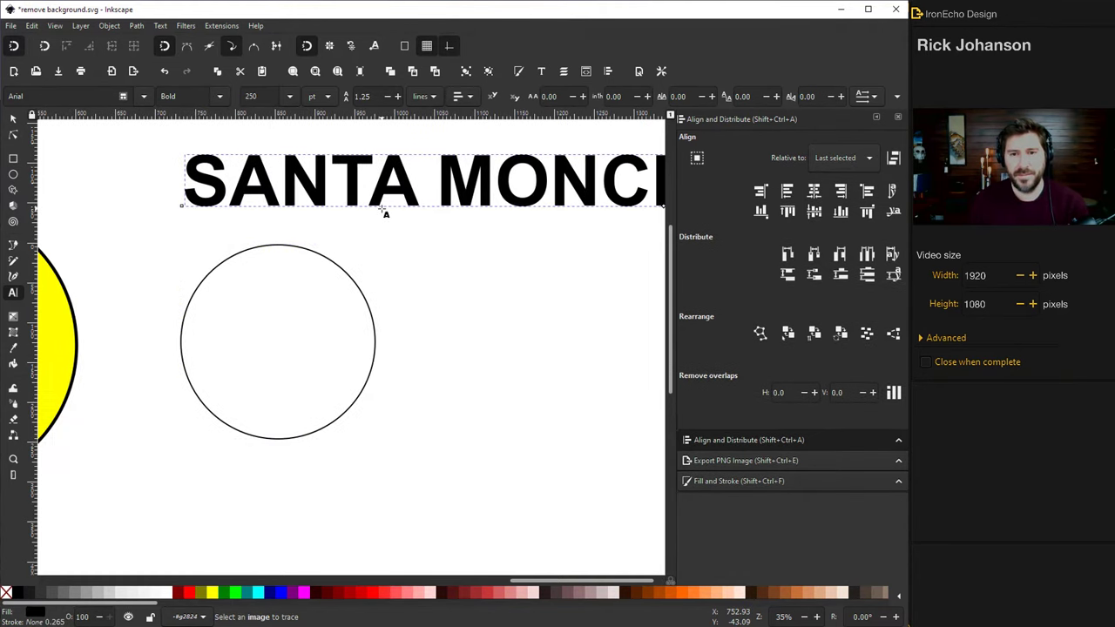
key("BackSpace")
type("ICA")
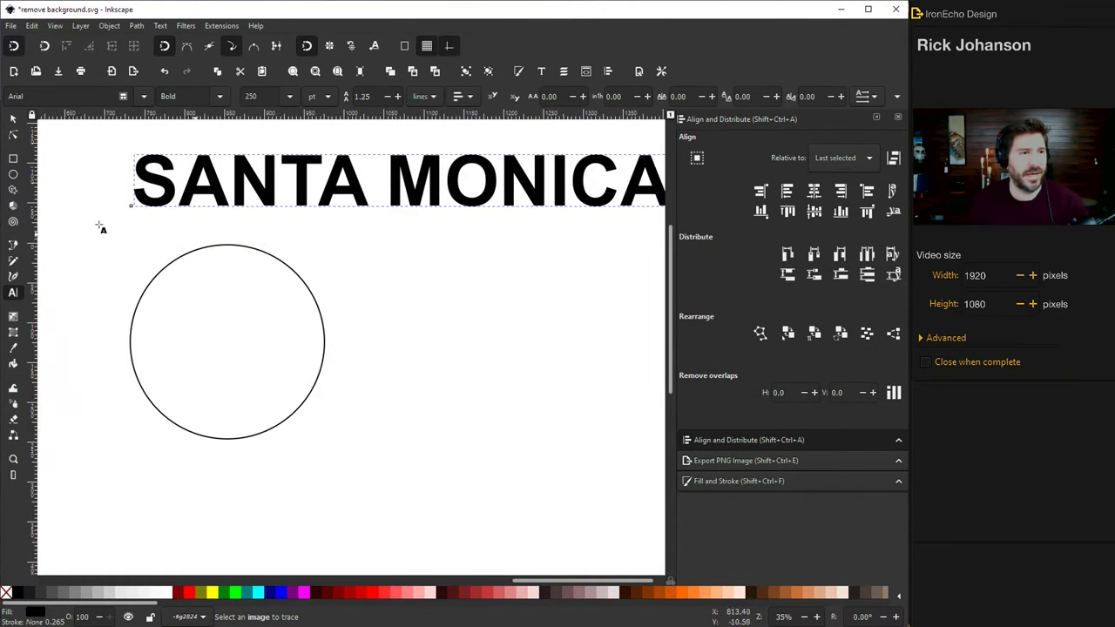
left_click(12, 124)
left_click_drag(188, 192, 117, 207)
Set the SANTA MONICA font size to 140 pt and nudge the text slightly right
mouse_move(550, 579)
left_mouse_down()
mouse_move(454, 578)
mouse_move(569, 579)
left_mouse_up()
triple_click(409, 209)
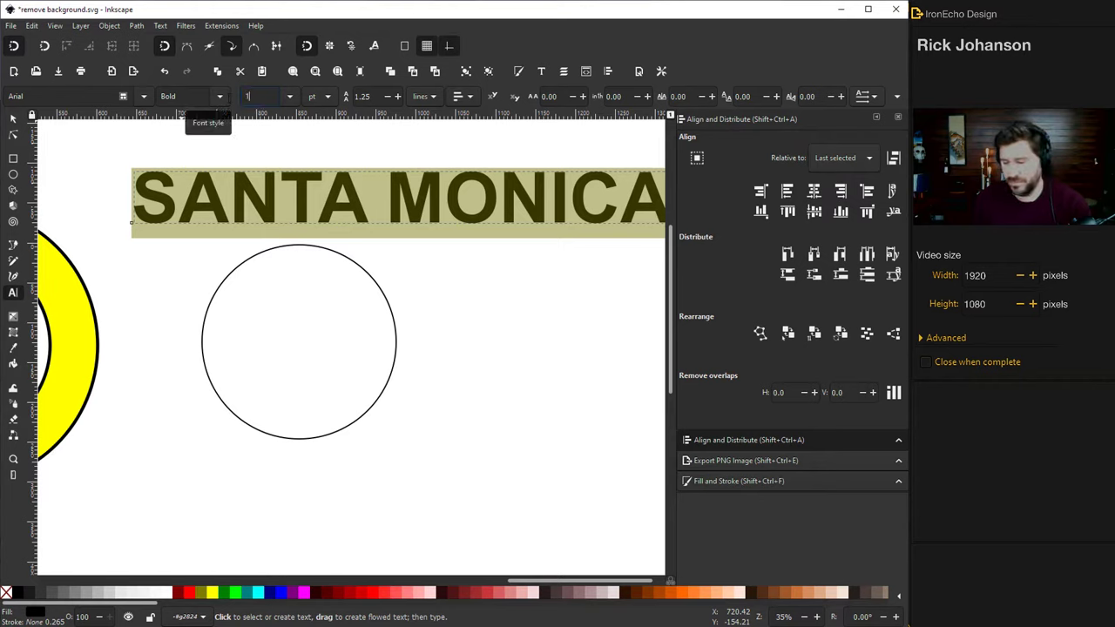
type("125")
key("Return")
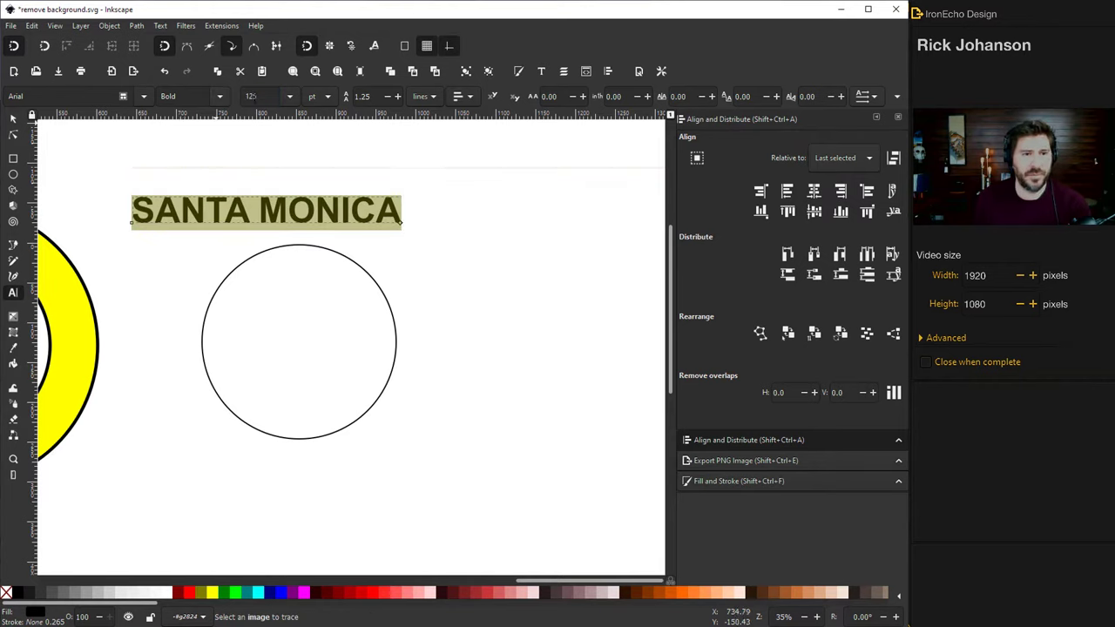
type("40")
key("Return")
left_click(13, 118)
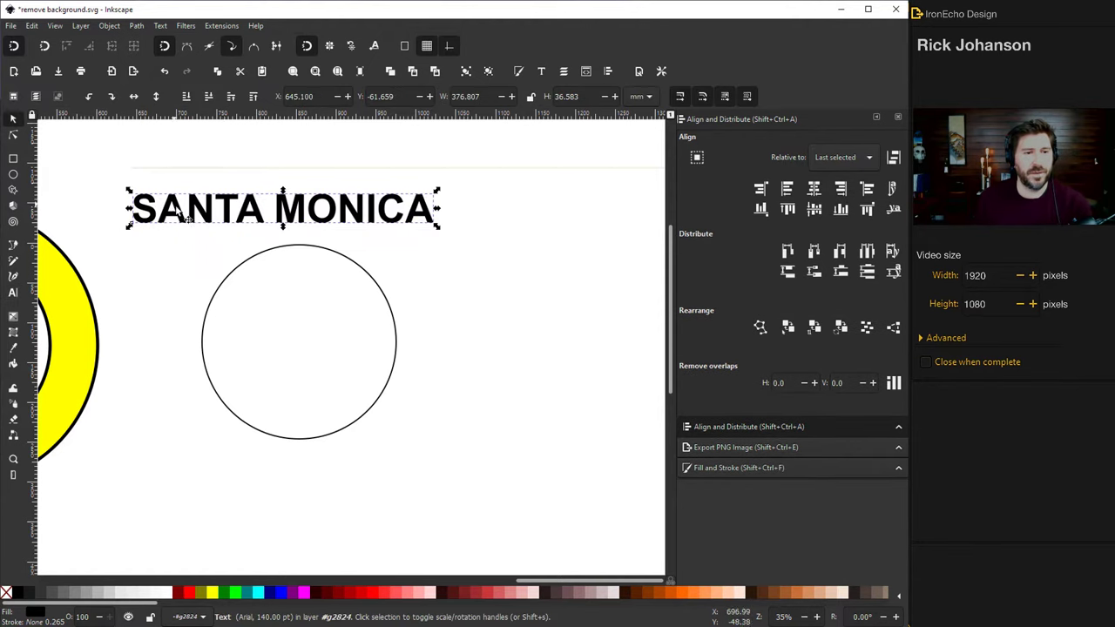
left_click_drag(187, 220, 204, 221)
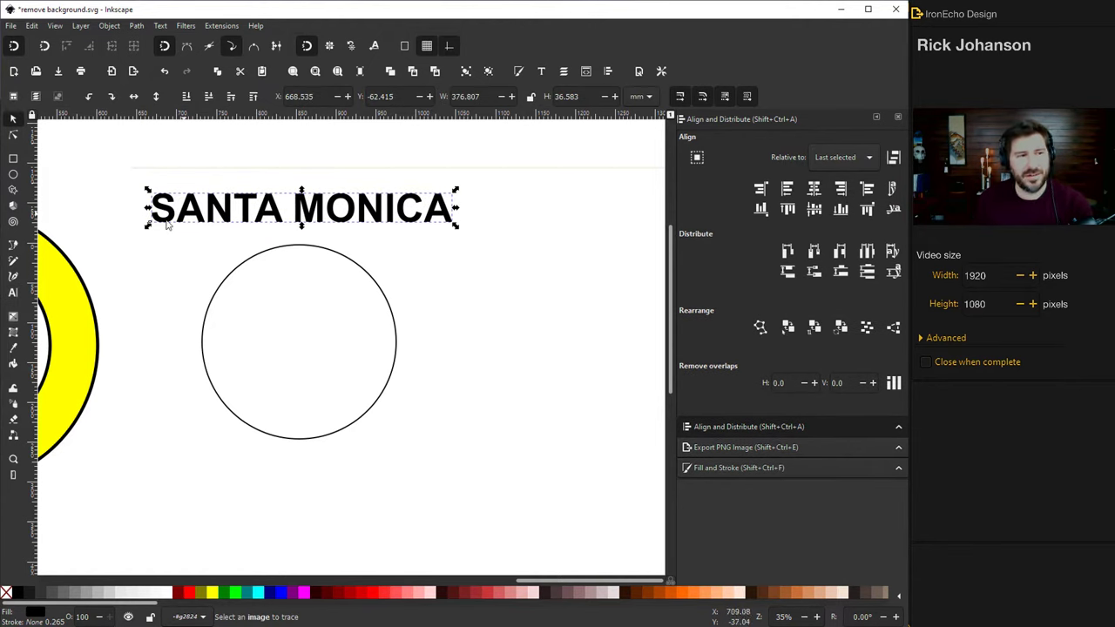
left_click(14, 292)
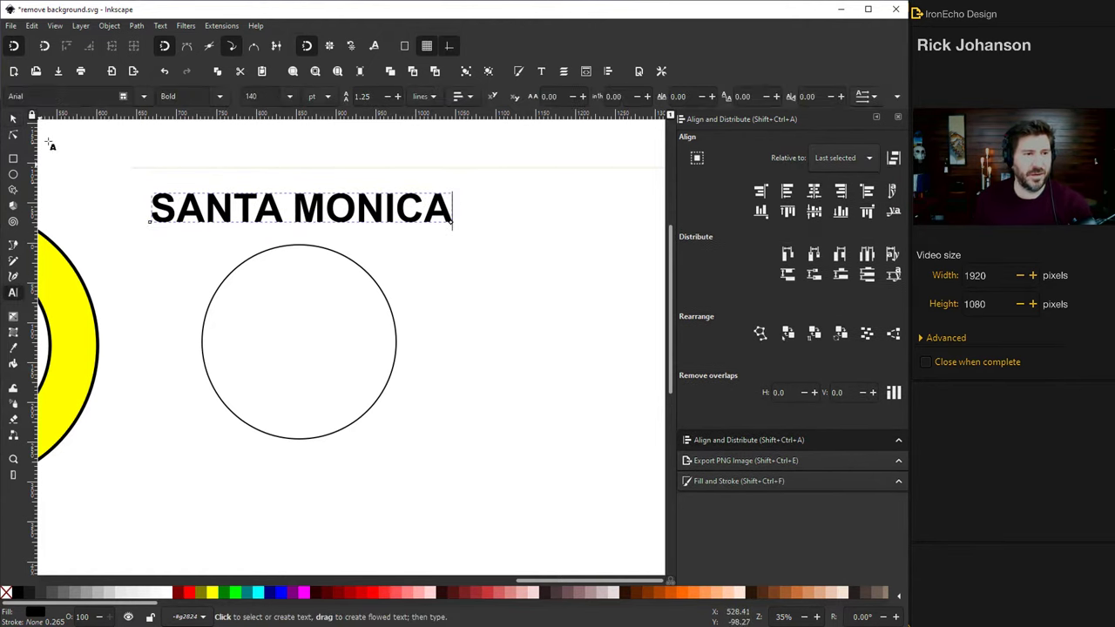
triple_click(220, 206)
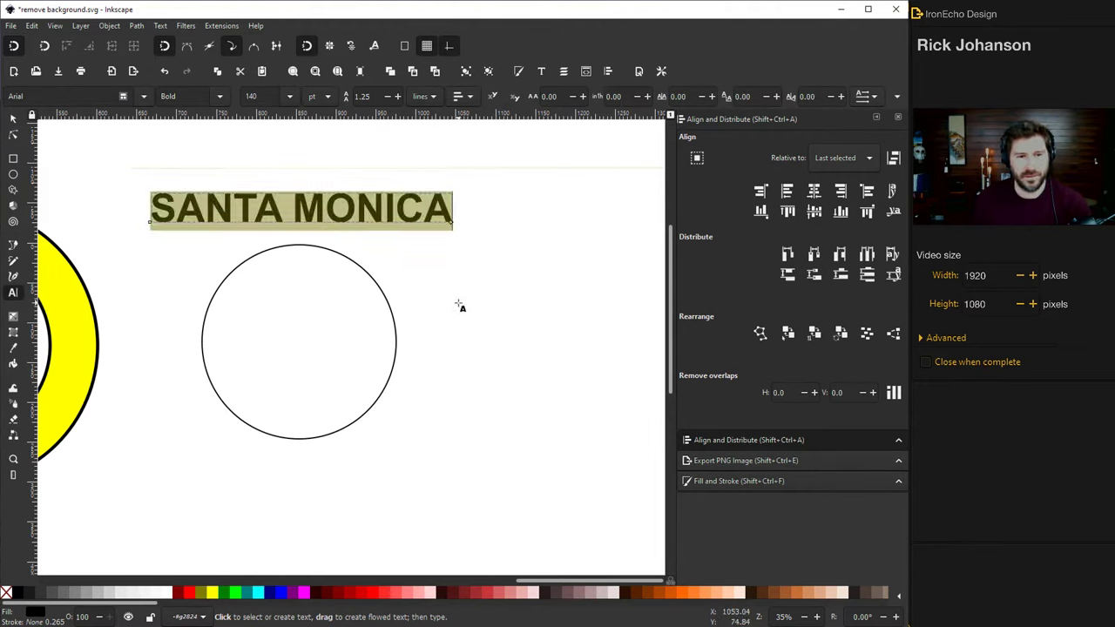
Give the SANTA MONICA text a flat black stroke paint with a 2 mm stroke width
left_click(739, 483)
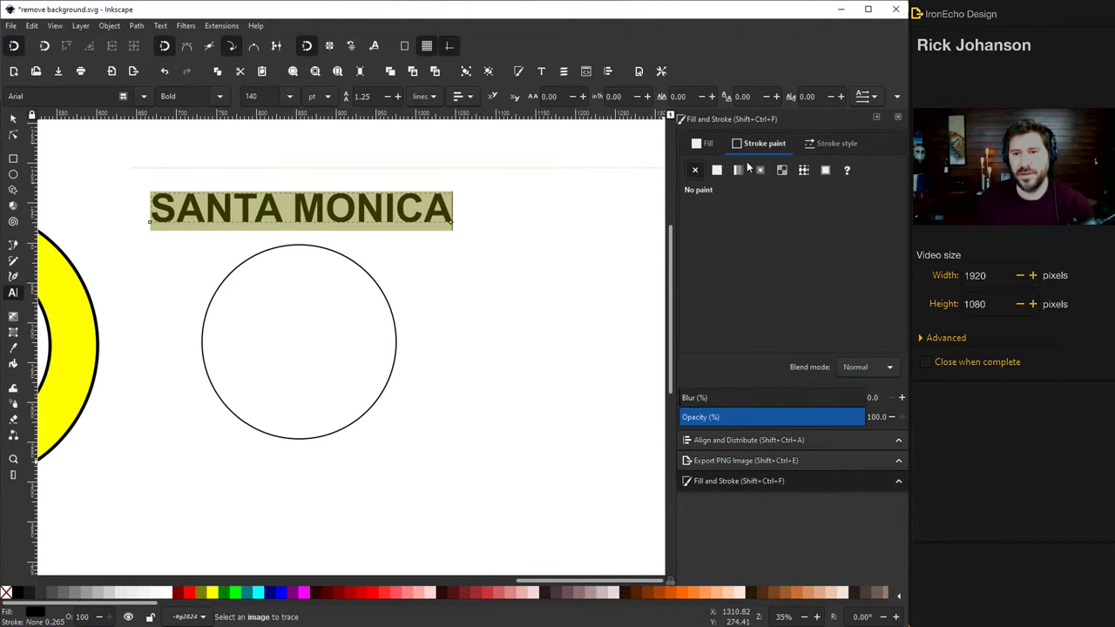
left_click(717, 171)
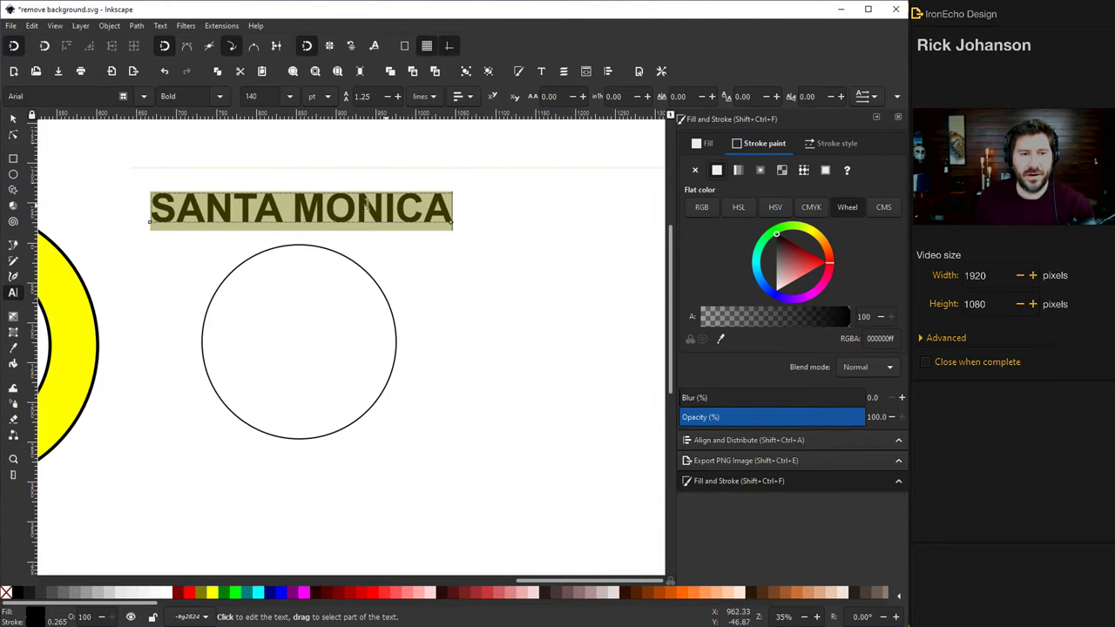
left_click(838, 145)
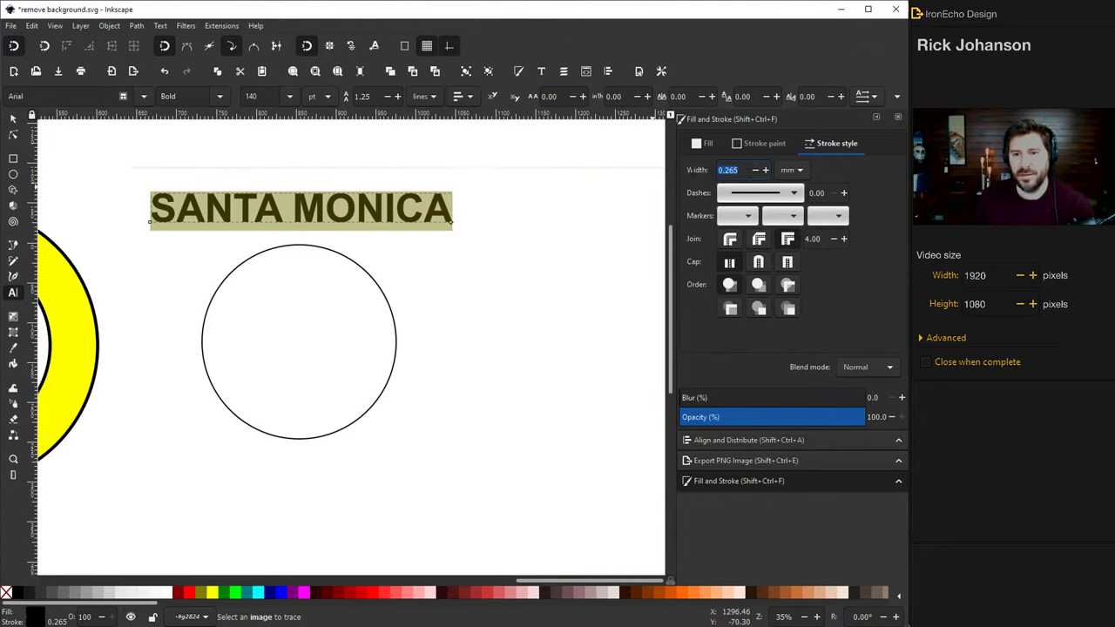
type("2")
key("Return")
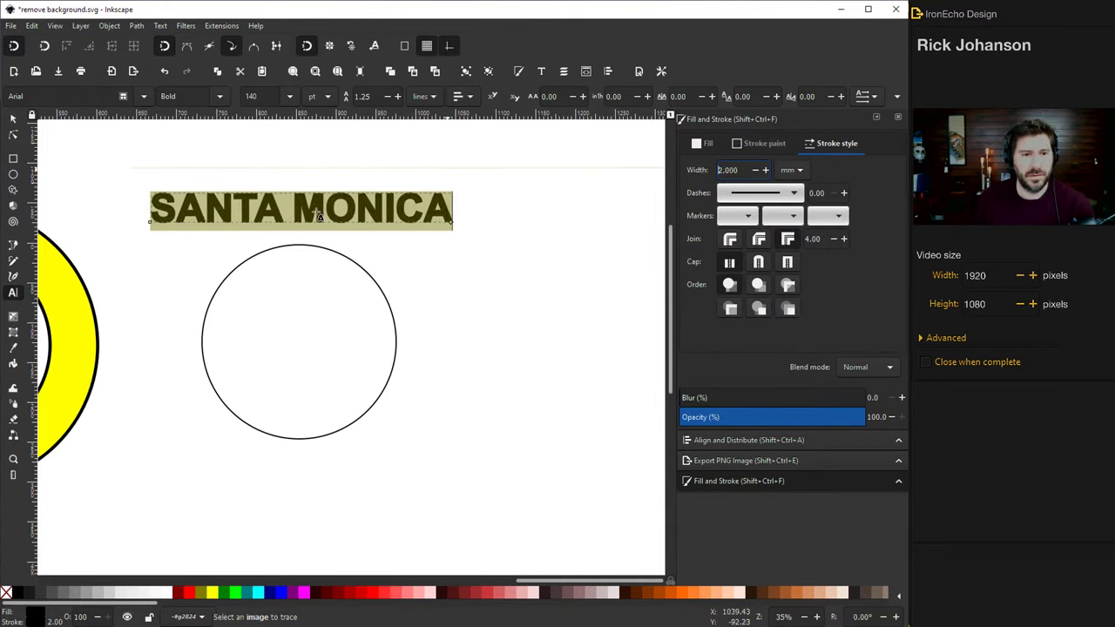
left_click(13, 120)
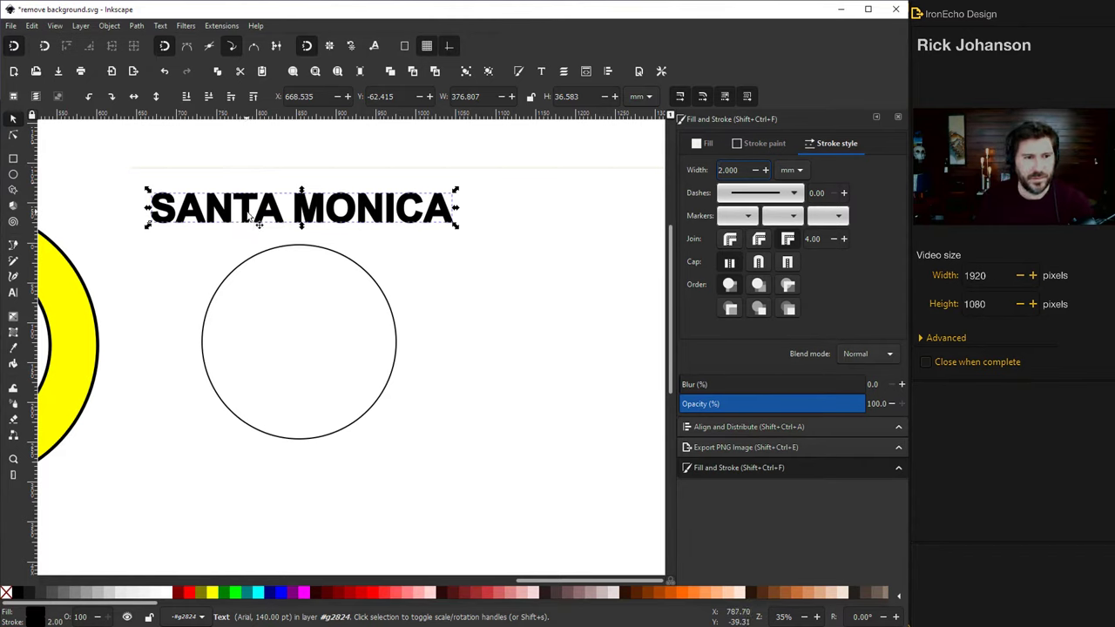
Set the SANTA MONICA letter spacing to 12, correcting an initial value of 20
left_click(13, 294)
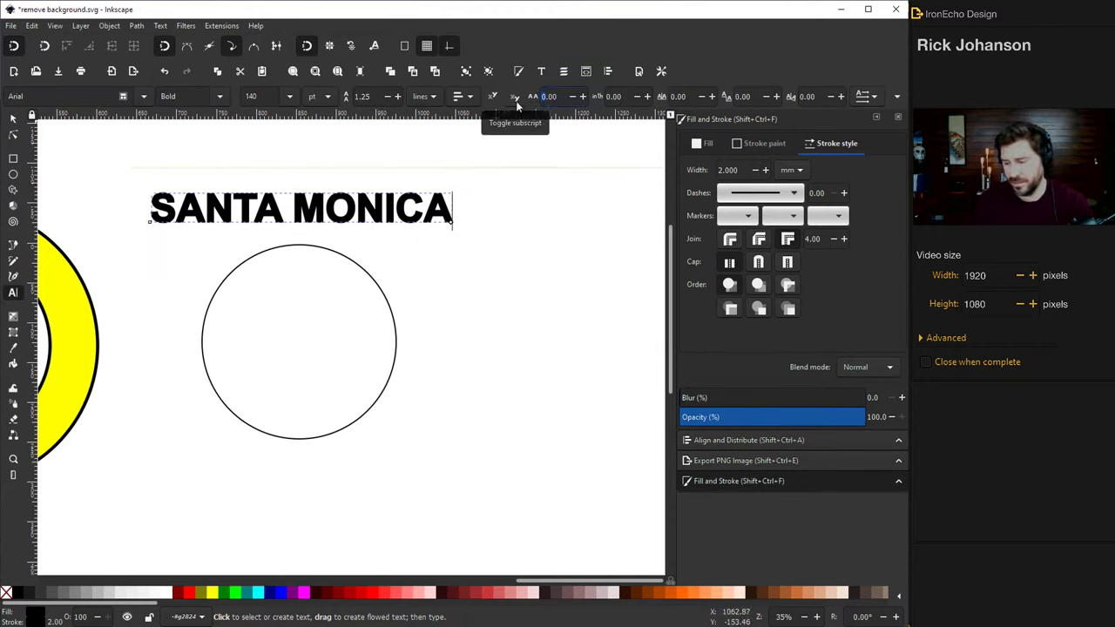
type("20")
key("Return")
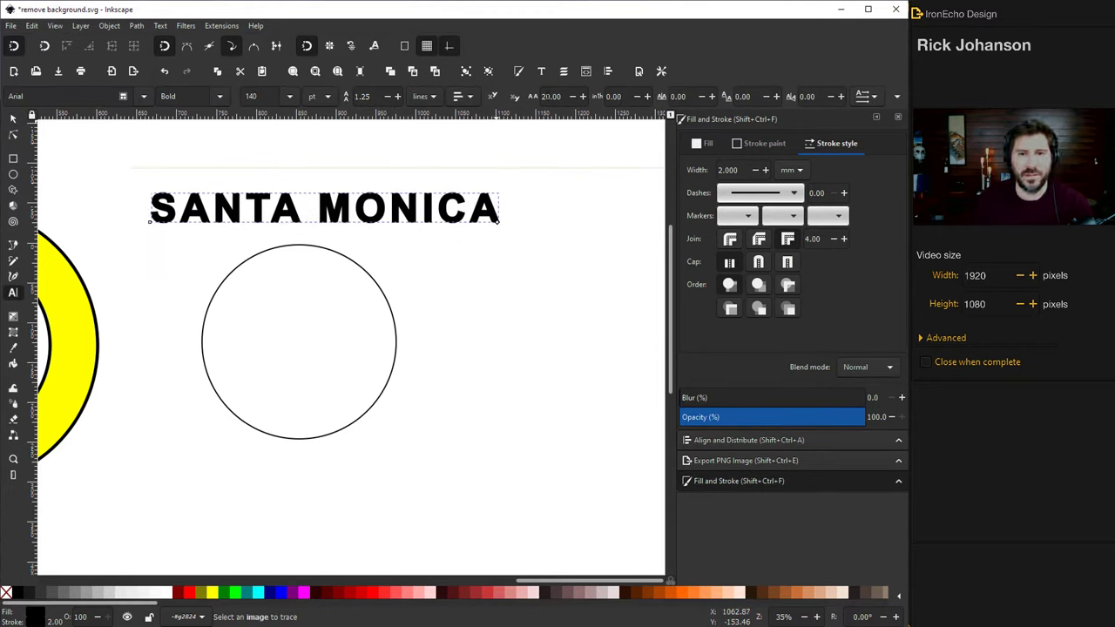
key("BackSpace")
key("Return")
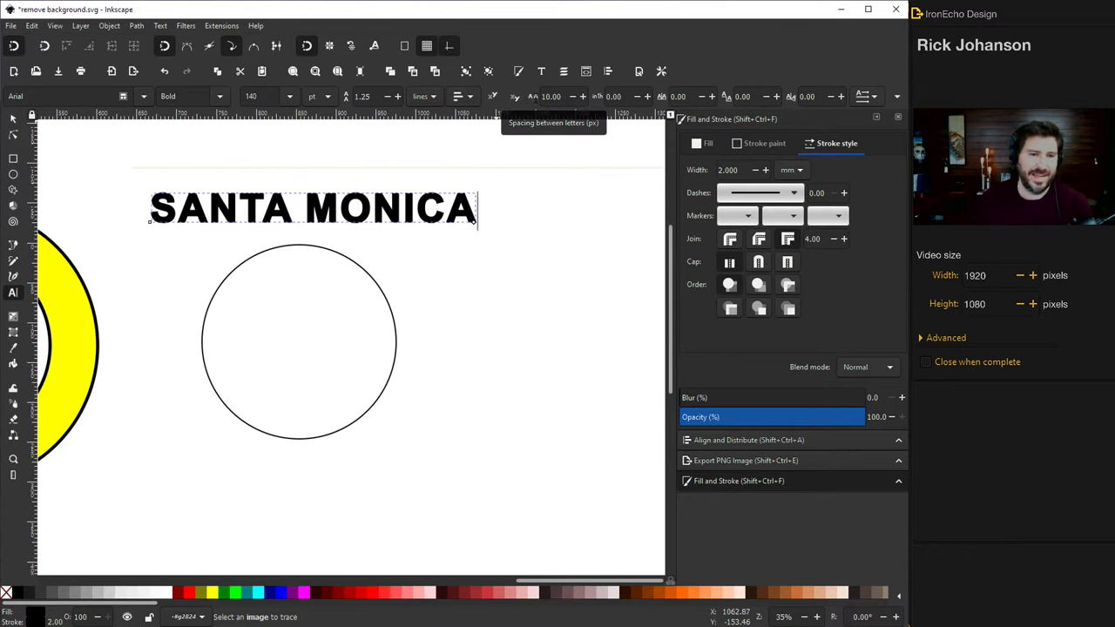
type("0")
key("BackSpace")
type("2")
key("Return")
key("s")
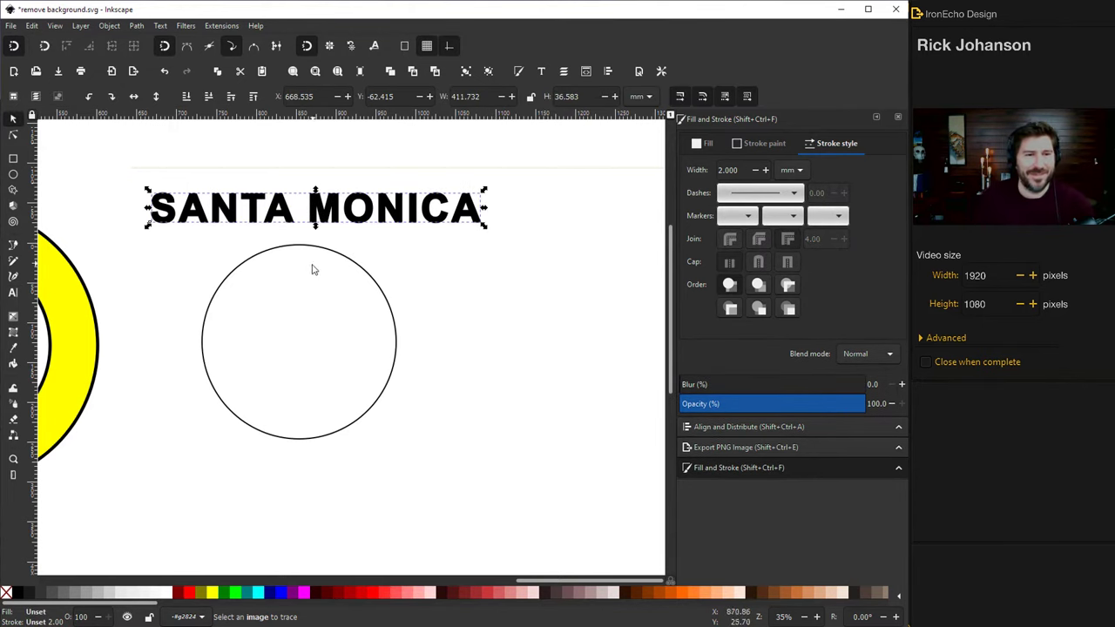
Nudge the circle, centre SANTA MONICA horizontally over it, and put the text on the circle's path
scroll(311, 266, "down", 1)
left_click_drag(257, 182, 276, 199)
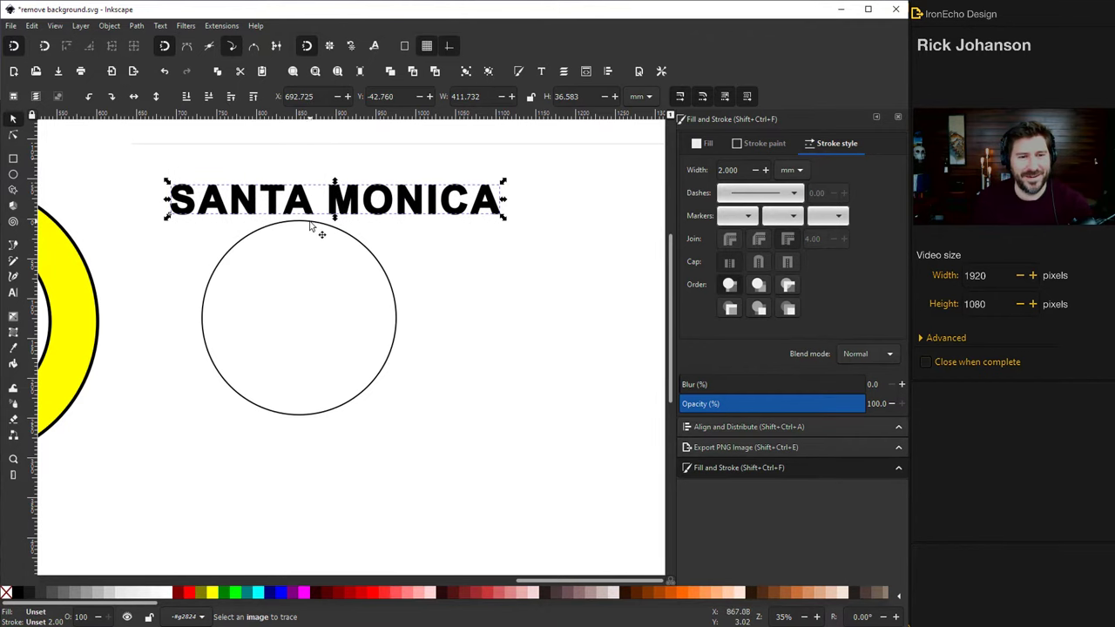
left_click_drag(343, 232, 374, 242)
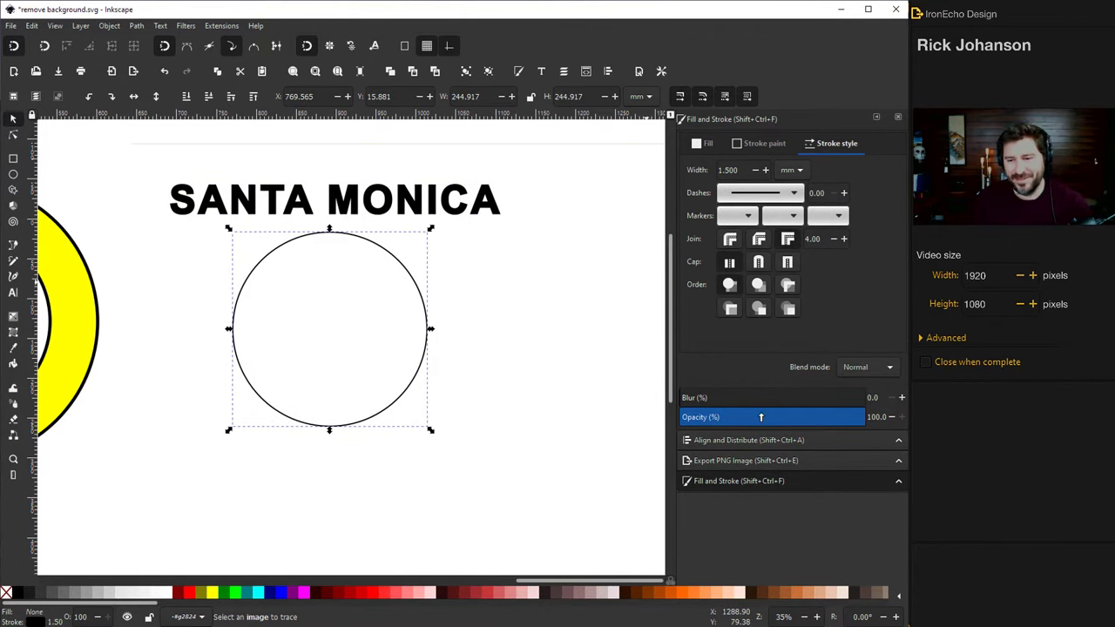
left_click(747, 442)
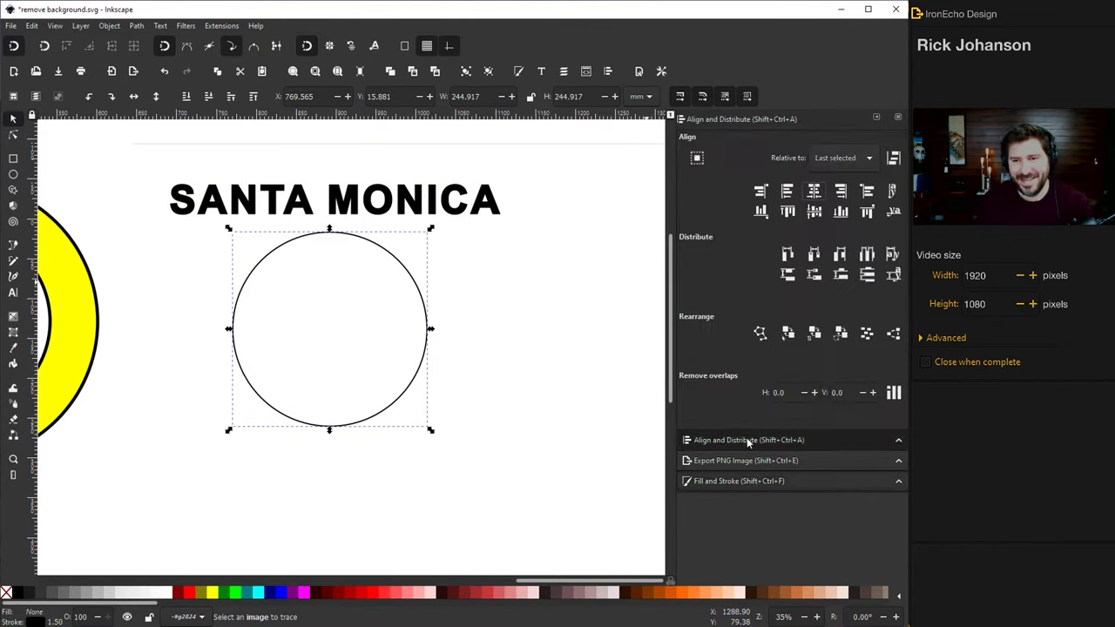
left_click(423, 211)
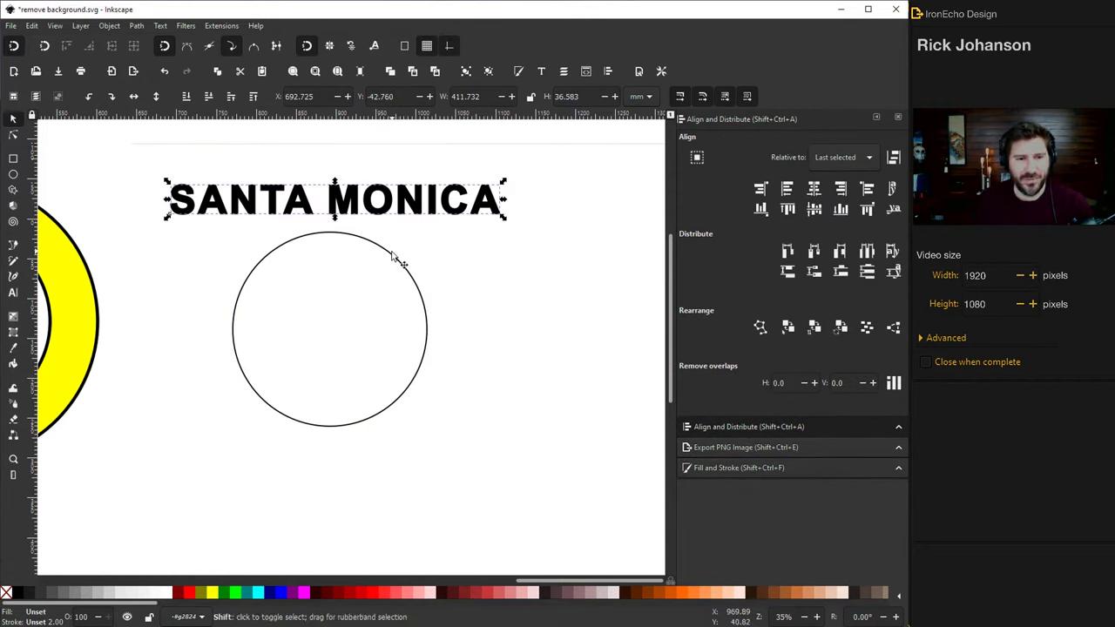
left_click(393, 254, "shift")
left_click(817, 193)
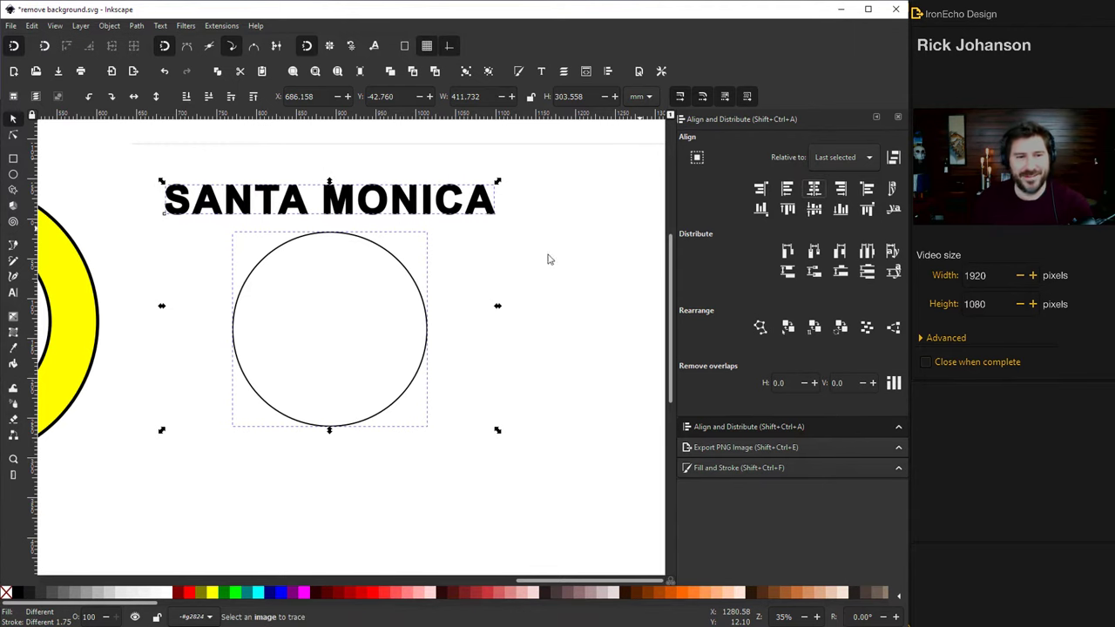
left_click(160, 25)
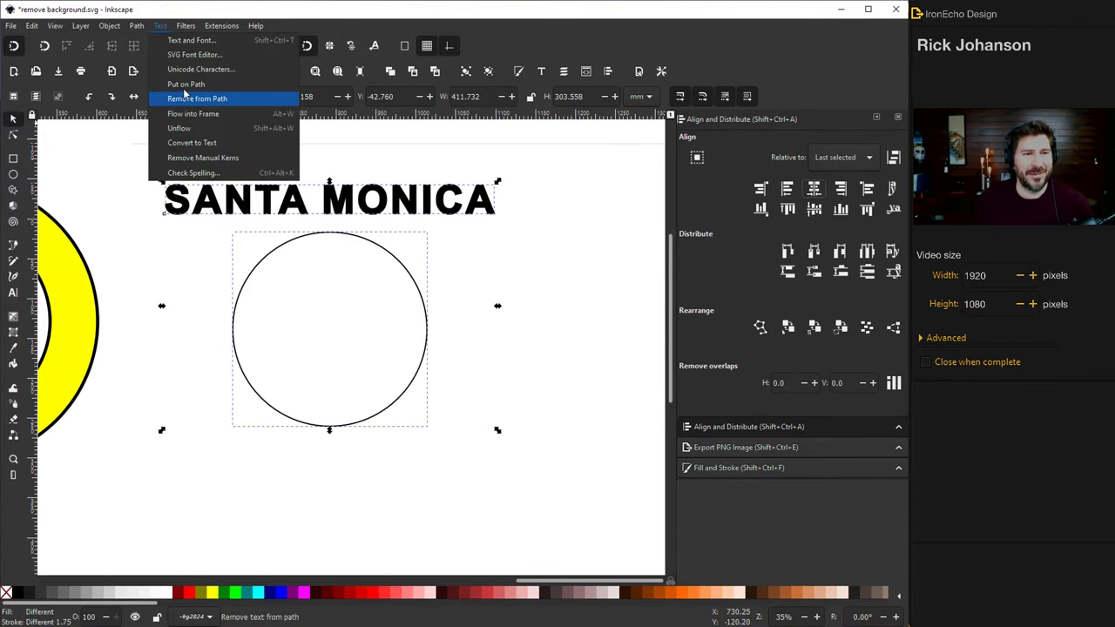
left_click(185, 84)
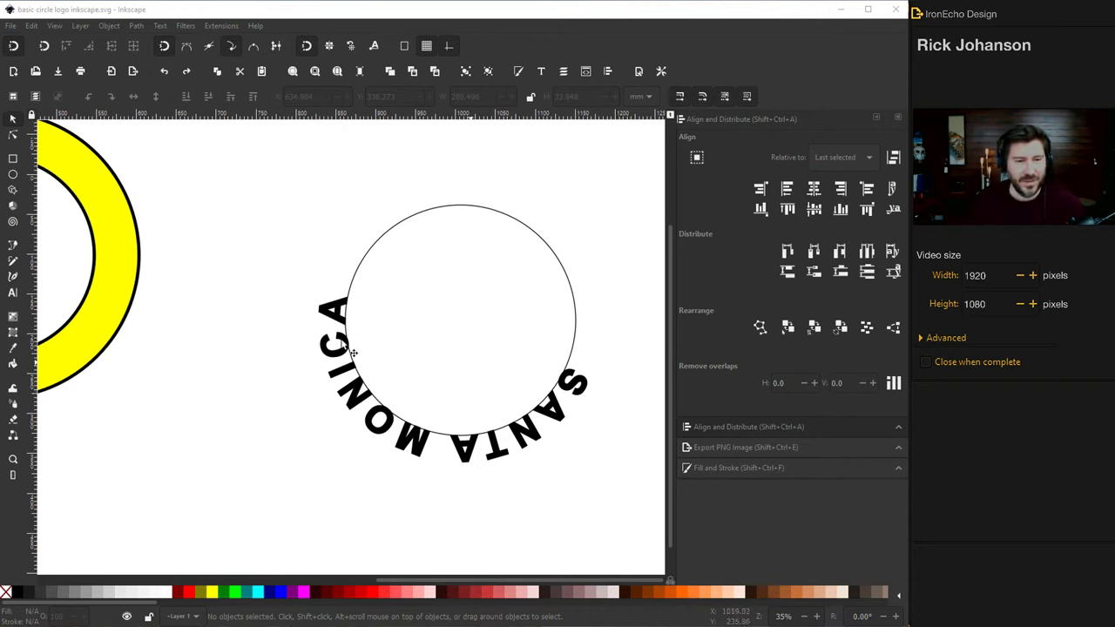
Move the curved SANTA MONICA text onto the yellow ring and rotate it to arc across the top
left_click(319, 329)
left_click_drag(320, 329, 40, 236)
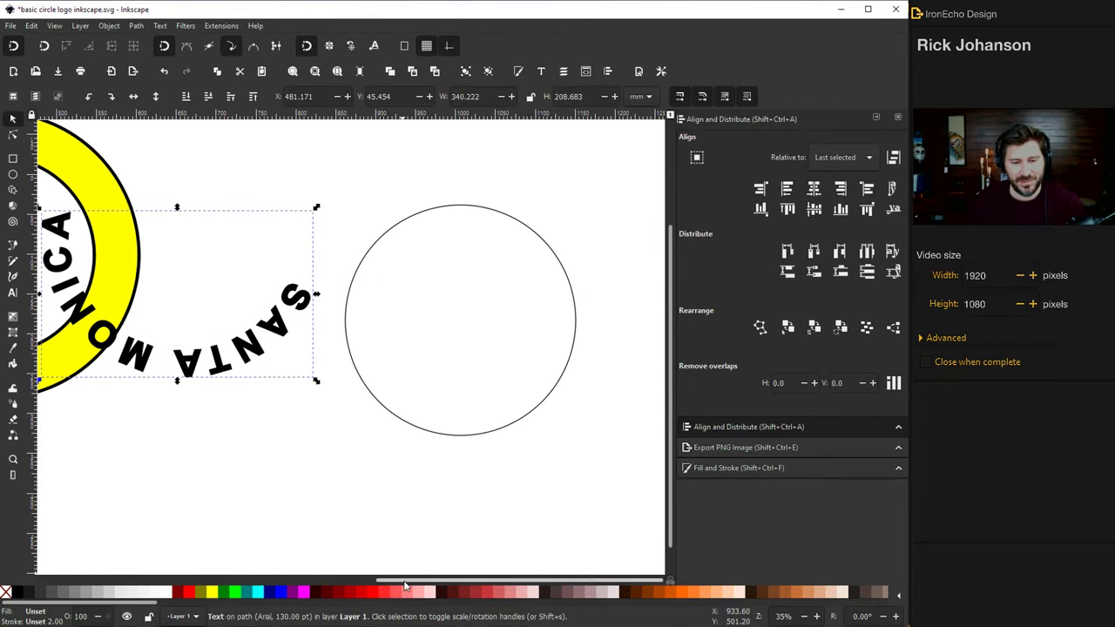
left_click_drag(399, 581, 284, 581)
left_click_drag(408, 374, 284, 343)
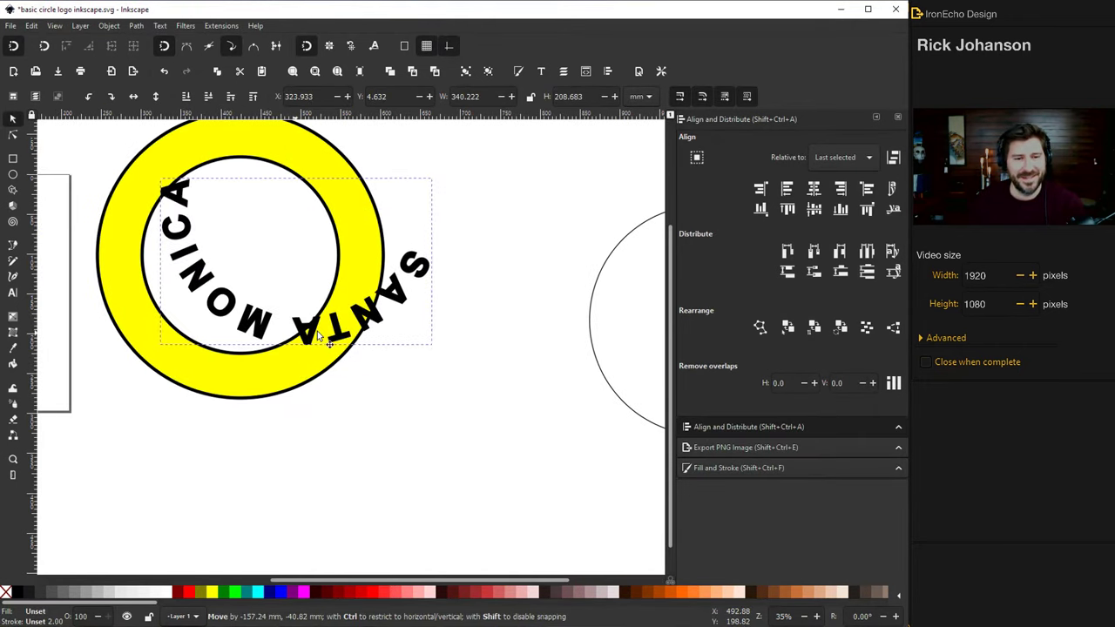
left_click_drag(436, 175, 229, 320)
left_click_drag(346, 212, 284, 160)
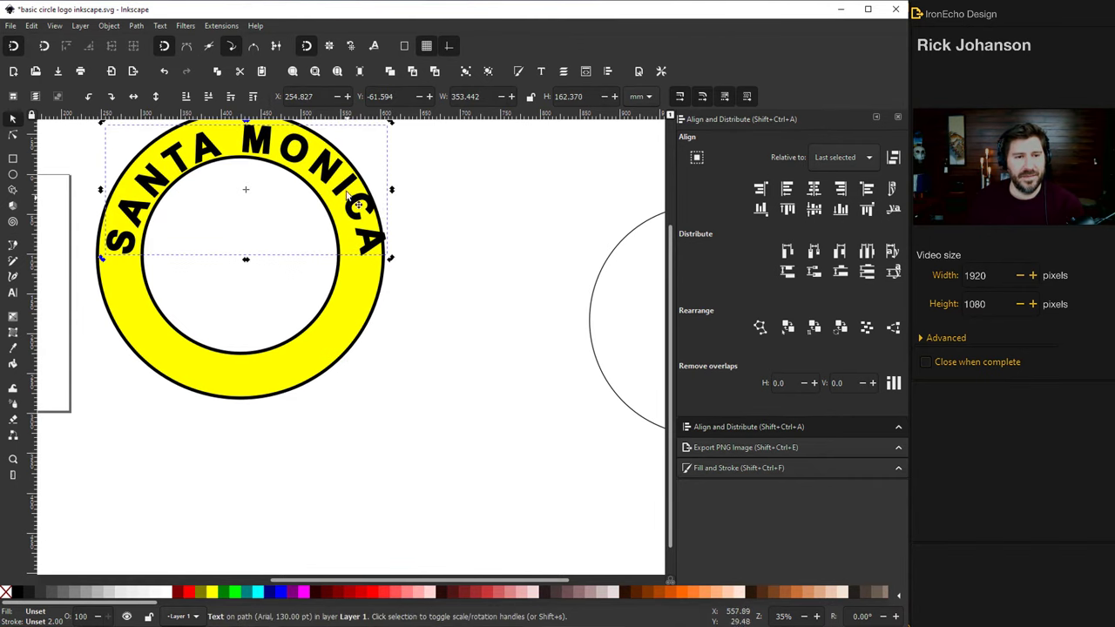
left_click_drag(343, 186, 337, 186)
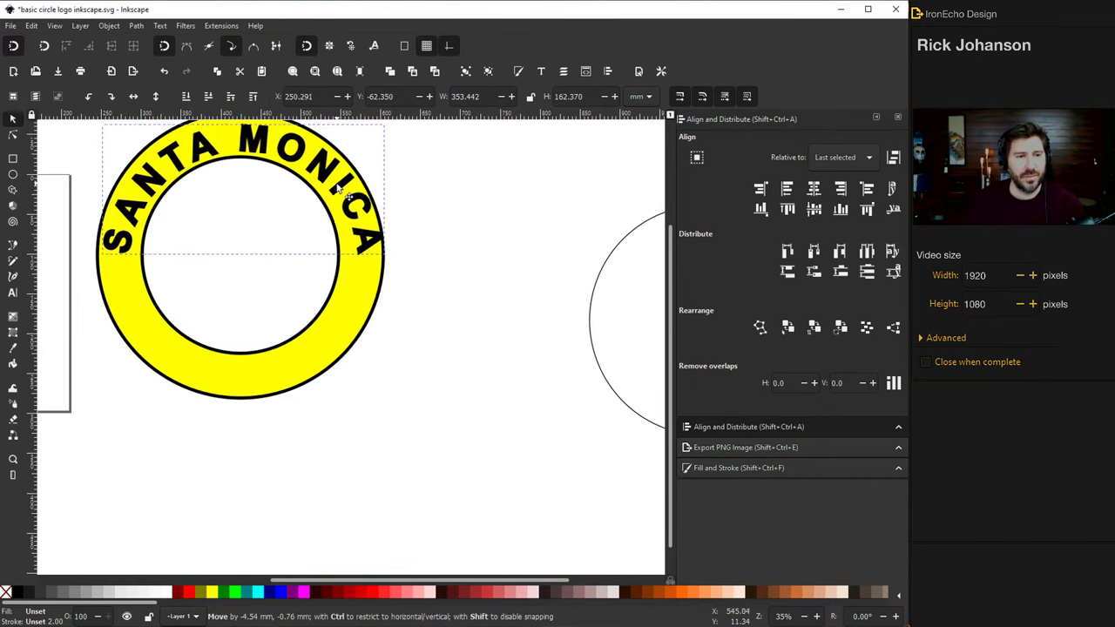
Shrink the guide circle slightly, then resize and nudge the curved text to fit inside the ring's band
left_click(593, 291)
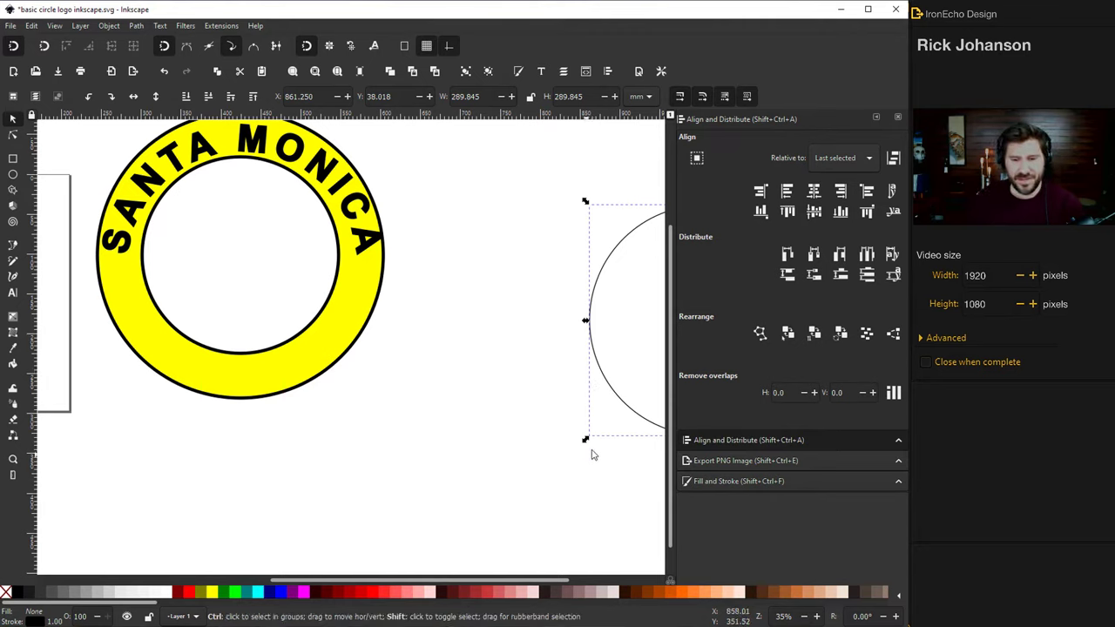
left_click_drag(586, 441, 595, 441)
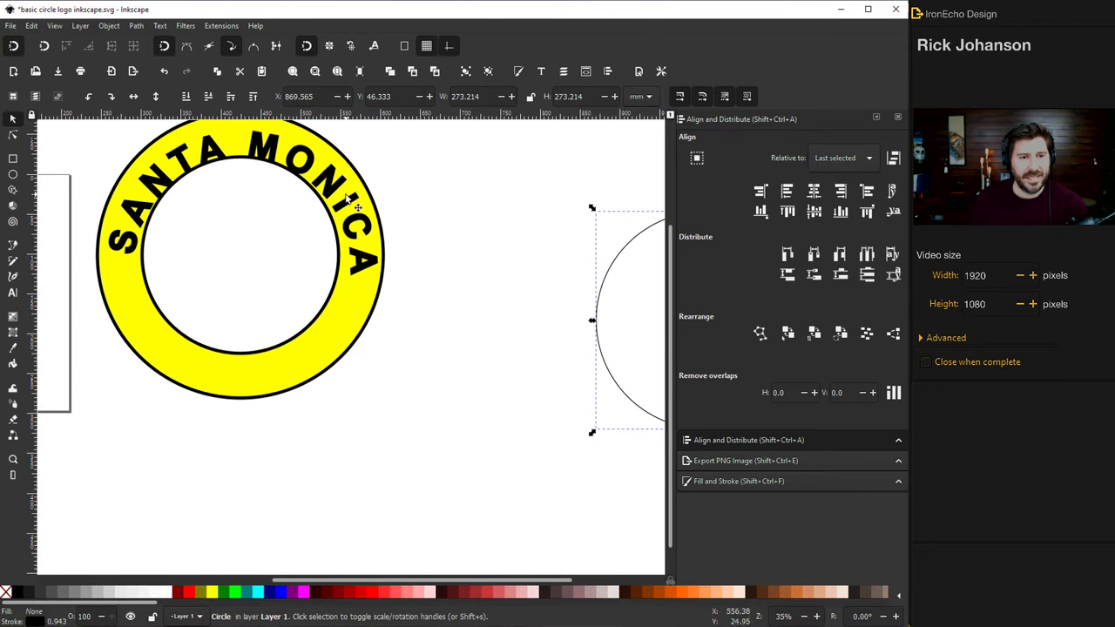
left_click_drag(342, 191, 338, 180)
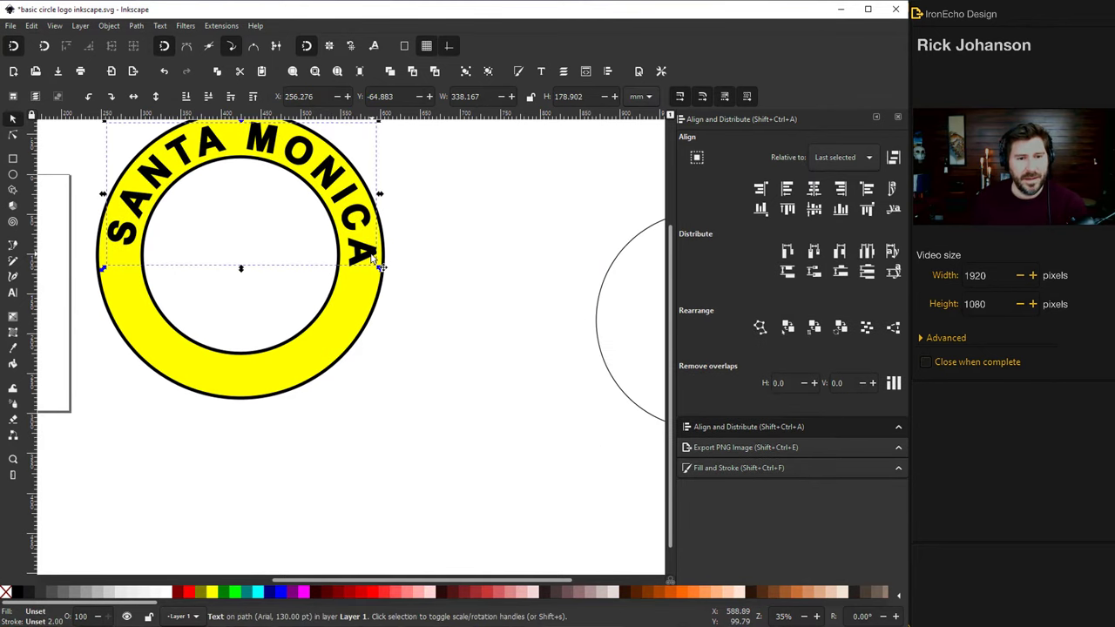
mouse_move(380, 271)
left_mouse_down()
mouse_move(358, 250)
mouse_move(383, 259)
left_mouse_up()
left_click_drag(354, 225, 348, 224)
Draw an unfilled black-outlined circle, enlarge it to about 369 mm, and move it down-right
left_click(425, 242)
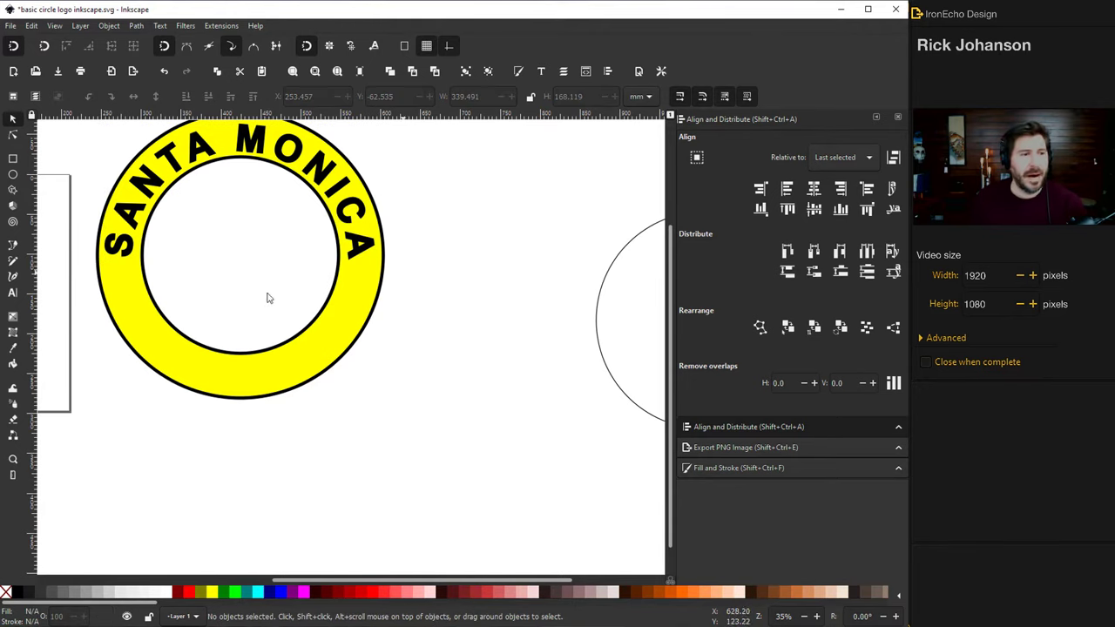
left_click(12, 174)
scroll(523, 374, "down", 5)
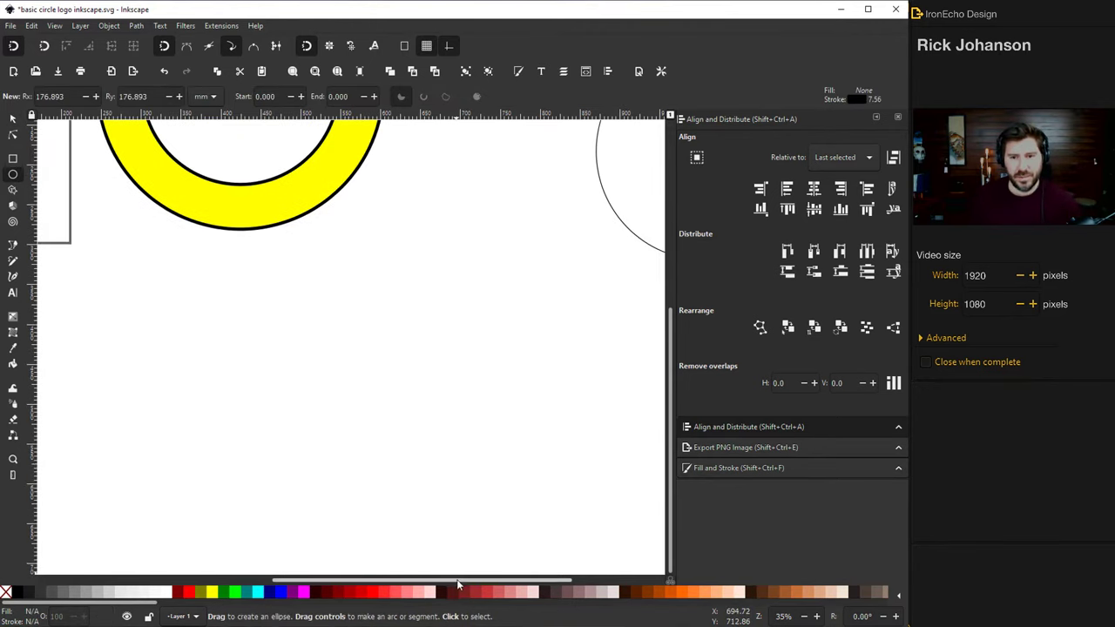
left_click_drag(462, 585, 558, 582)
left_click_drag(345, 271, 557, 518)
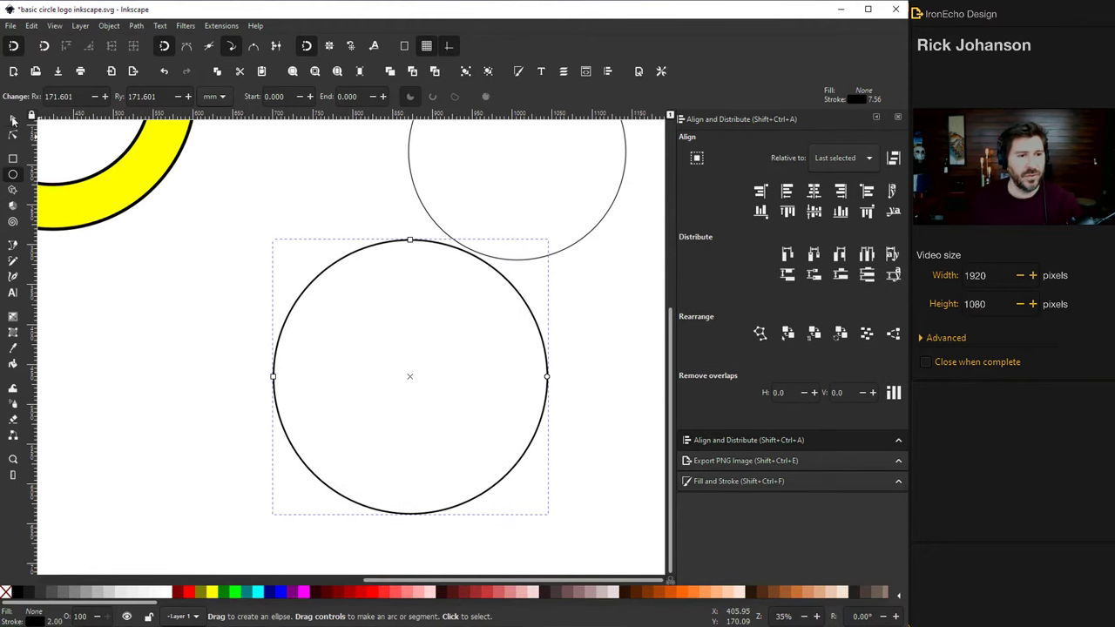
left_click(12, 120)
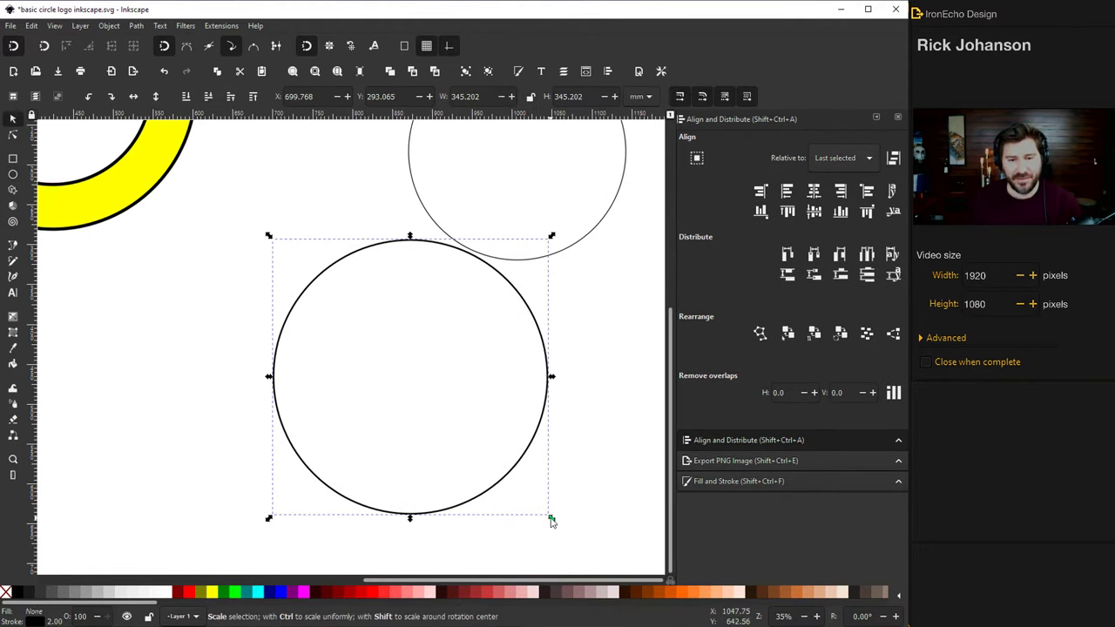
left_click_drag(552, 521, 561, 527)
left_click_drag(375, 236, 432, 351)
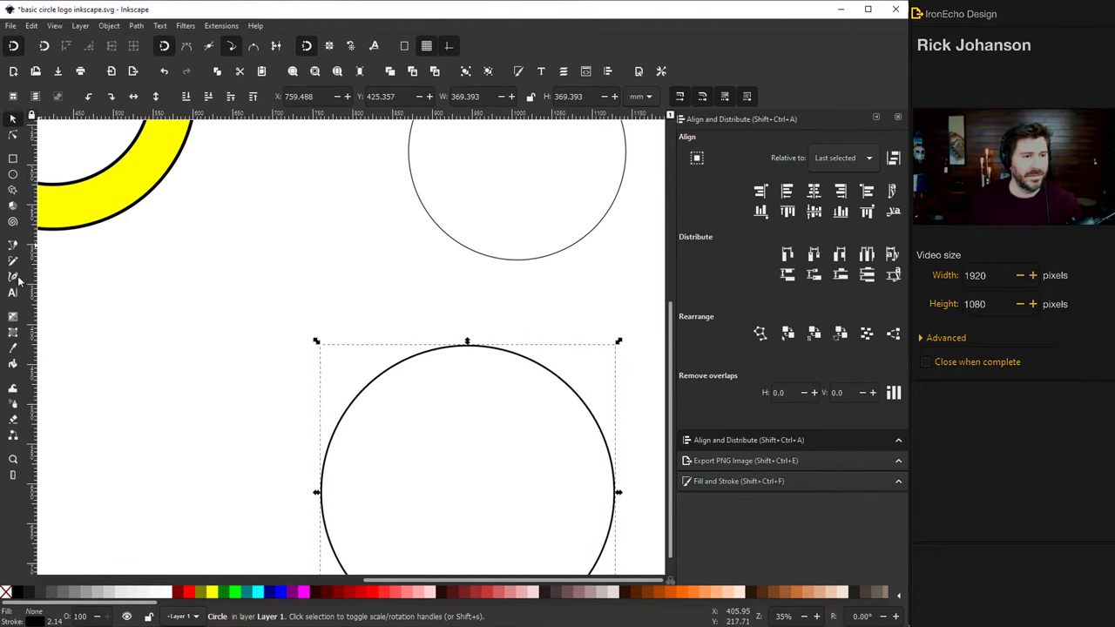
Add the text CALIFORNIA on the canvas and move it left and down
left_click(13, 294)
left_click(339, 322)
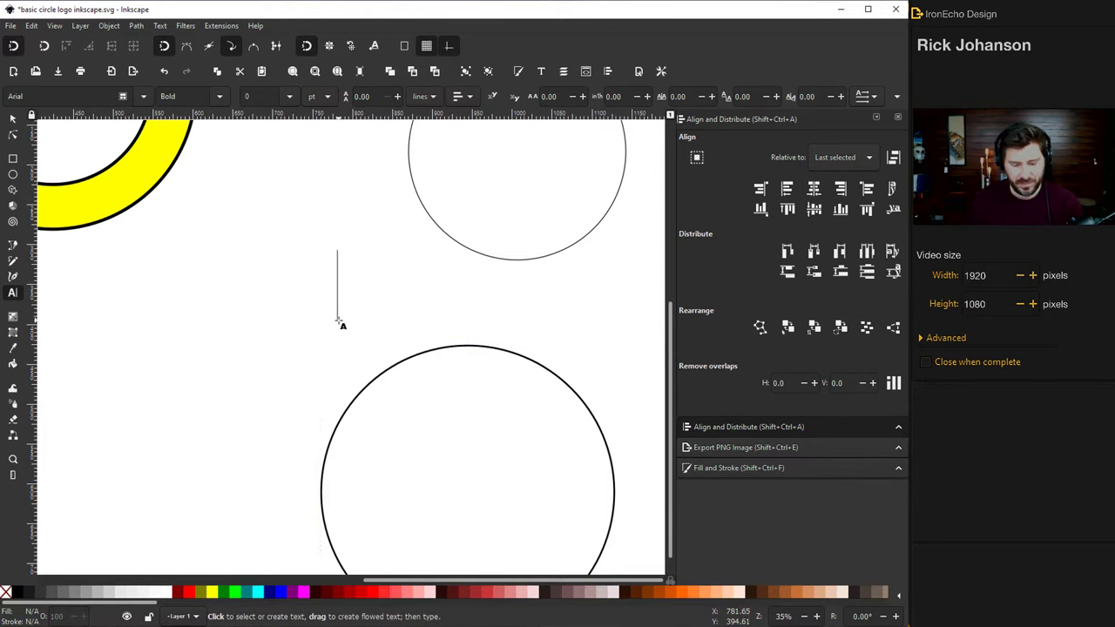
type("CALIFORNIA")
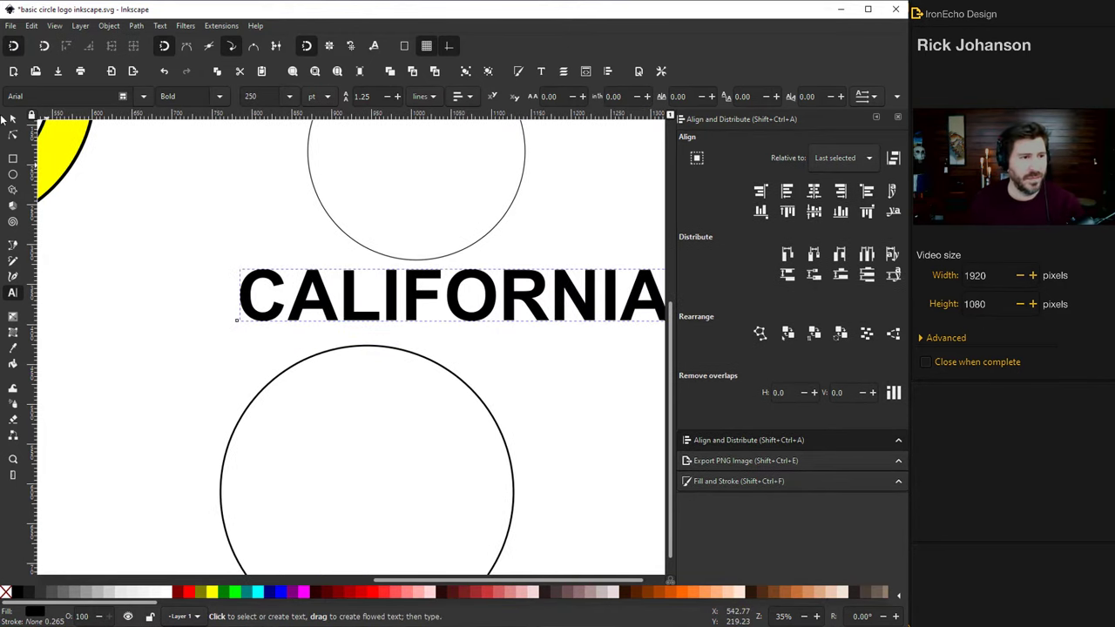
left_click(12, 118)
left_click_drag(191, 288, 166, 305)
Set the CALIFORNIA font size to 130
double_click(195, 310)
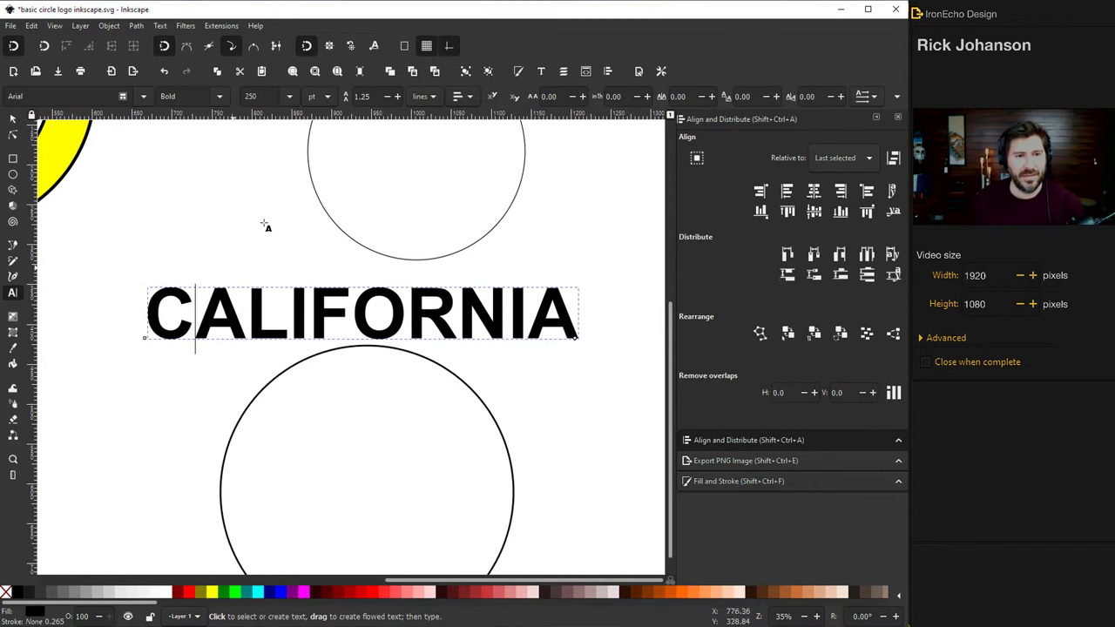
left_click(251, 96)
type("130")
key("Return")
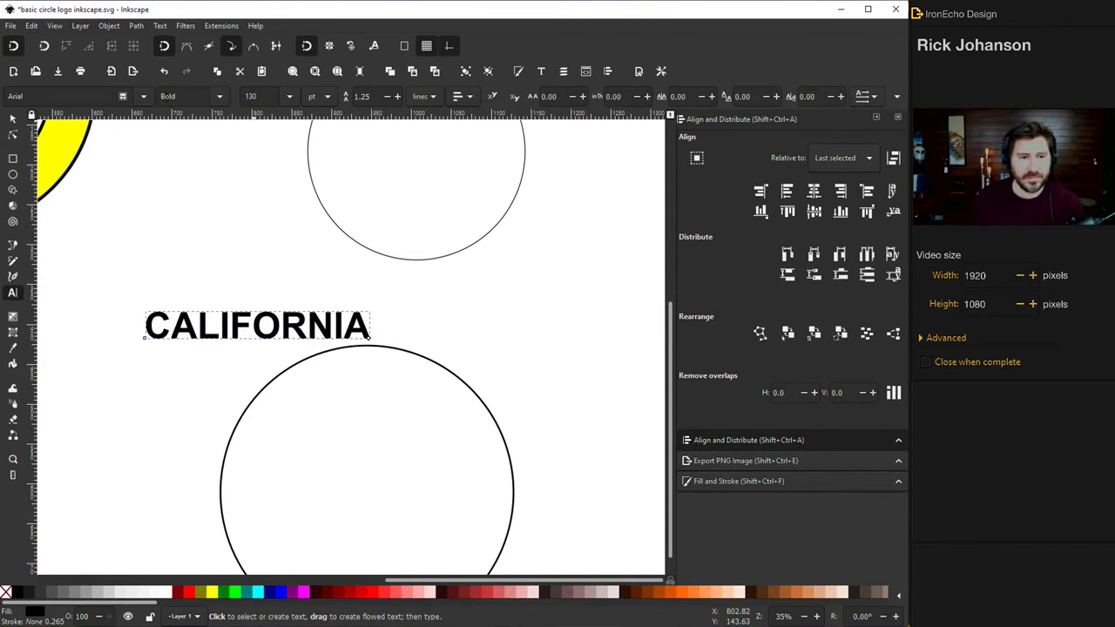
Give CALIFORNIA a flat-colour stroke 2 mm wide
left_click(12, 117)
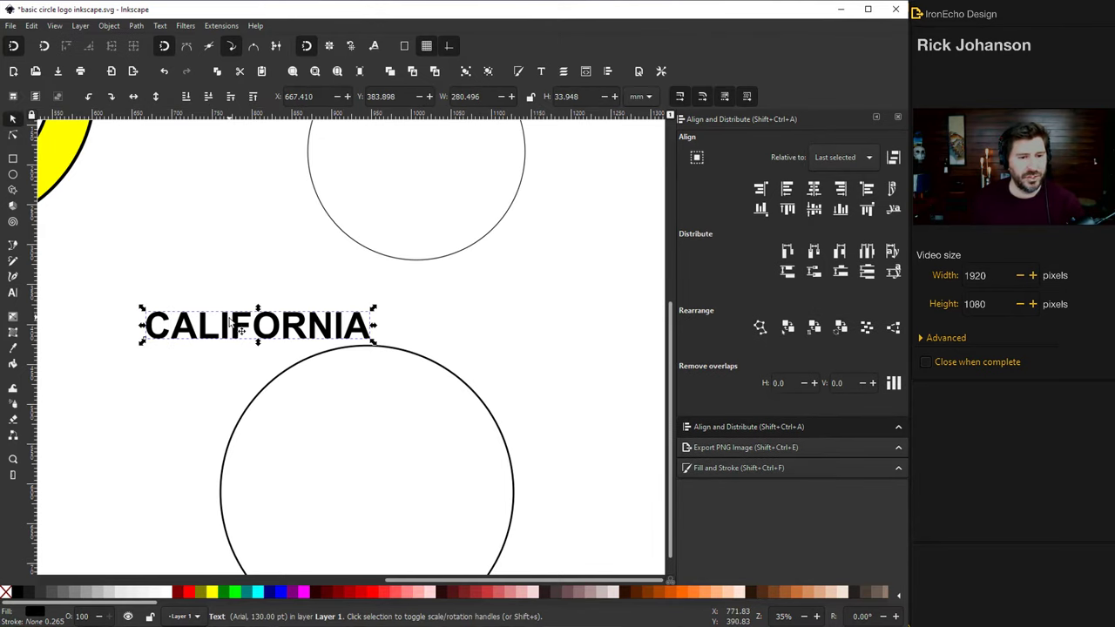
left_click(740, 468)
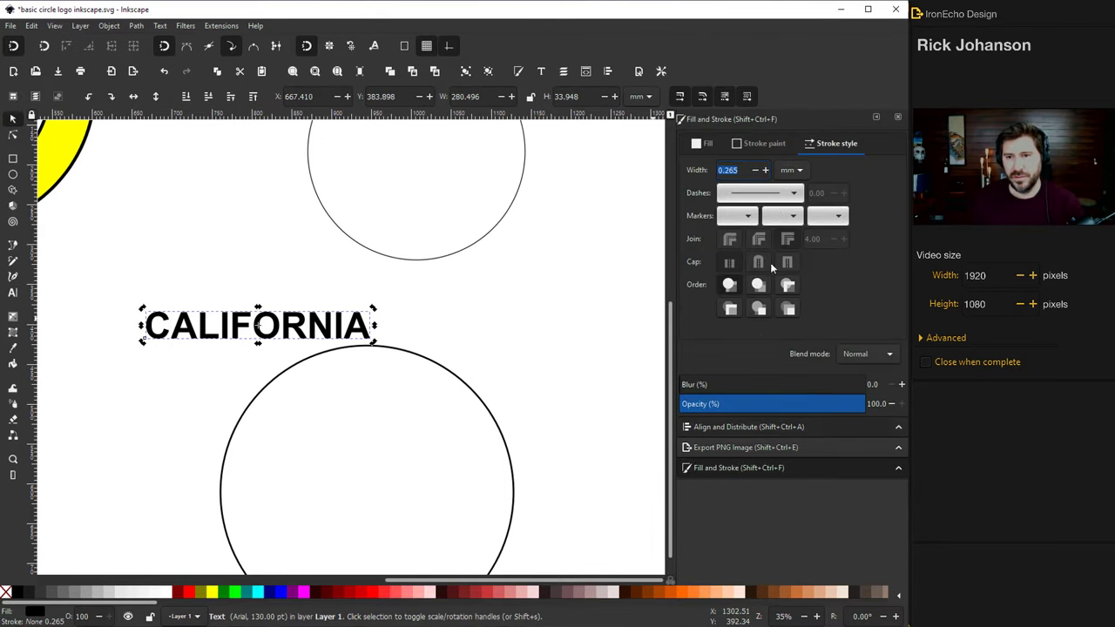
left_click(764, 144)
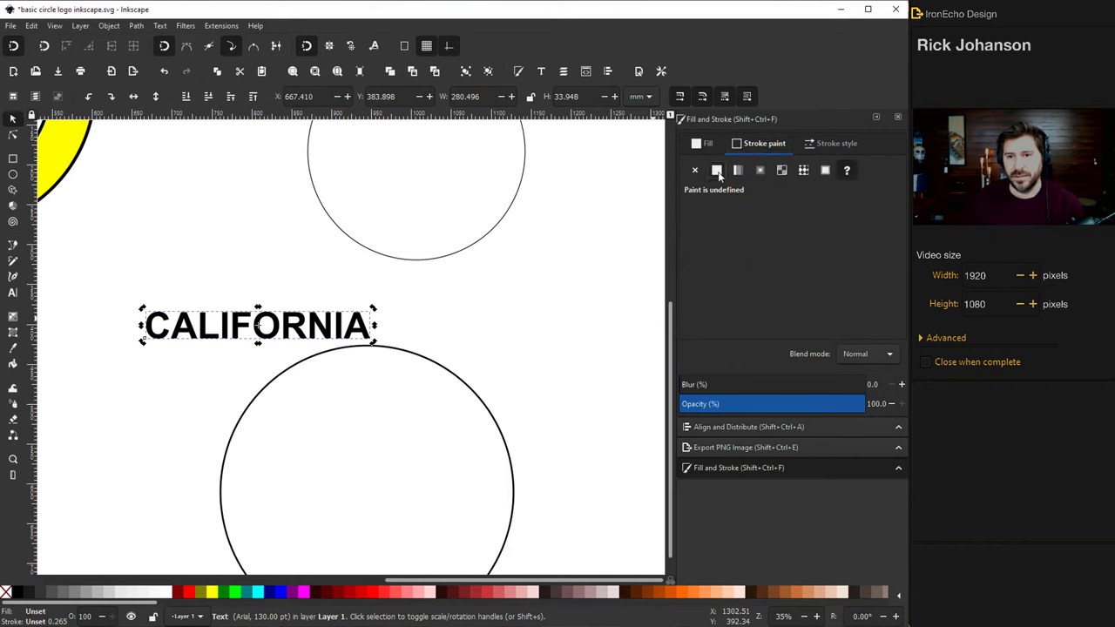
left_click(717, 170)
left_click(834, 145)
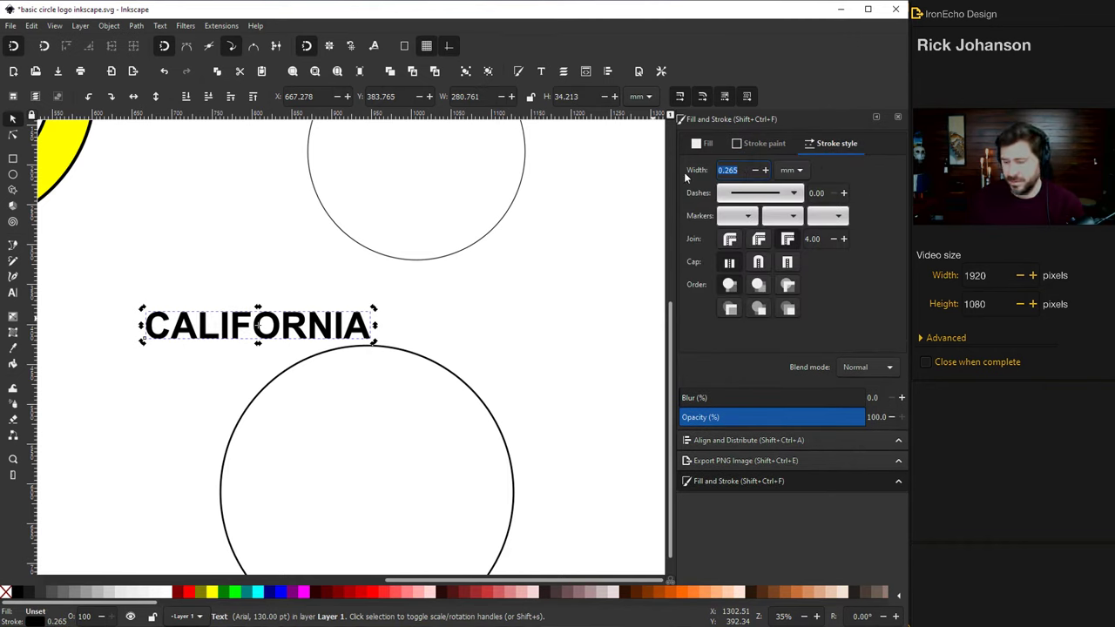
type("23")
key("BackSpace")
key("Return")
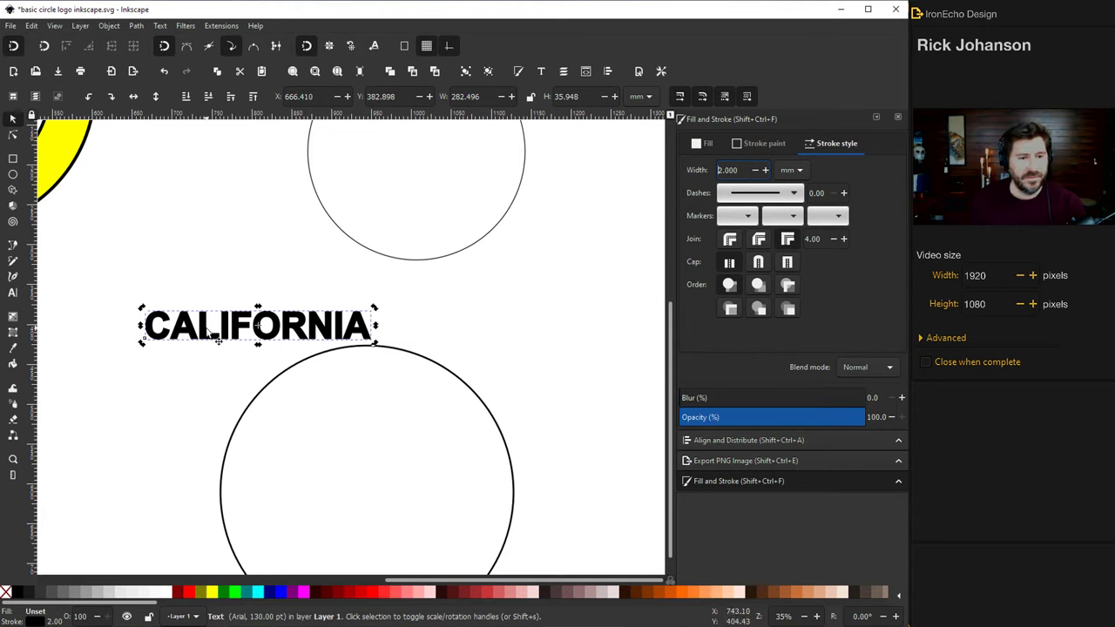
Shift CALIFORNIA to the right and set its letter spacing to 50
left_click_drag(213, 333, 276, 330)
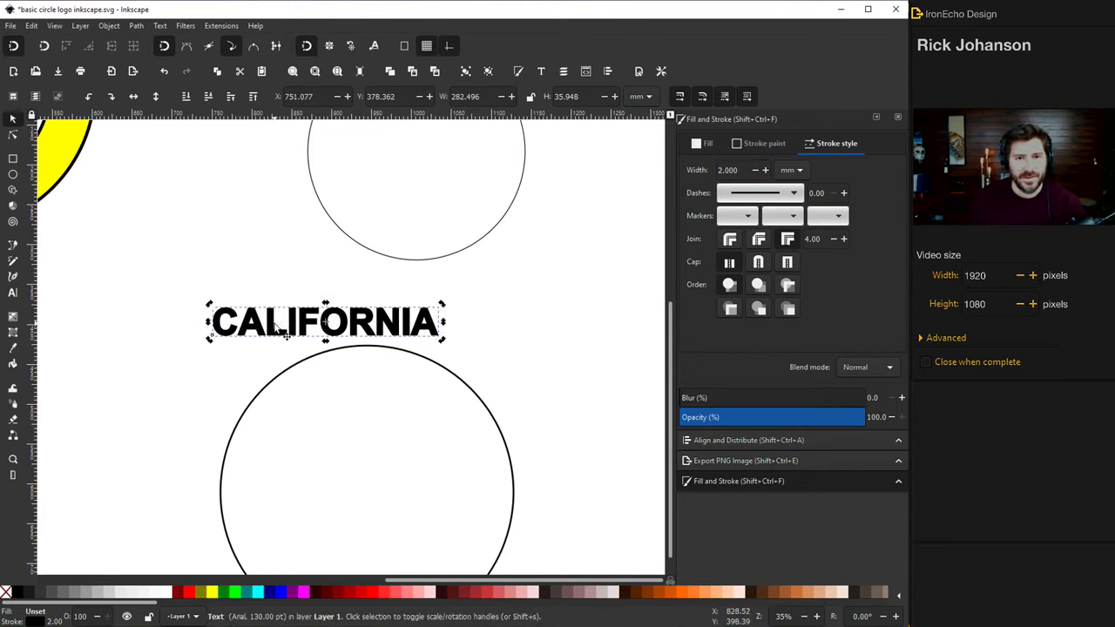
left_click(12, 295)
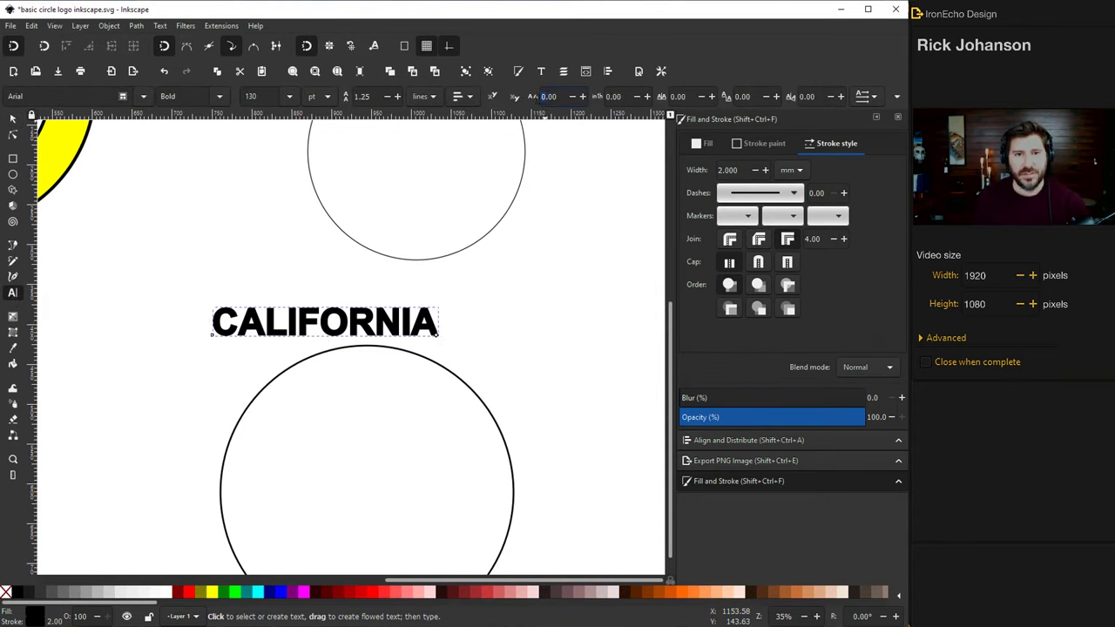
type("50")
key("Return")
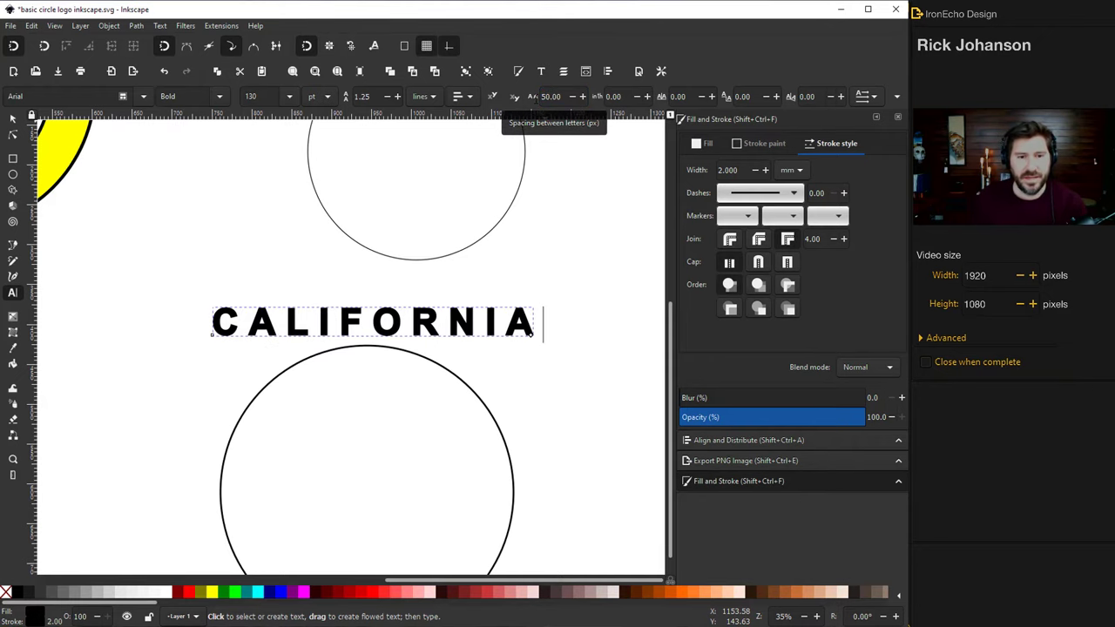
Centre CALIFORNIA horizontally over the lower circle, relative to the last selected object
left_click(13, 120)
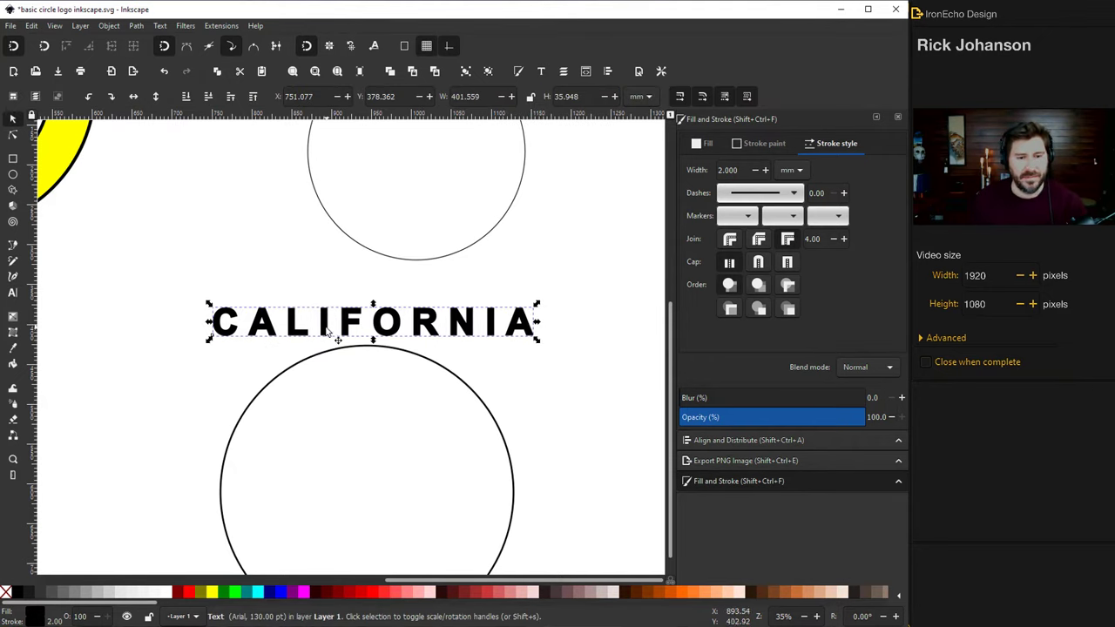
left_click(332, 356, "shift")
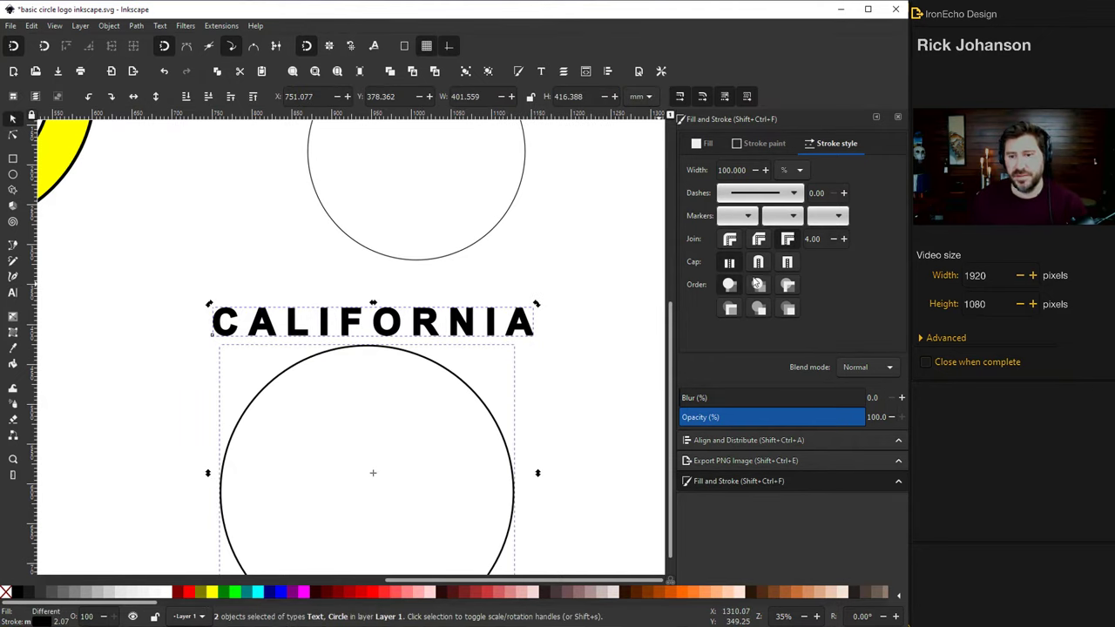
left_click(728, 440)
left_click(835, 164)
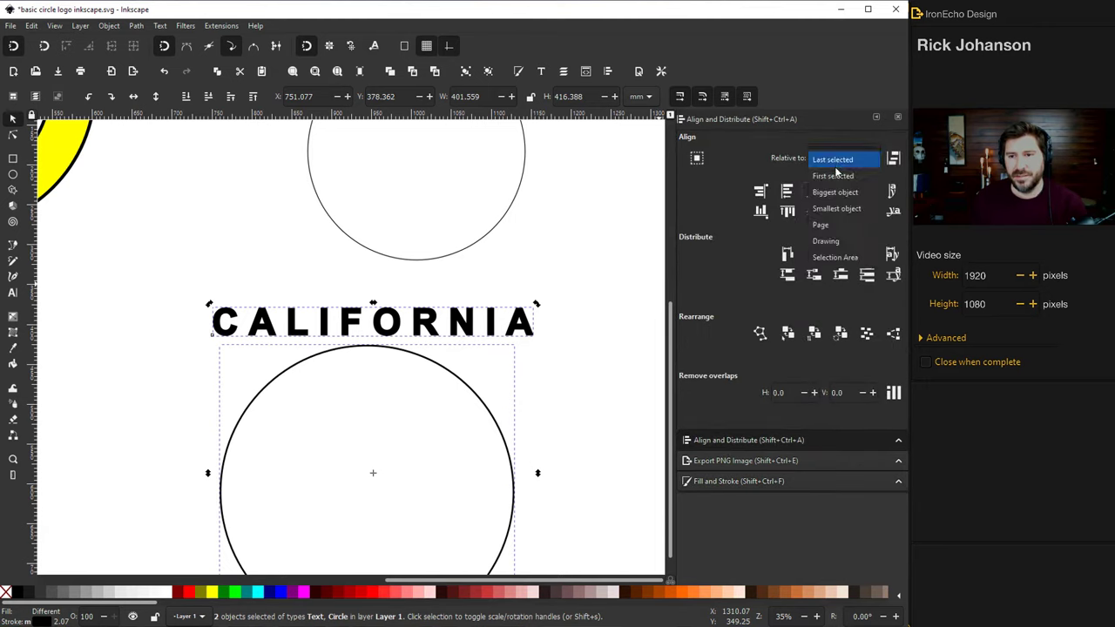
left_click(833, 160)
left_click(814, 191)
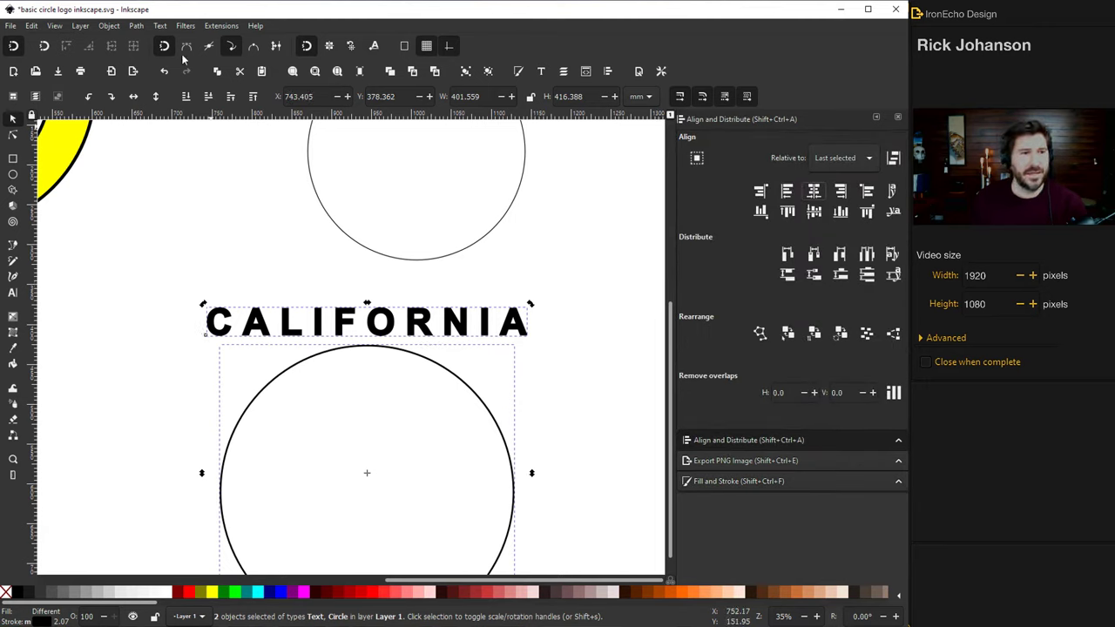
Put CALIFORNIA on the circle's path and flip it vertically
left_click(162, 26)
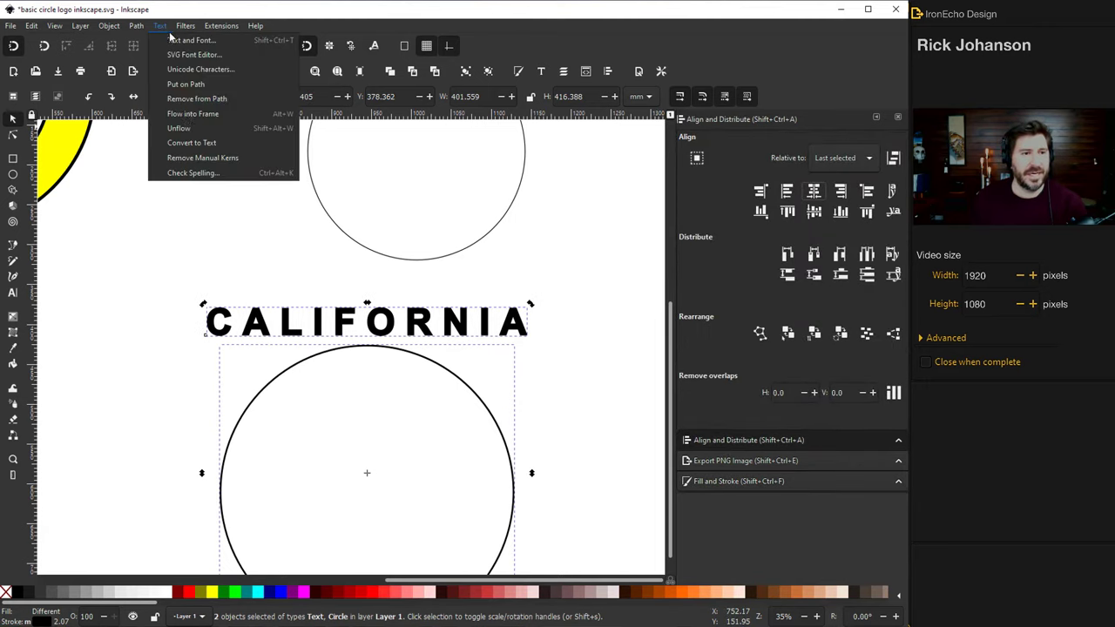
left_click(186, 84)
left_click(109, 26)
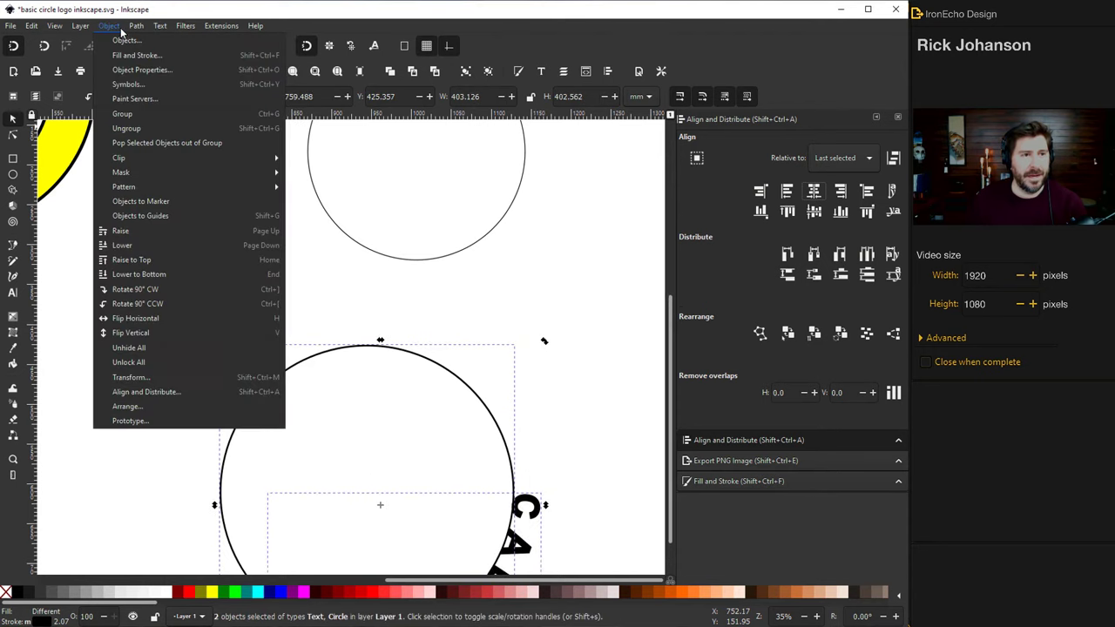
left_click(136, 332)
left_click(587, 323)
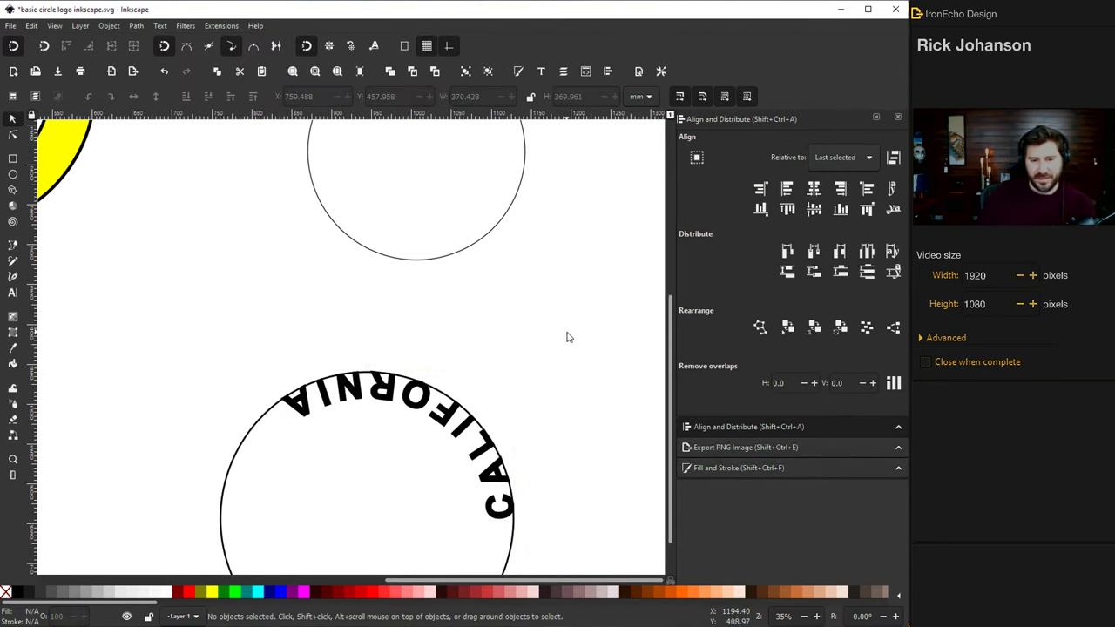
left_click(500, 494)
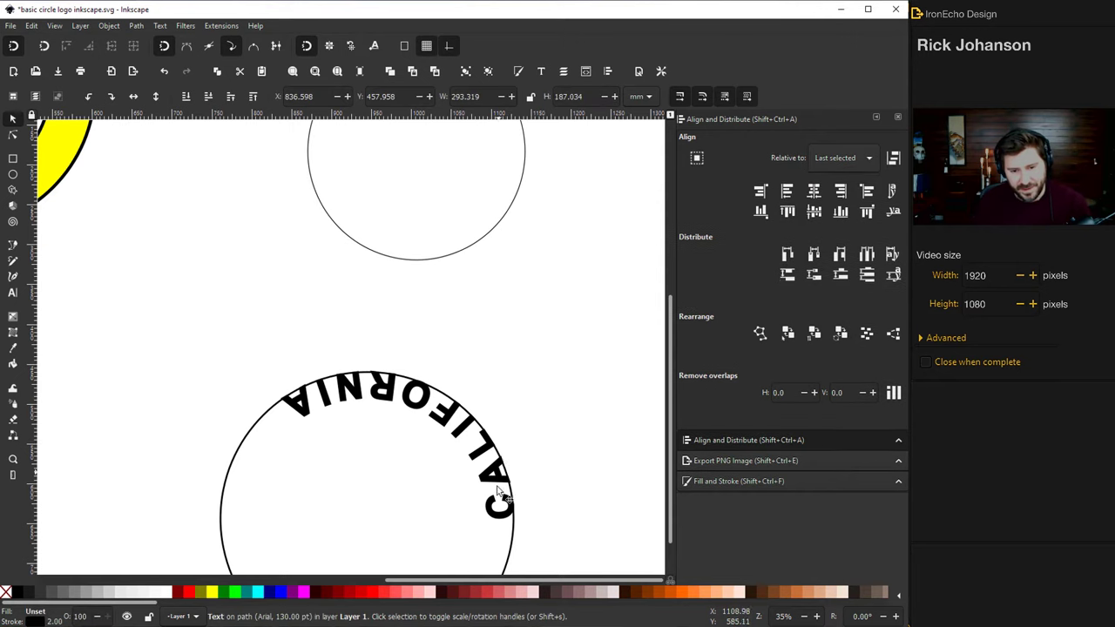
Move and rotate the curved CALIFORNIA into the yellow ring's lower band
left_click_drag(518, 516, 178, 375)
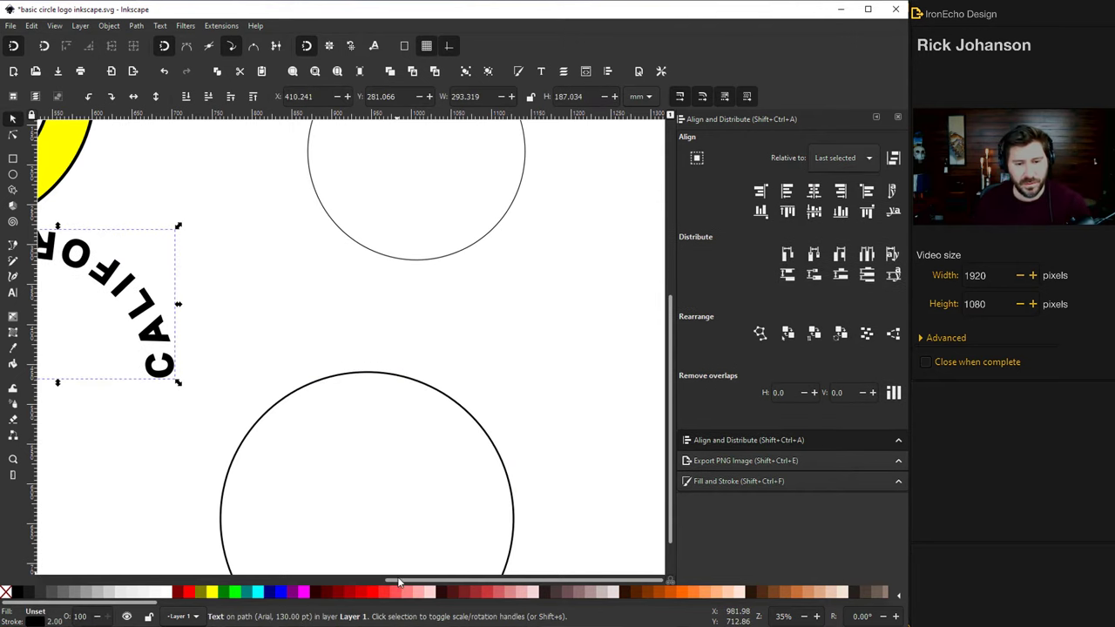
left_click_drag(398, 582, 246, 582)
left_click(443, 283)
left_click_drag(520, 382, 315, 293)
scroll(284, 364, "up", 1)
scroll(284, 364, "up", 2)
Adjust the large circle's size with its scale handle, then deselect
left_click(563, 450)
mouse_move(558, 440)
left_mouse_down()
mouse_move(551, 431)
mouse_move(563, 448)
left_mouse_up()
left_click(401, 253)
left_click(468, 291)
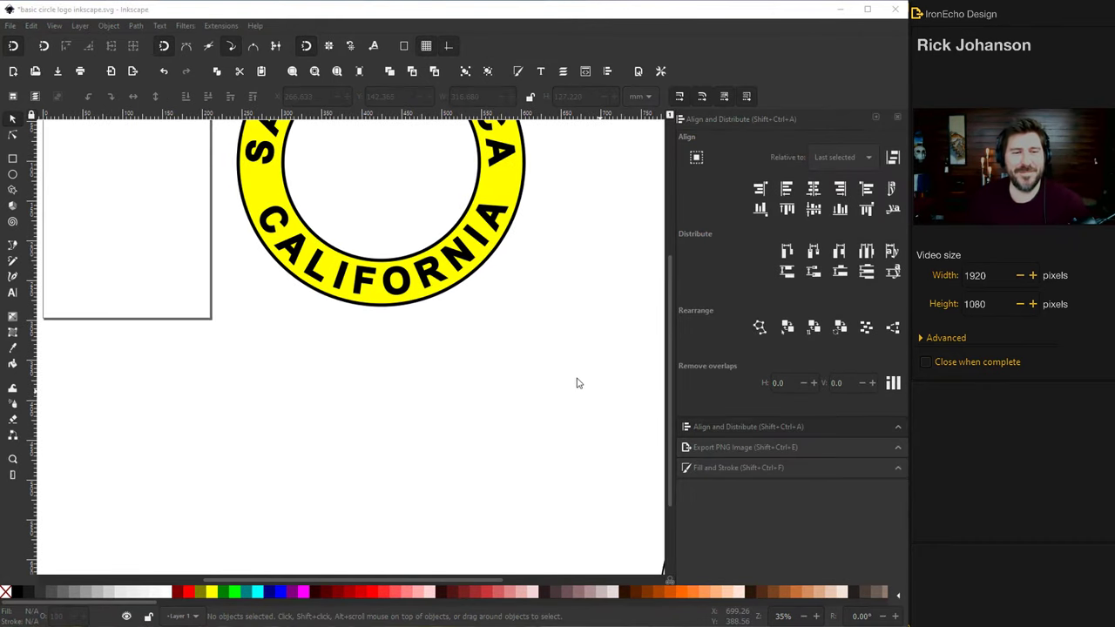
Trace the sunset photo into a black silhouette with brightness cutoff 0.250
scroll(523, 361, "up", 4)
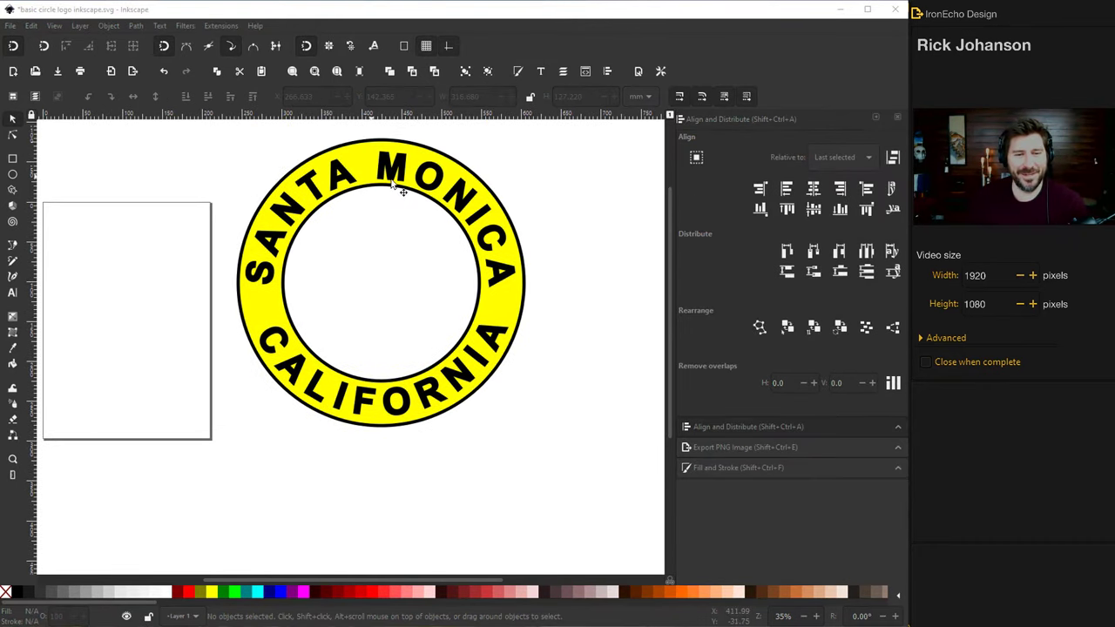
scroll(424, 430, "down", 10)
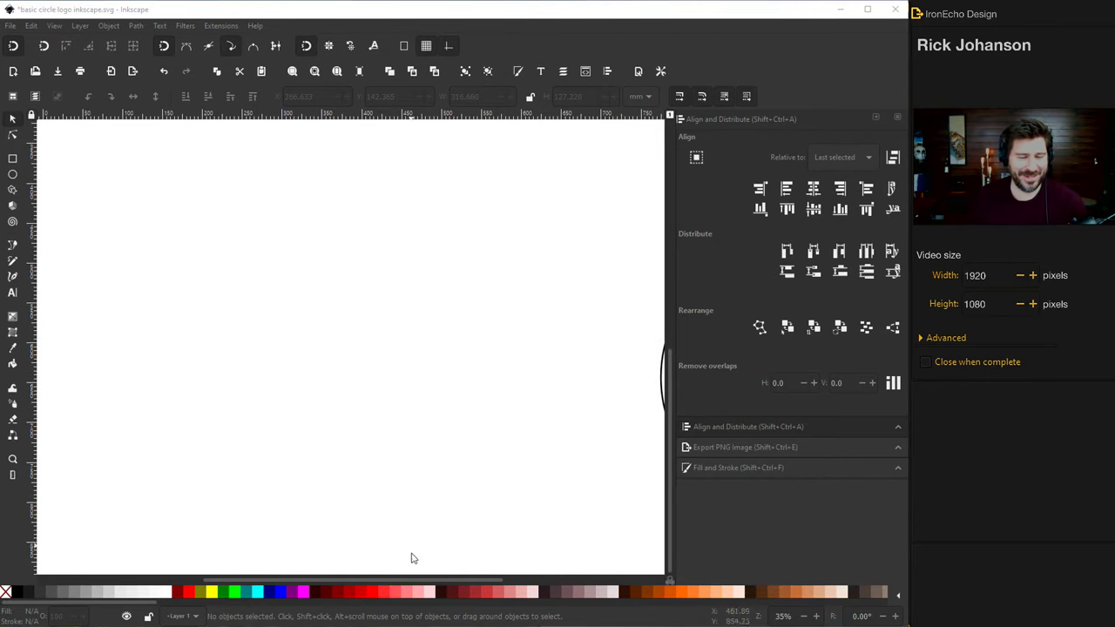
left_click_drag(393, 579, 224, 560)
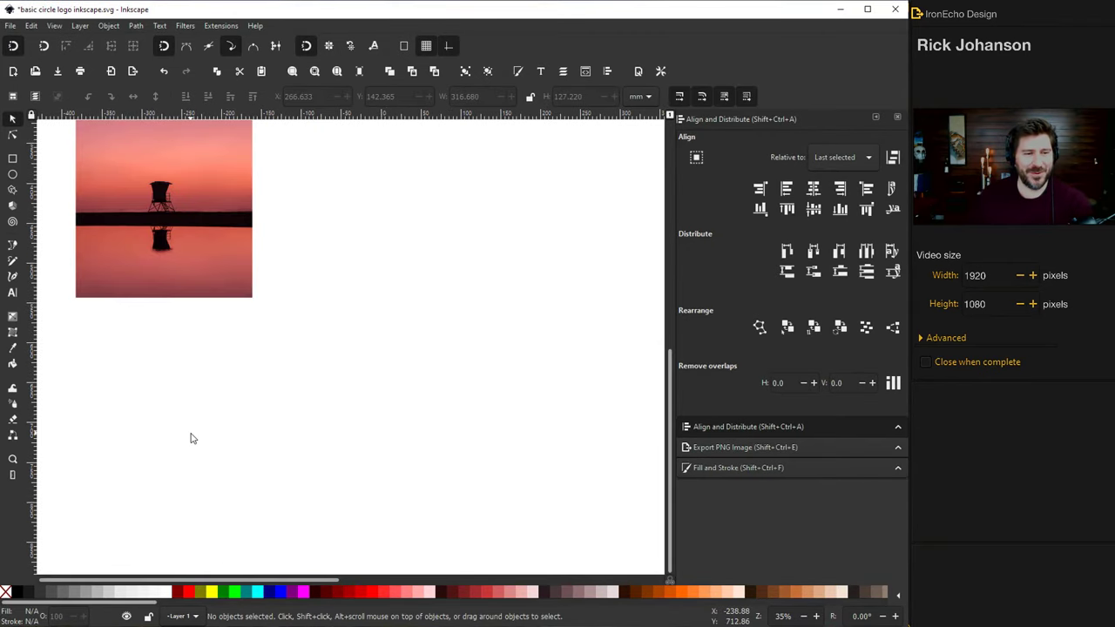
scroll(190, 433, "up", 4)
scroll(165, 388, "up", 3)
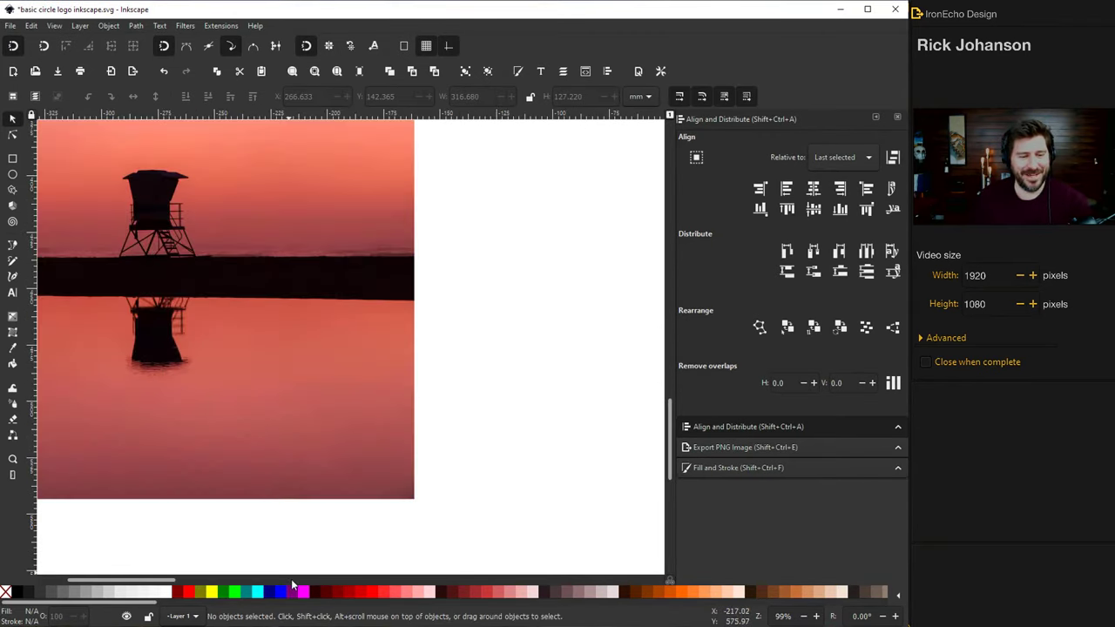
left_click_drag(177, 578, 155, 579)
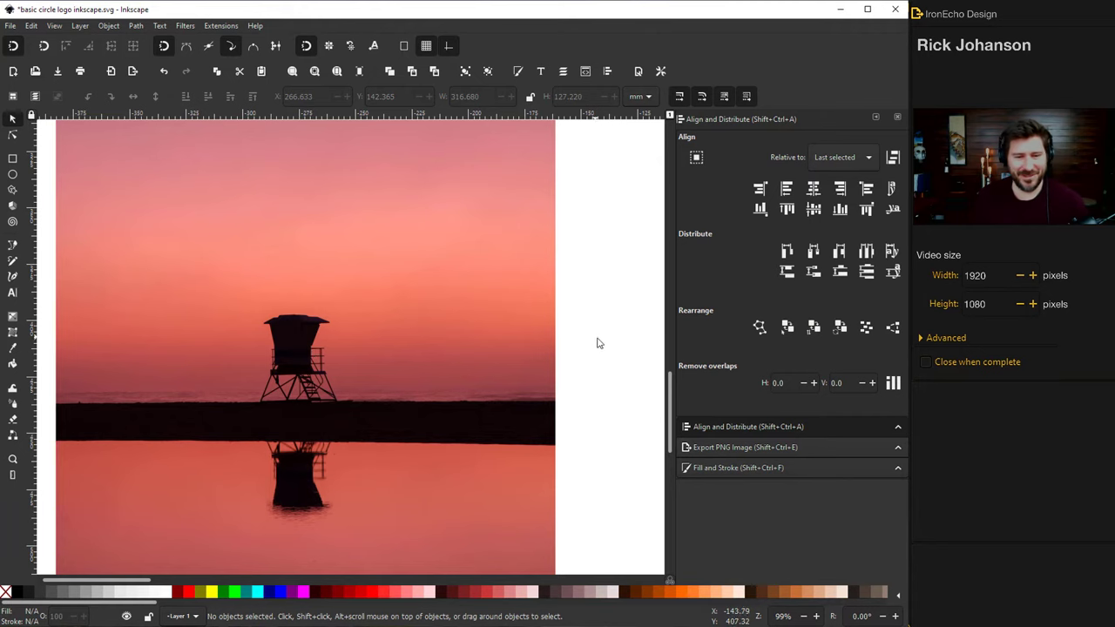
left_click(403, 269)
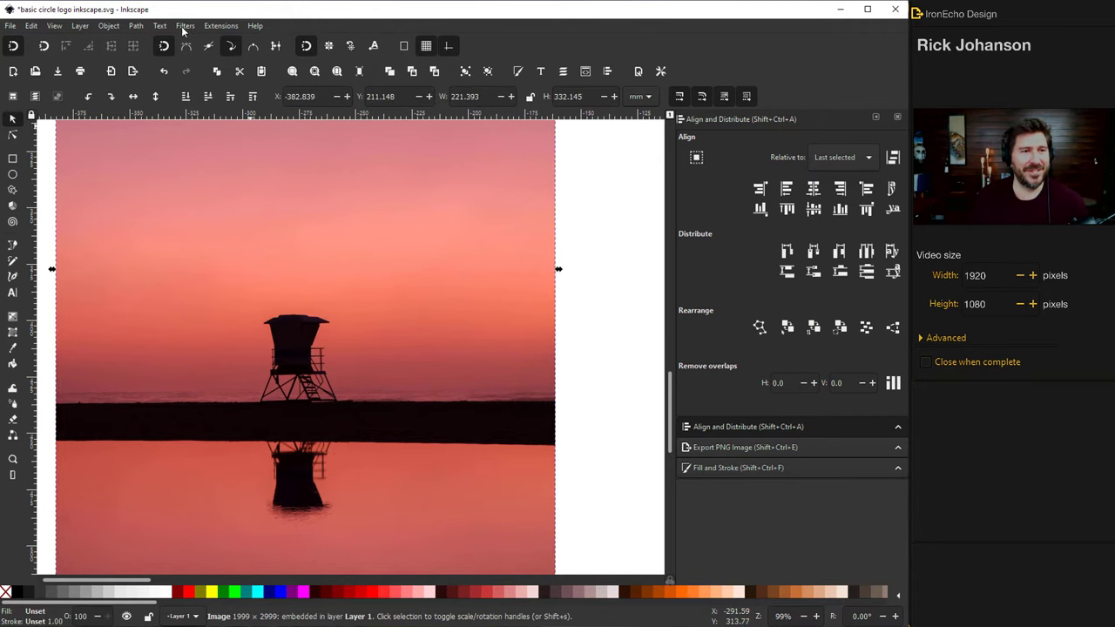
left_click(139, 26)
left_click(161, 70)
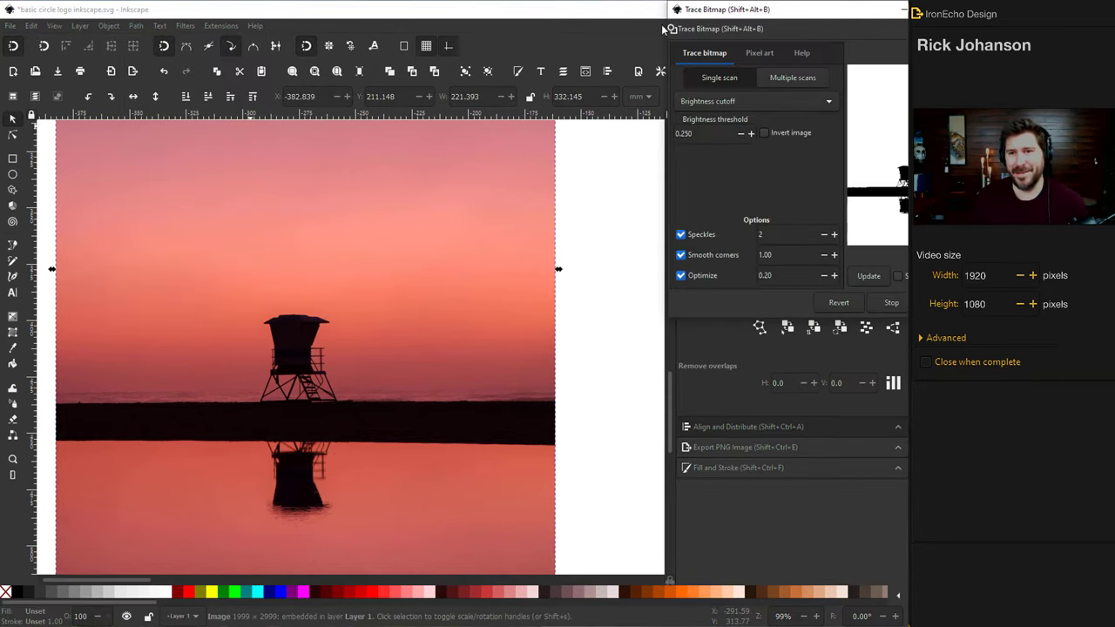
left_click_drag(754, 9, 636, 54)
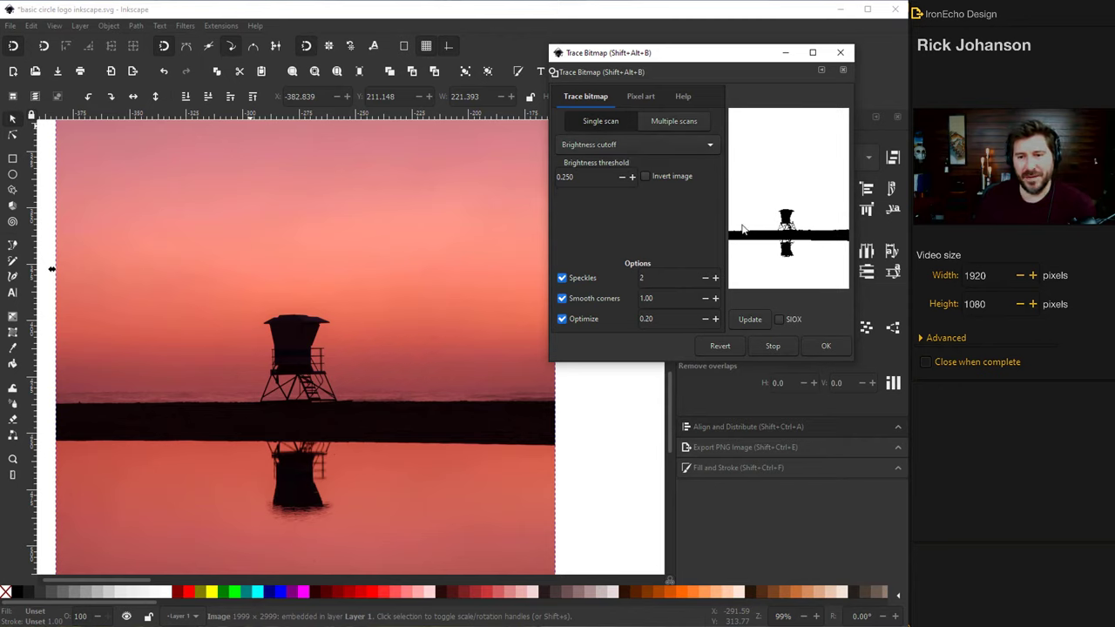
left_click(831, 349)
Move the traced silhouette off the photo to the left and select the original photo
left_click(840, 52)
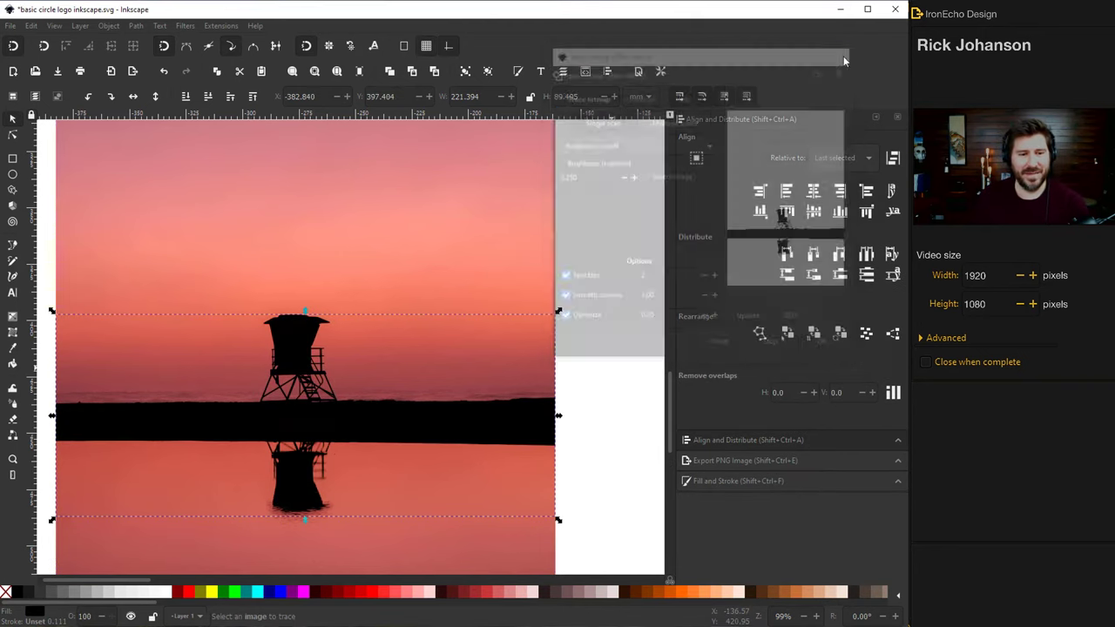
left_click_drag(279, 345, 47, 353)
left_click(233, 247)
Delete the original sunset photo, keeping the traced silhouette
key("Delete")
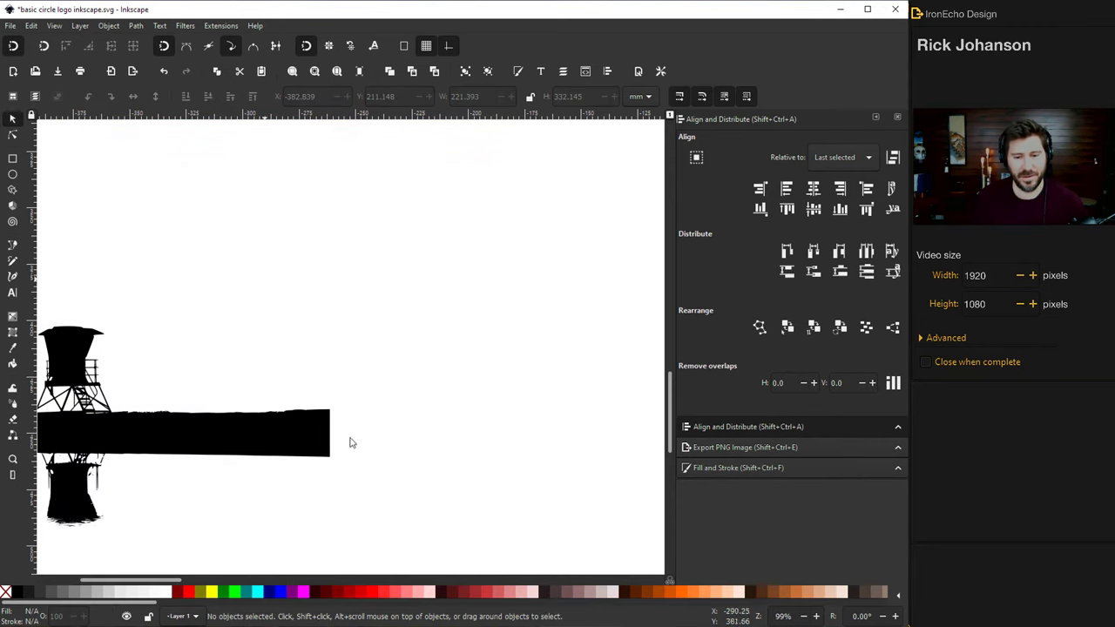
key("ctrl+z")
key("ctrl+shift+f")
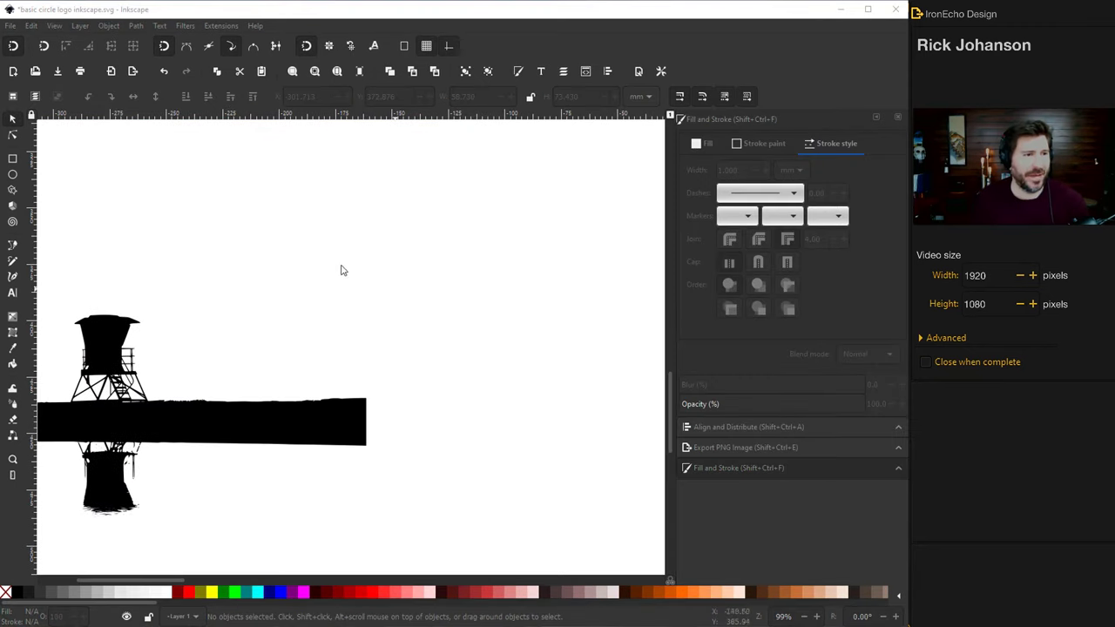
Clip the silhouette to a rectangle drawn around the tower and its ground strip
left_click(13, 159)
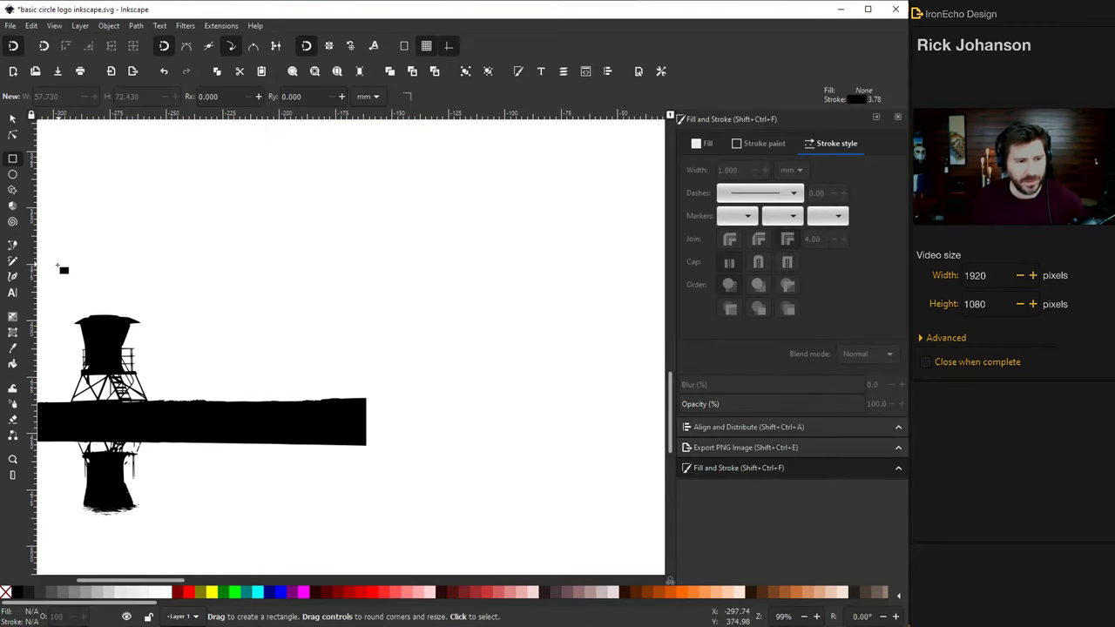
mouse_move(45, 265)
left_mouse_down()
mouse_move(130, 425)
mouse_move(175, 428)
left_mouse_up()
left_click(14, 120)
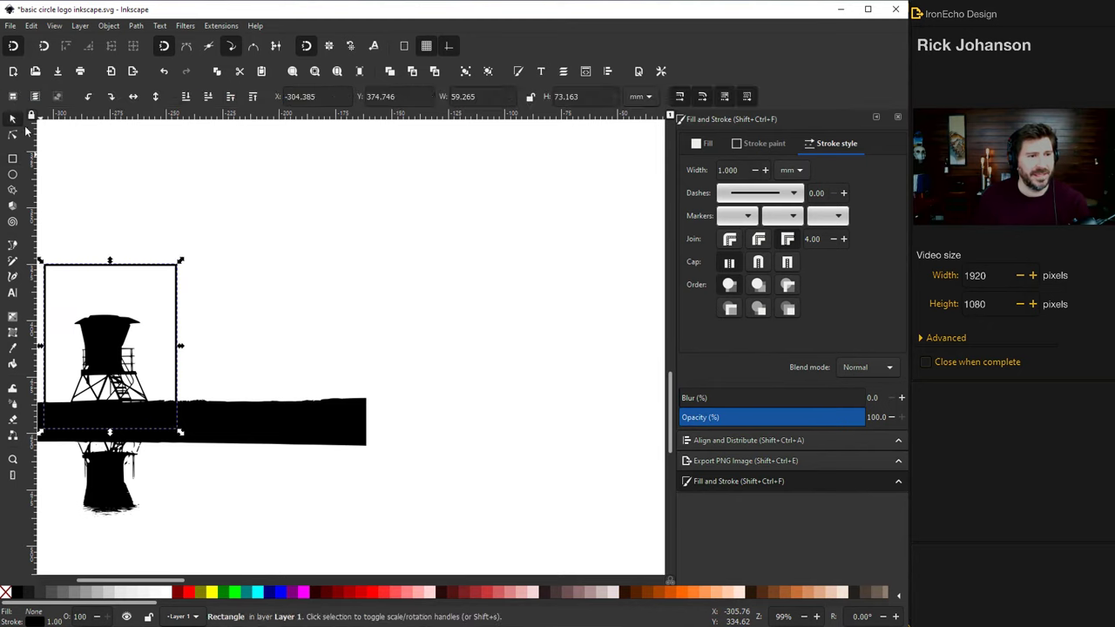
left_click(324, 434, "shift")
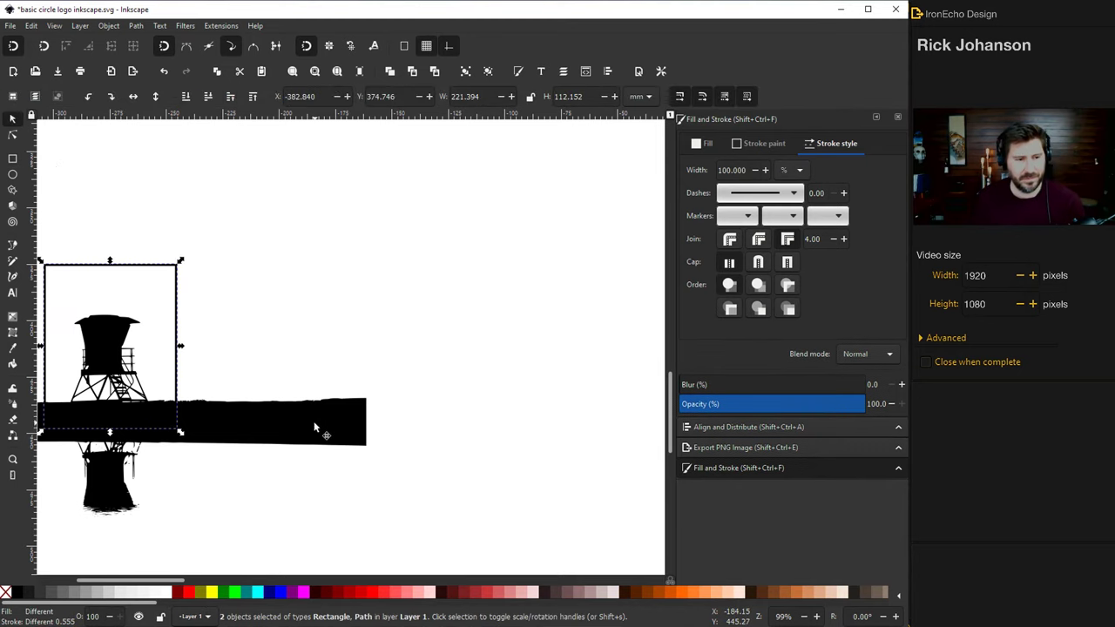
left_click(110, 26)
mouse_move(157, 159)
left_click(317, 159)
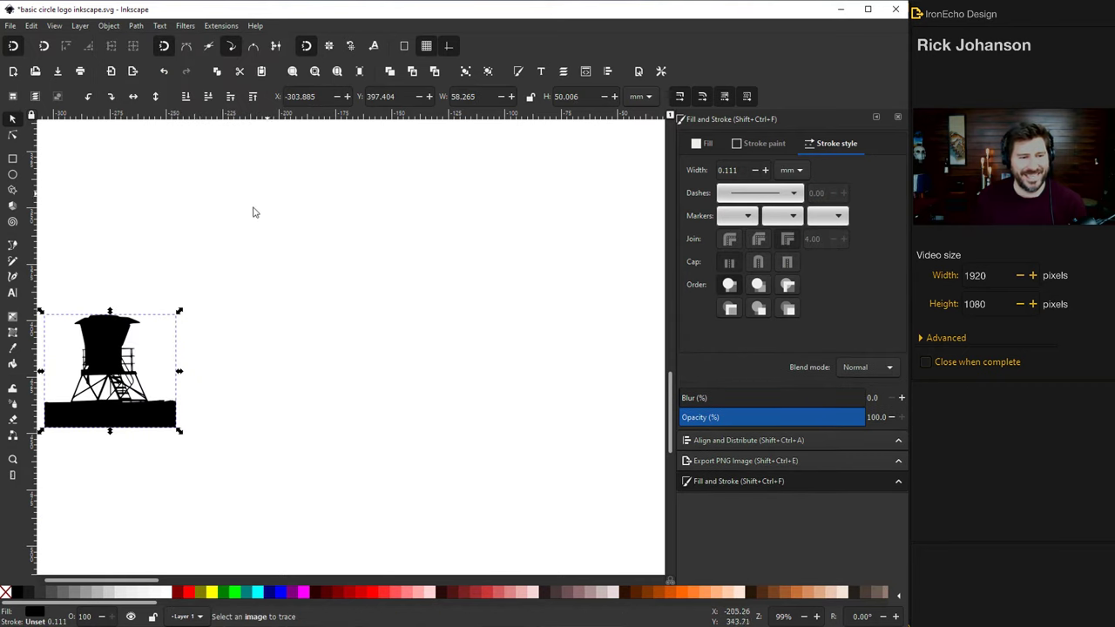
Enlarge the clipped tower and place it in the ring's hollow centre over CALIFORNIA
left_click_drag(131, 359, 455, 303)
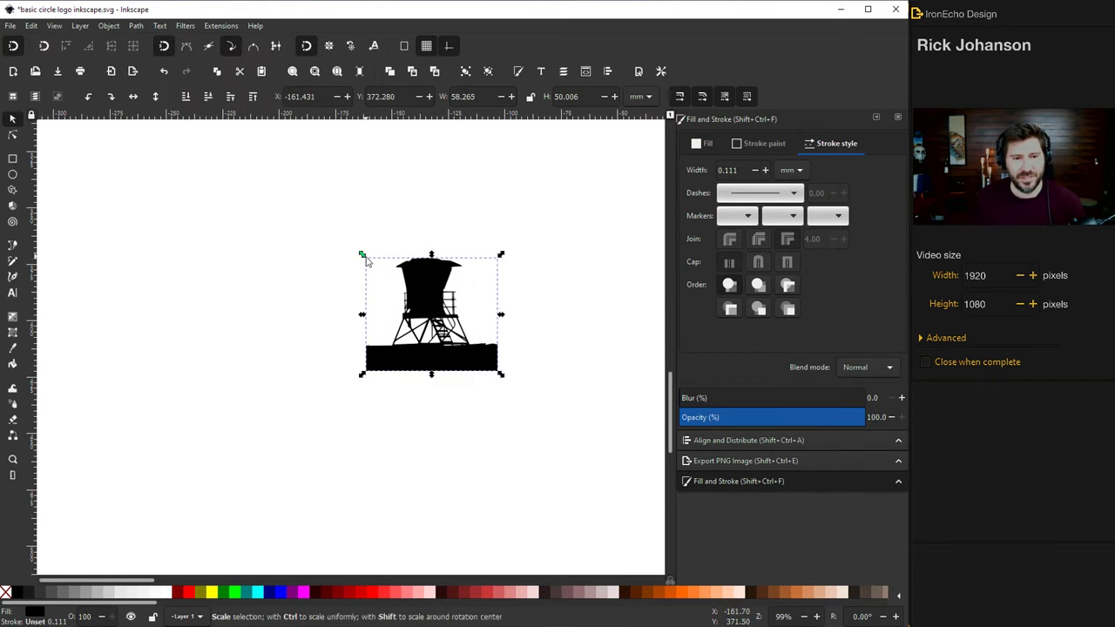
left_click_drag(362, 254, 266, 201)
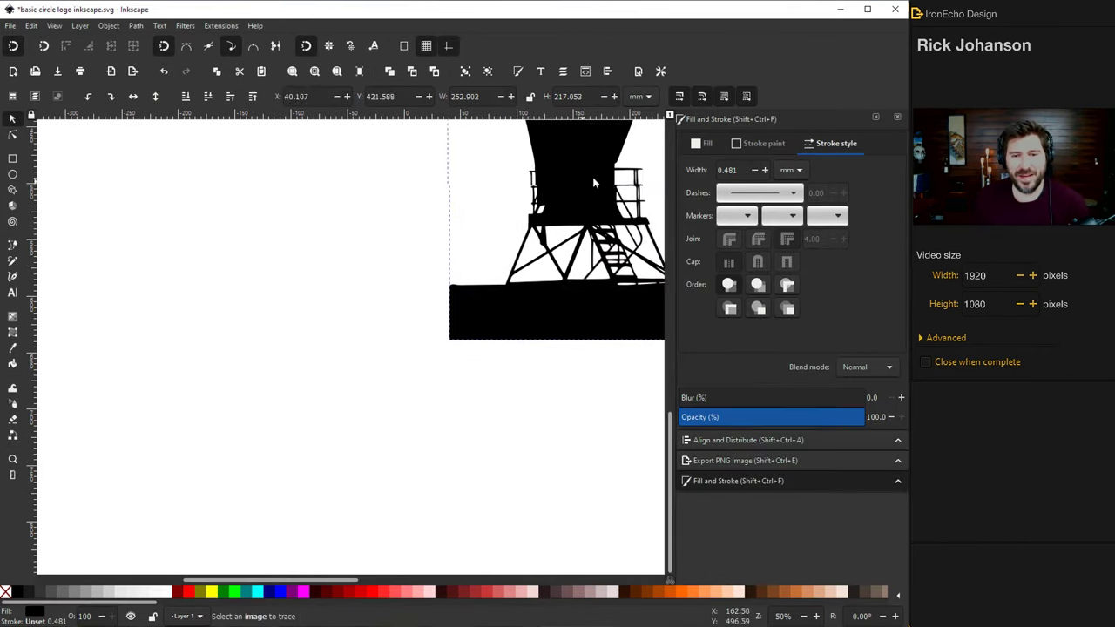
left_click_drag(593, 181, 599, 178)
left_click_drag(343, 579, 486, 579)
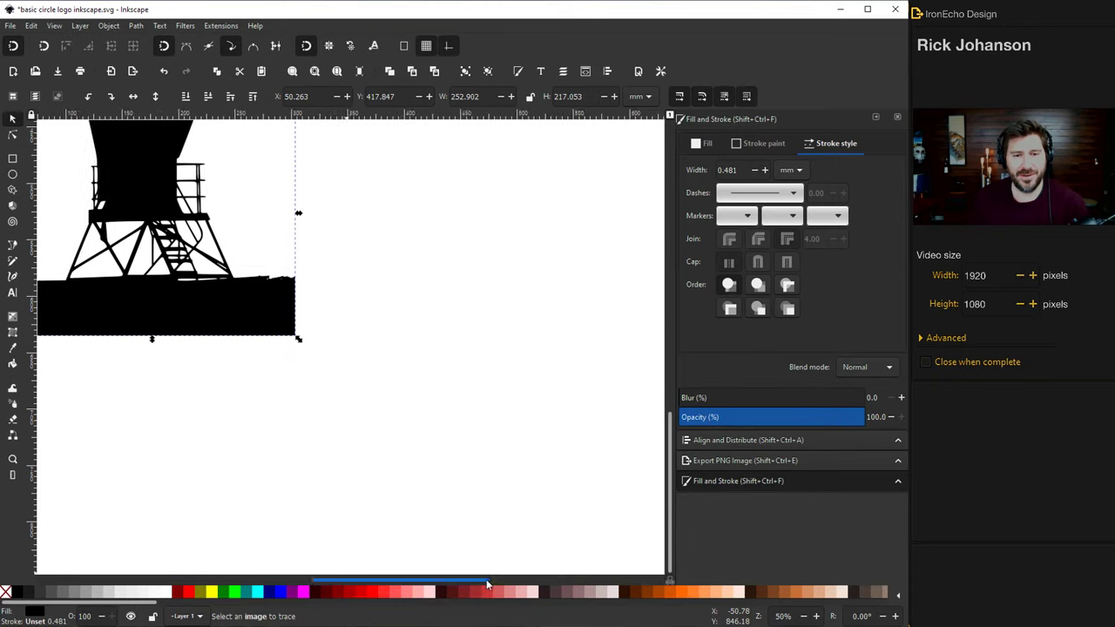
scroll(477, 437, "up", 5)
left_click_drag(103, 329, 341, 247)
scroll(359, 196, "up", 8)
scroll(583, 453, "up", 3)
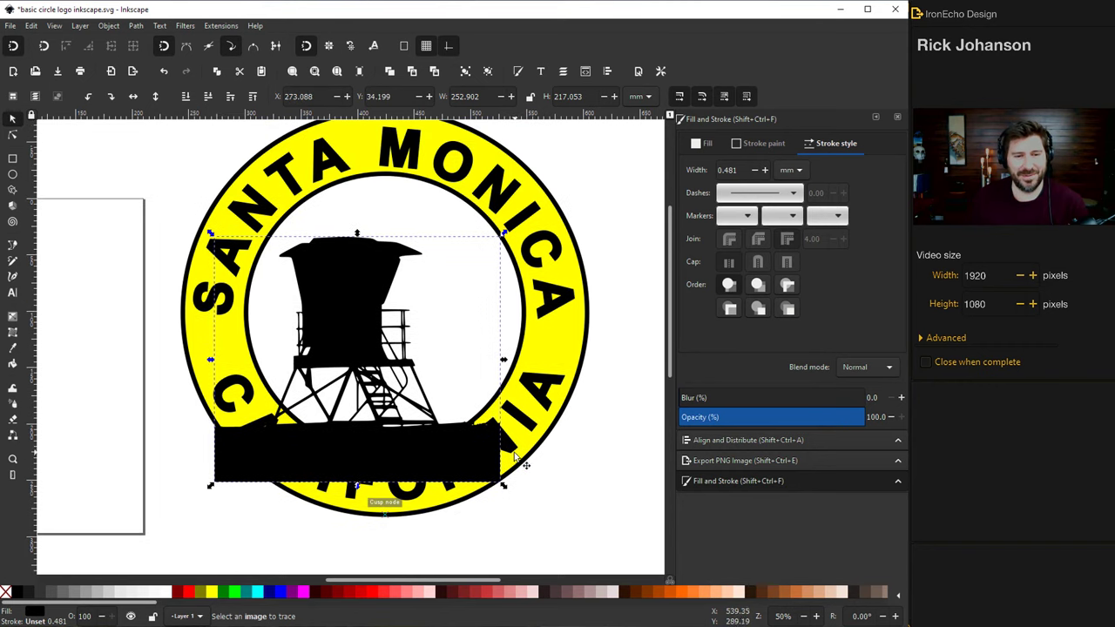
scroll(374, 488, "left", 7)
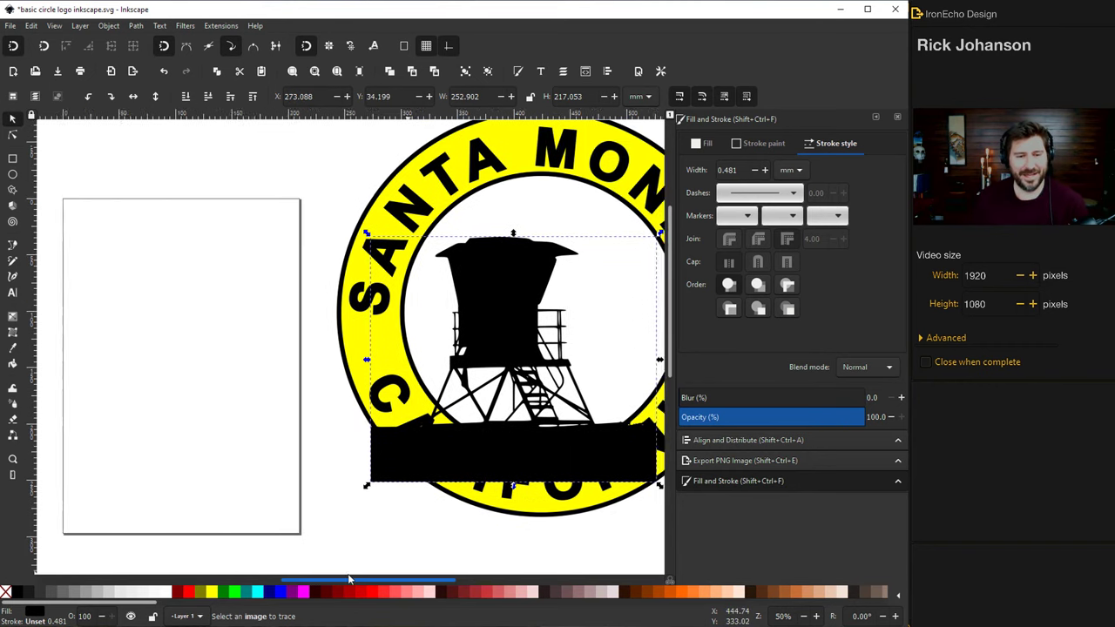
scroll(378, 523, "down", 1)
Draw a dark red circle and fit it centred within the ring's inner disc
left_click(12, 175)
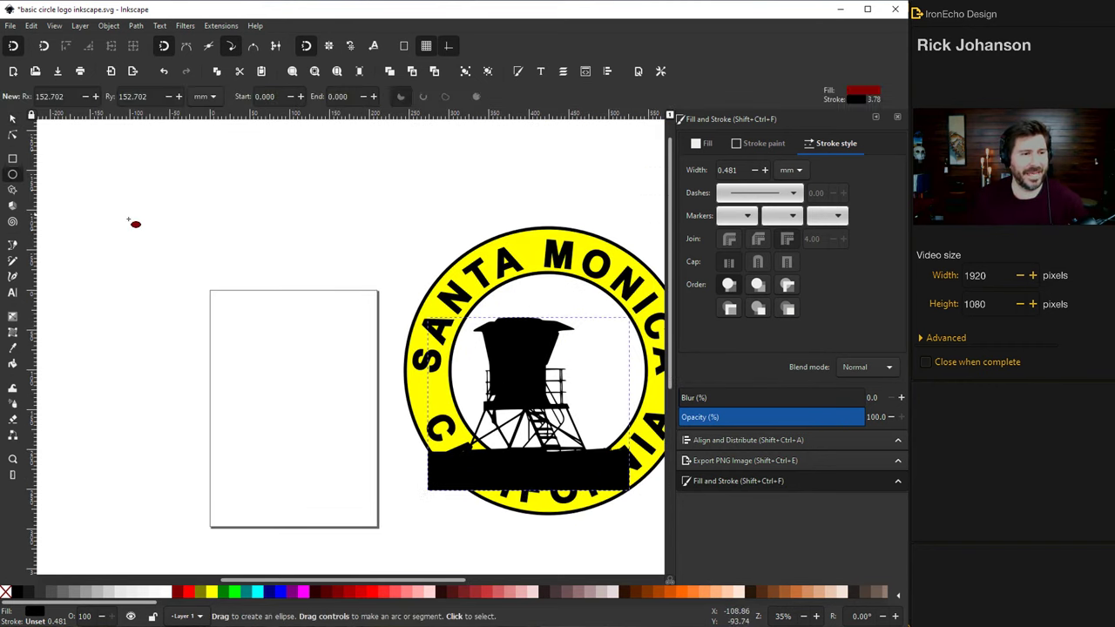
left_click_drag(133, 225, 254, 341)
left_click(12, 120)
left_click_drag(96, 180, 506, 345)
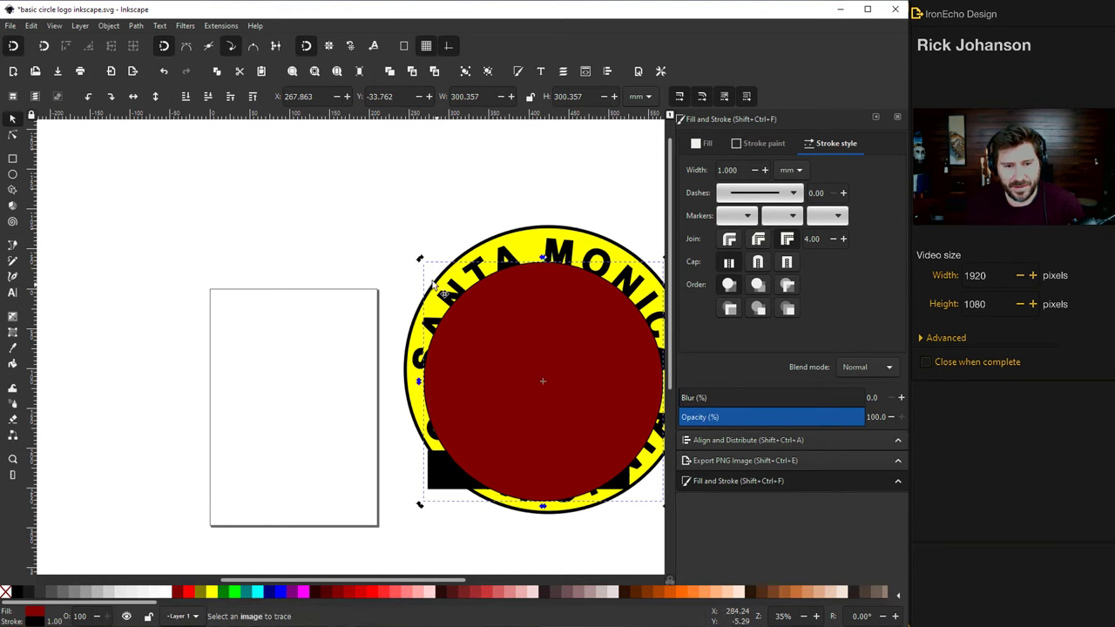
mouse_move(419, 259)
left_mouse_down()
mouse_move(455, 295)
mouse_move(446, 284)
left_mouse_up()
left_click_drag(503, 349, 507, 338)
scroll(409, 410, "right", 3)
Raise the tower above the red circle, then clip the tower to that circle
left_click(312, 480)
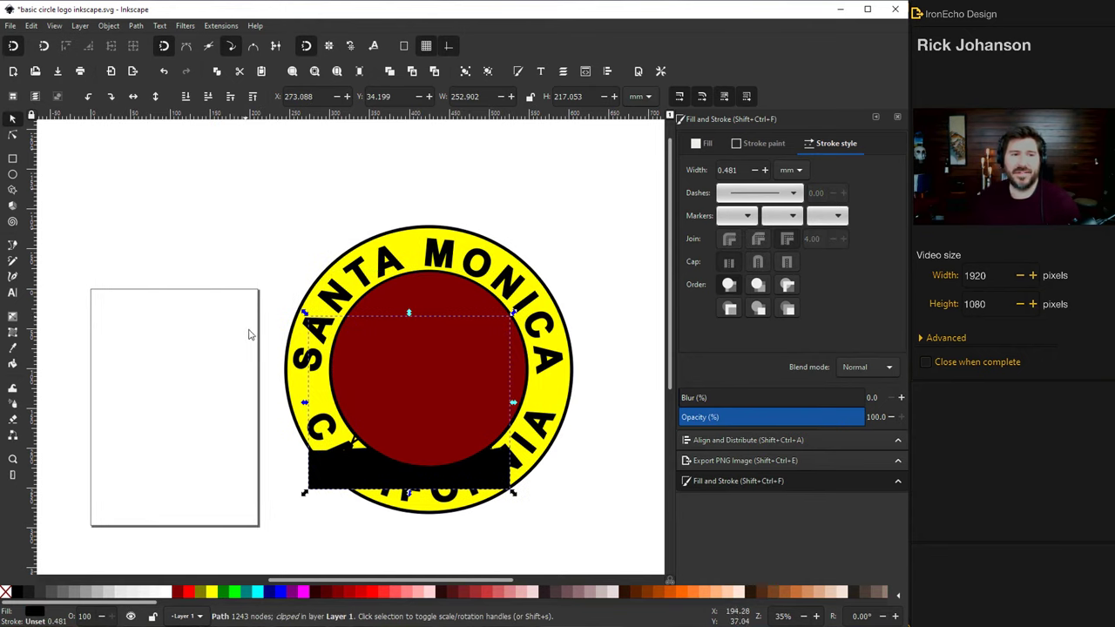
left_click(253, 97)
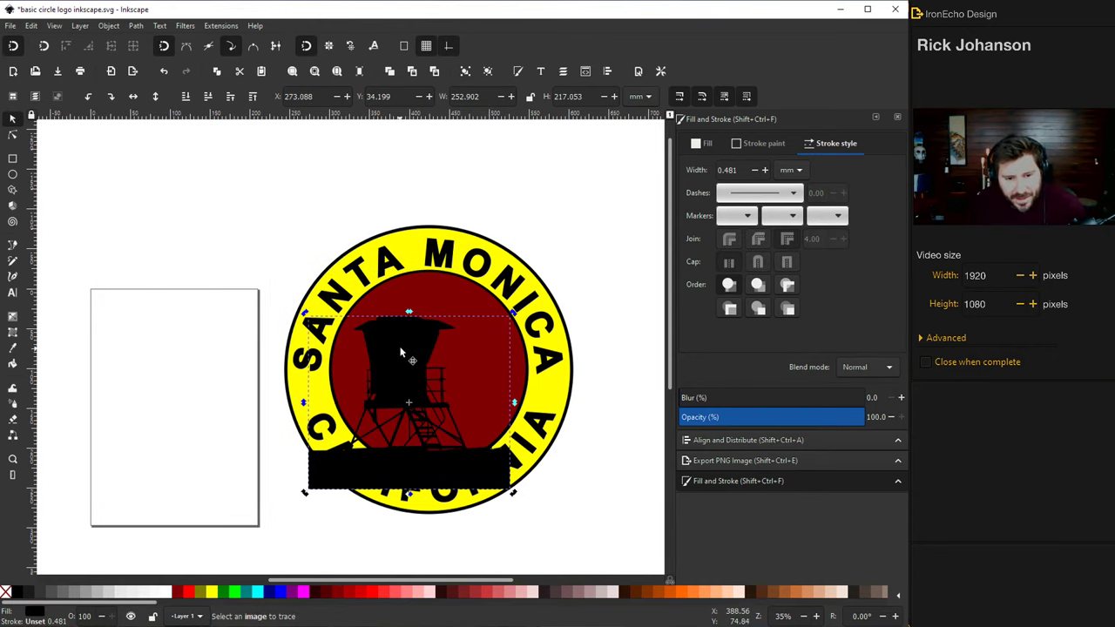
left_click_drag(409, 359, 402, 360)
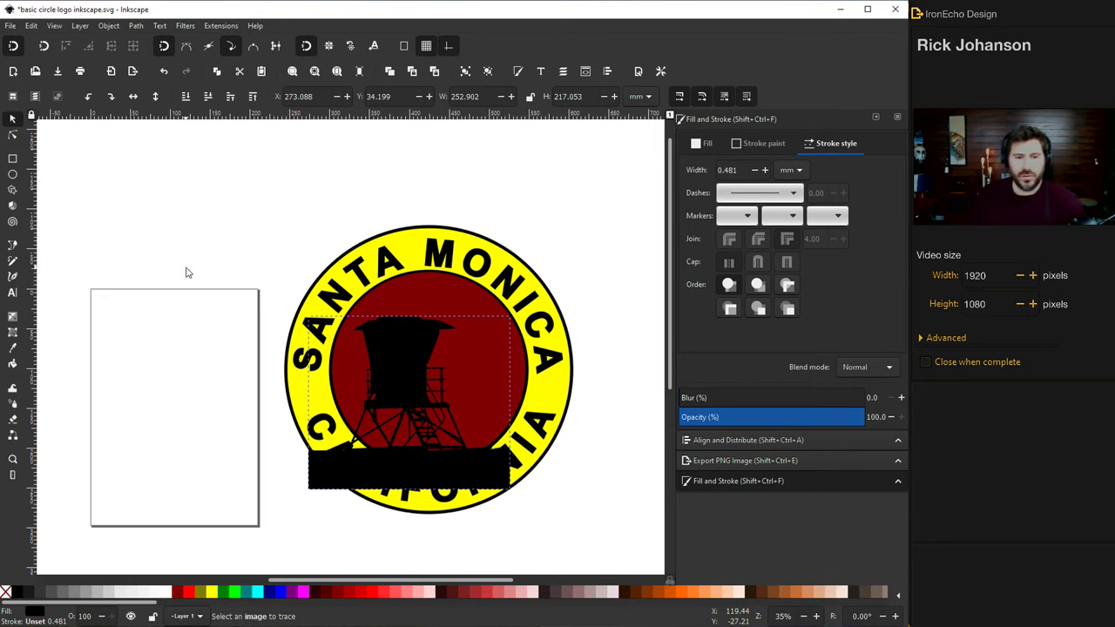
left_click(197, 271)
left_click(401, 296)
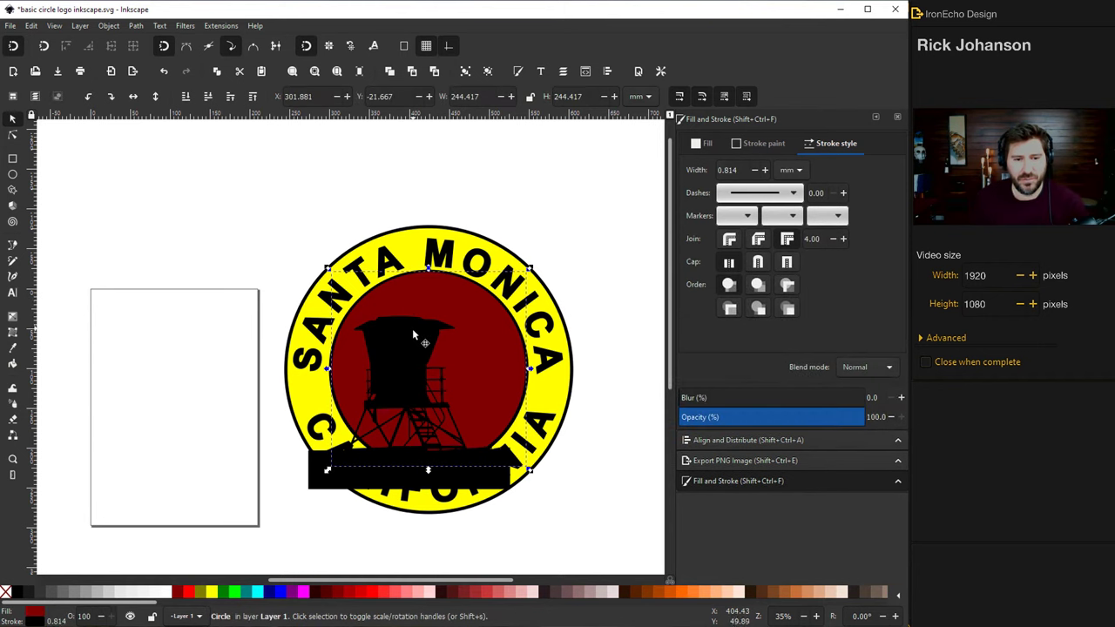
left_click(385, 484, "shift")
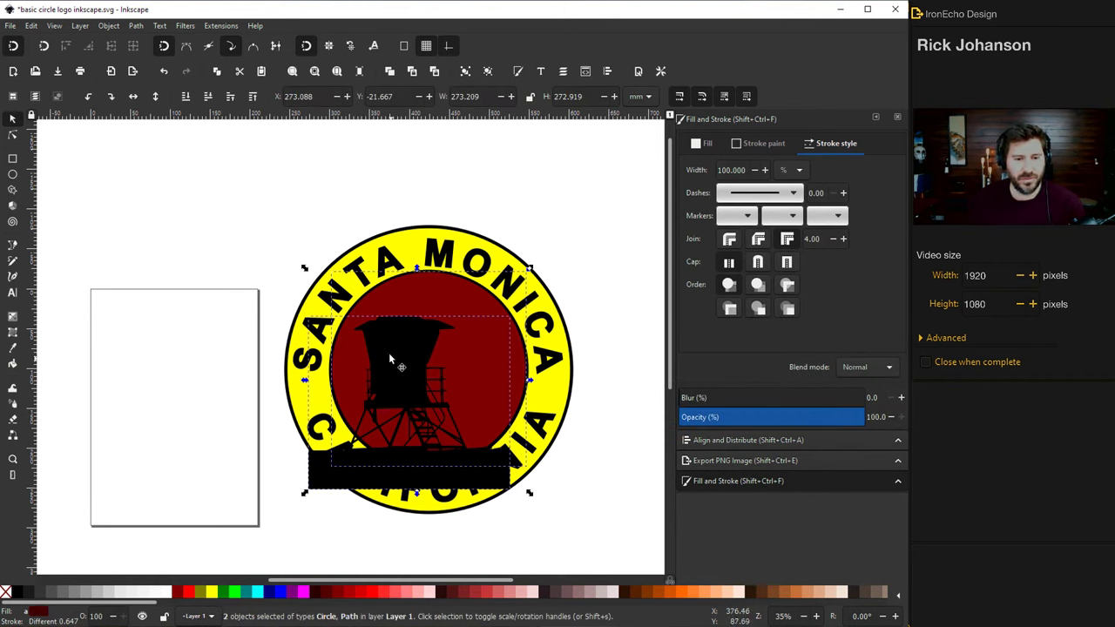
left_click(109, 25)
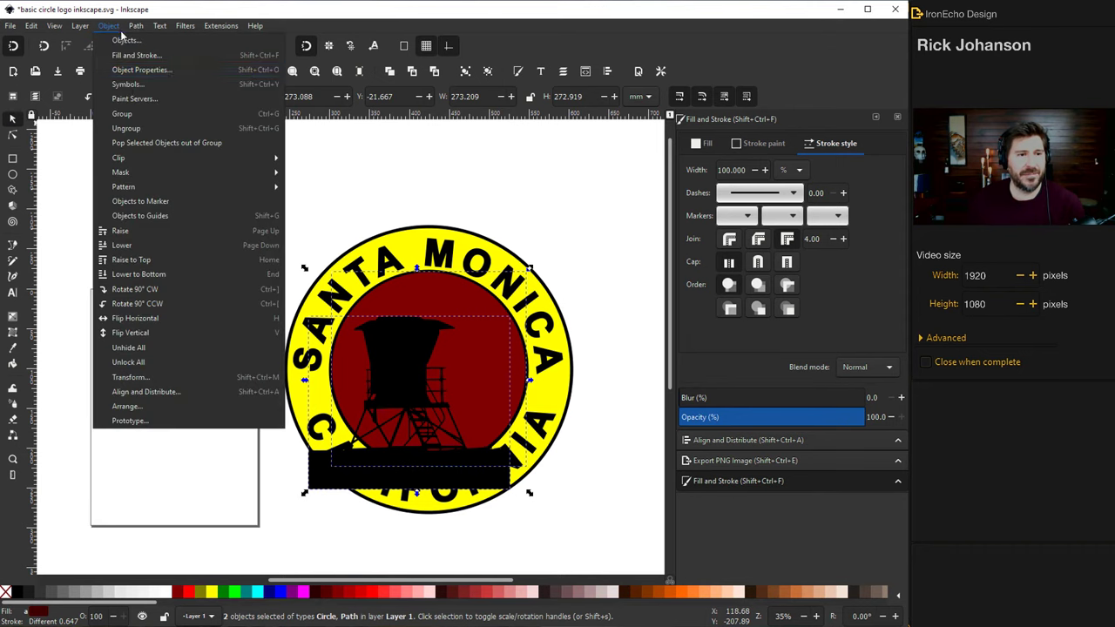
mouse_move(179, 159)
left_click(318, 166)
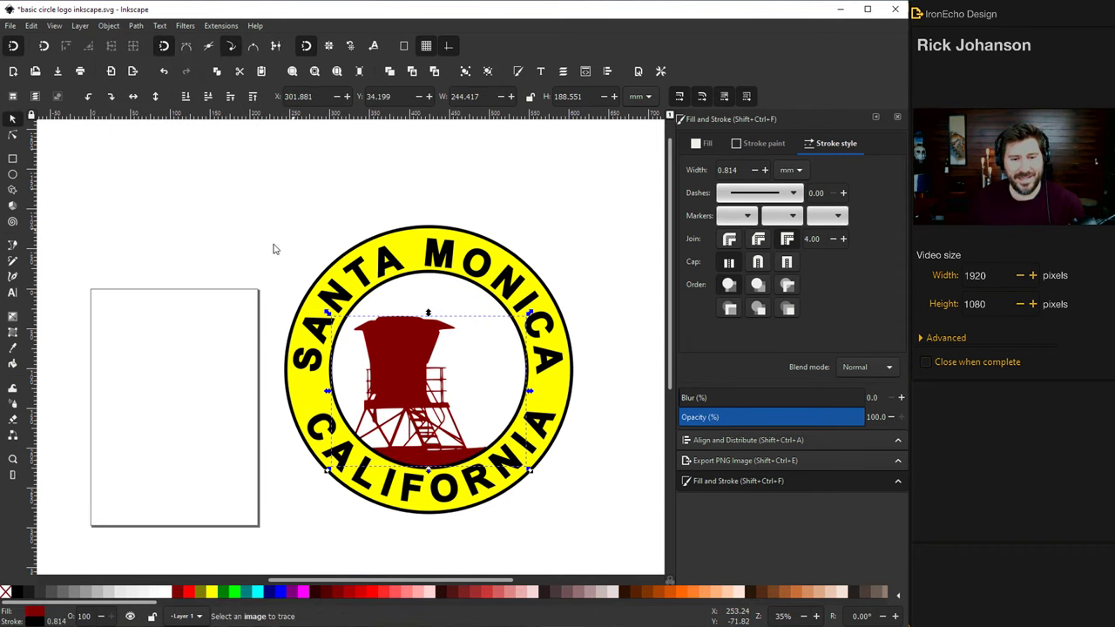
Try dark grey, magenta and red fills on the clipped tower, then restore black
left_click(239, 263)
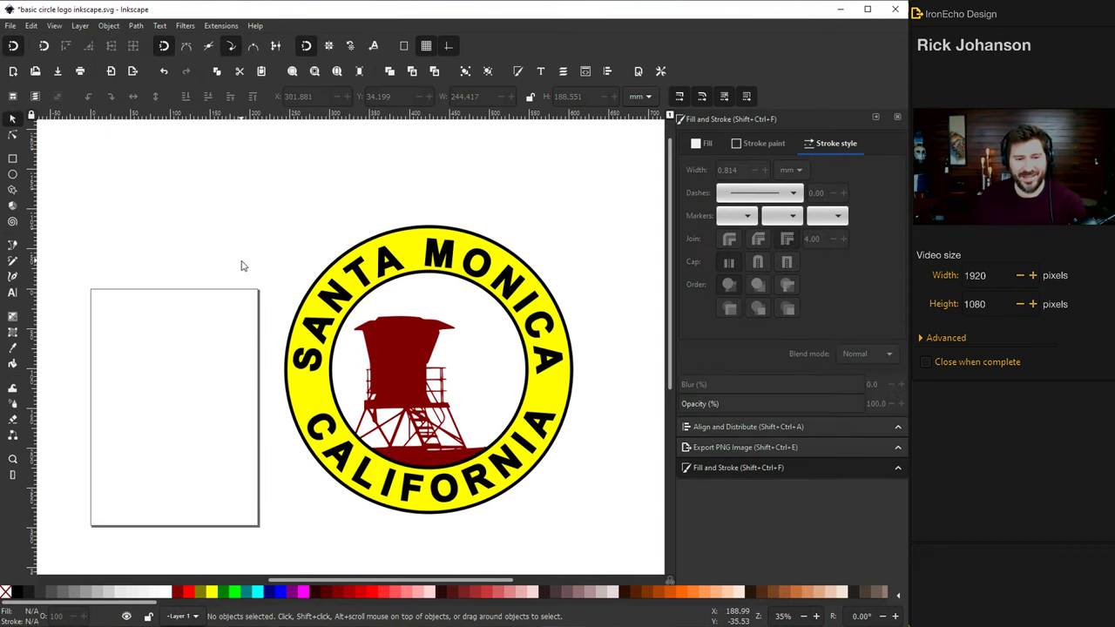
left_click(387, 325)
left_click(96, 593)
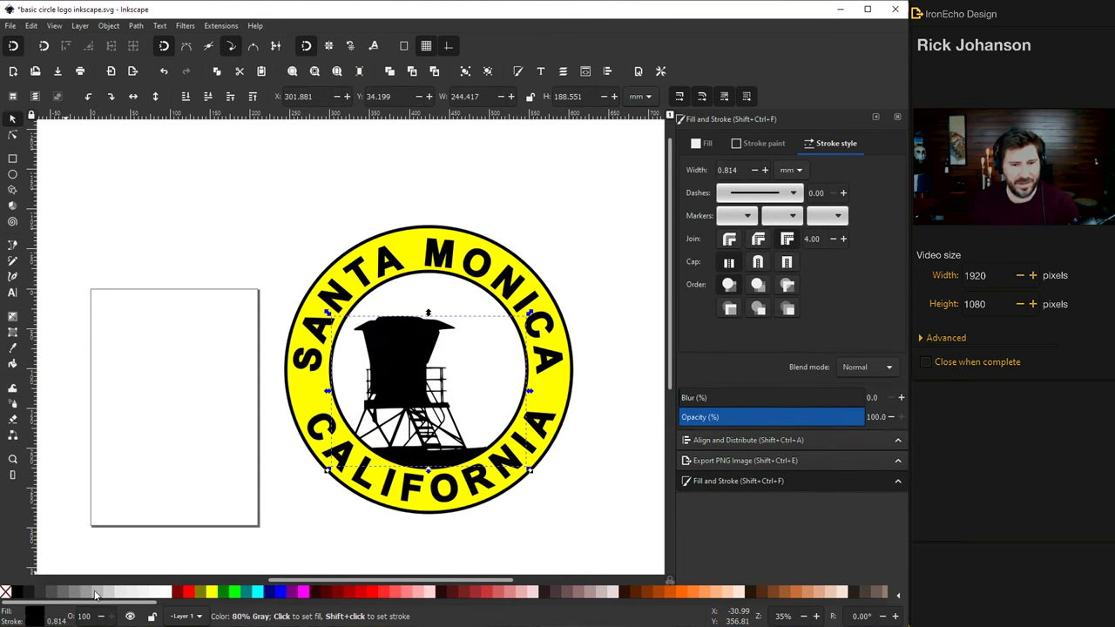
left_click(302, 592)
left_click(359, 593)
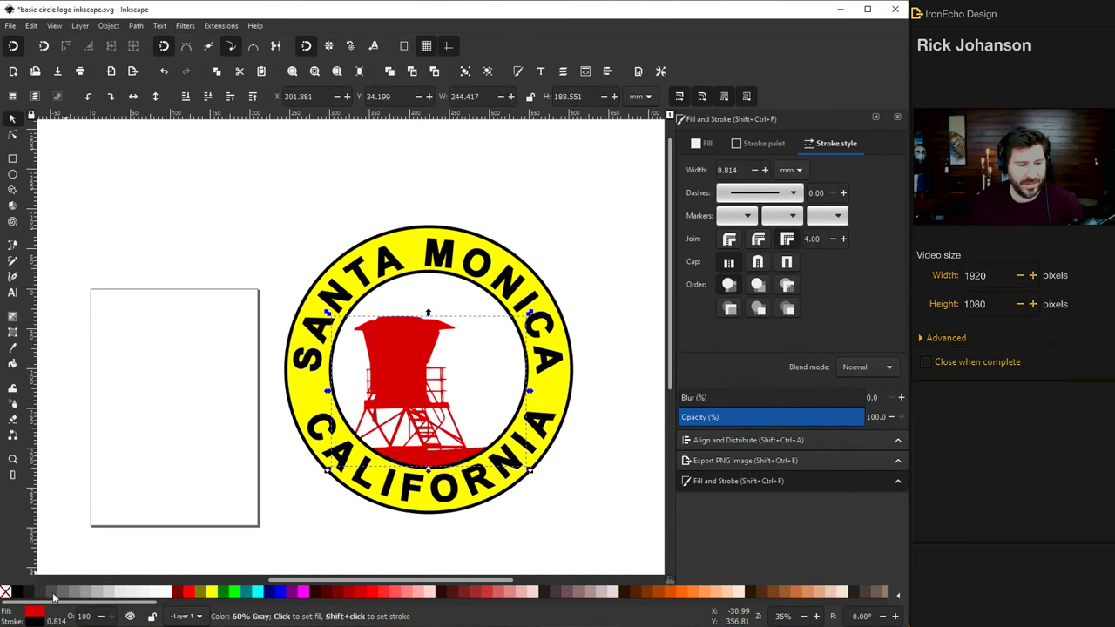
left_click(23, 594)
left_click(625, 355)
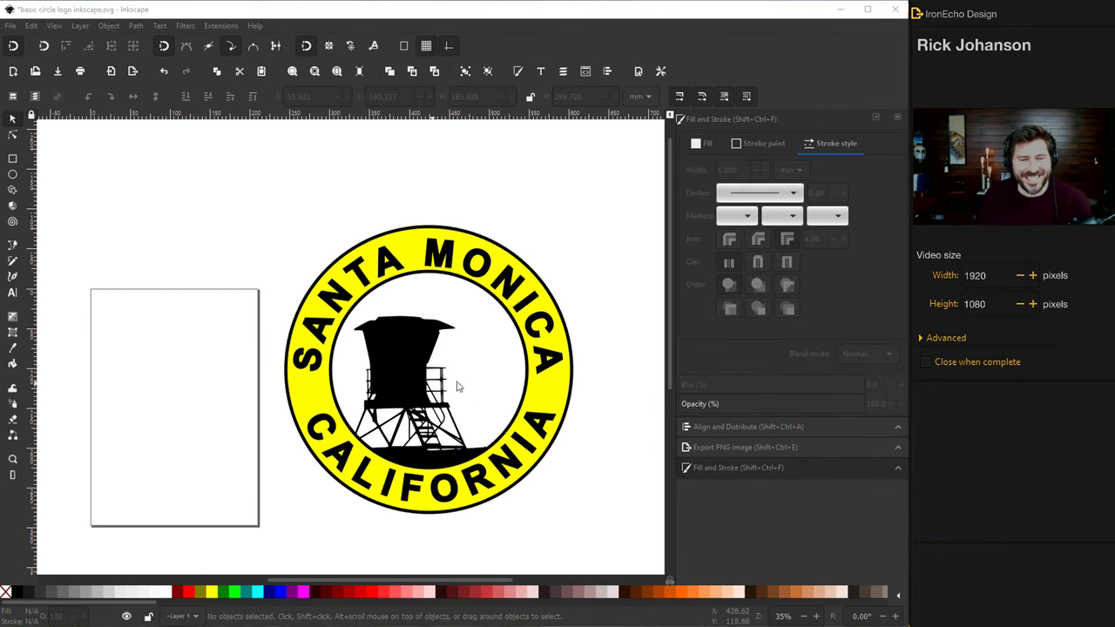
scroll(470, 392, "down", 1)
scroll(507, 392, "up", 2)
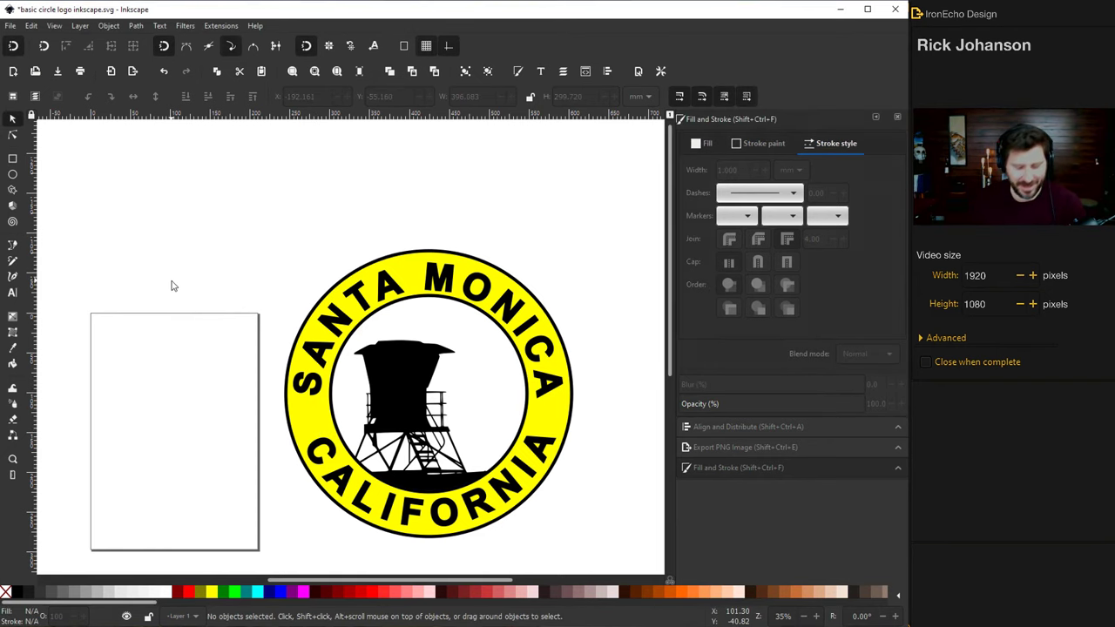
Paste the striped sunset image over the logo, lower it to the bottom, and nudge it up three times
key("ctrl+v")
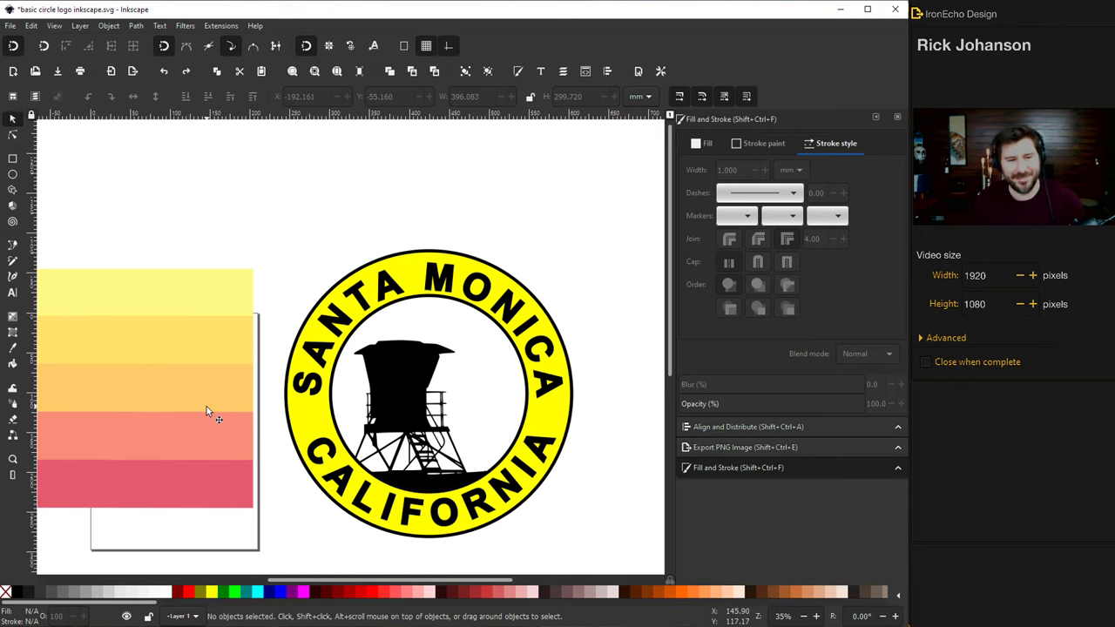
left_click_drag(200, 404, 485, 413)
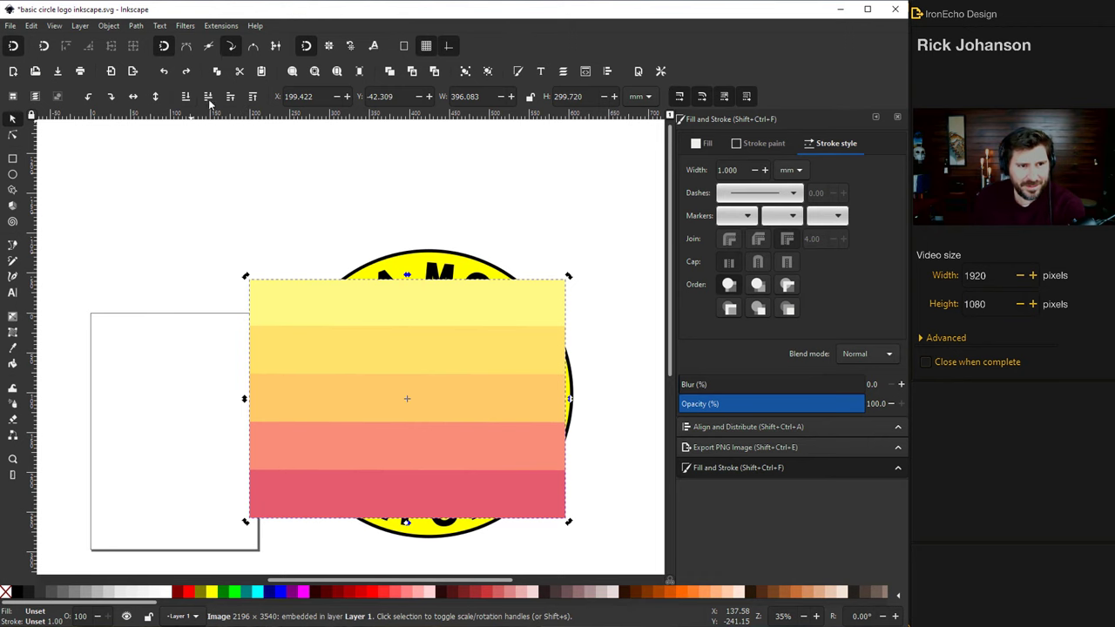
left_click(188, 98)
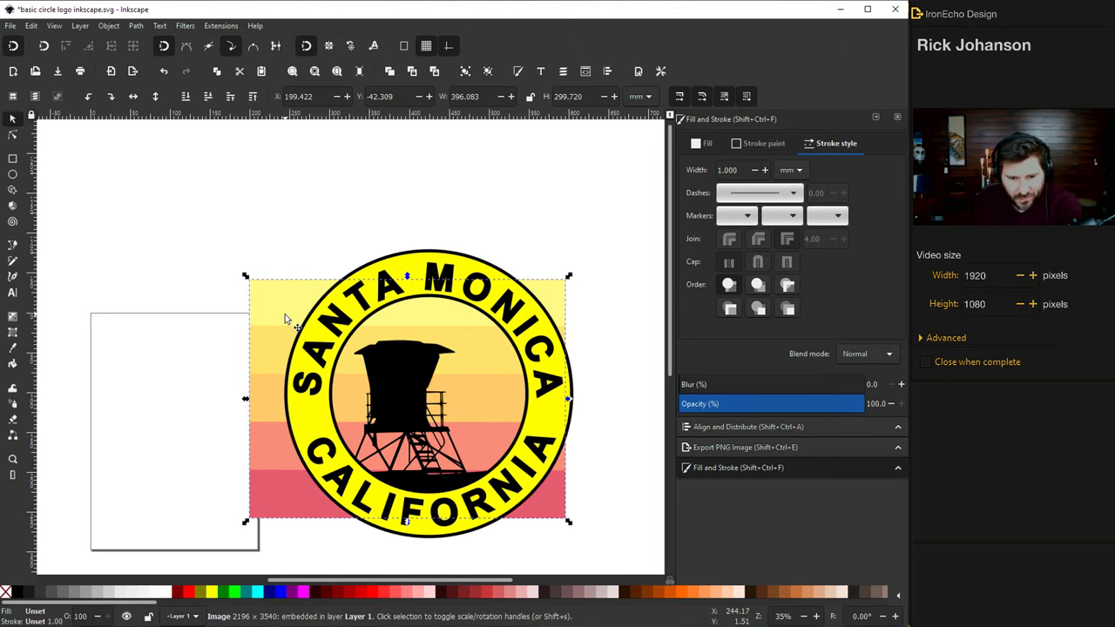
key("Up")
key("Up")
key("Up")
key("Up")
key("Up")
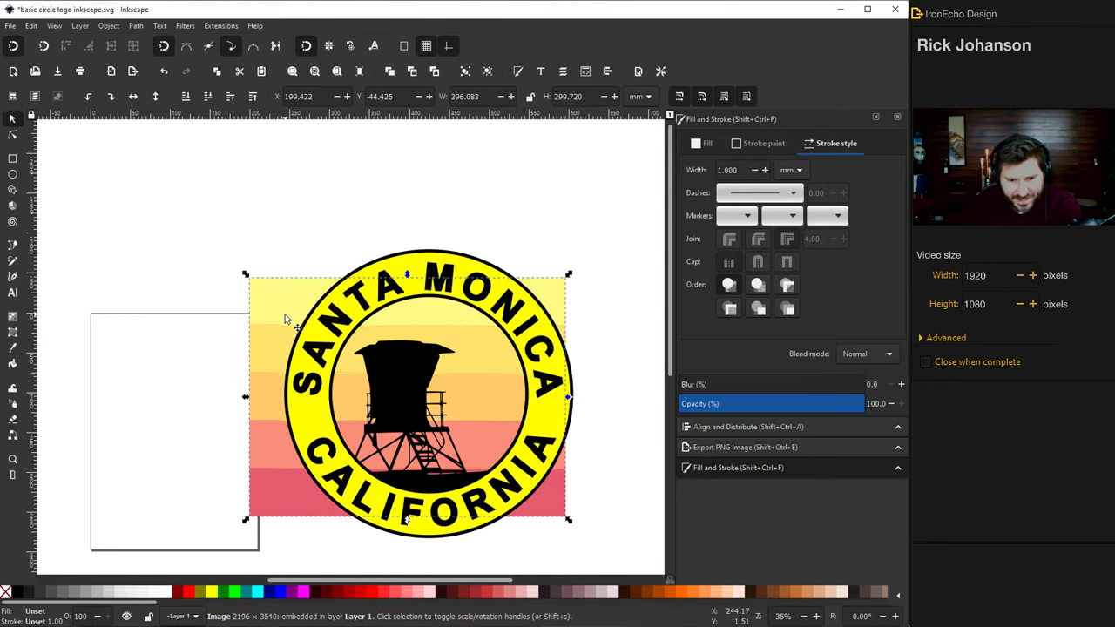
key("Up")
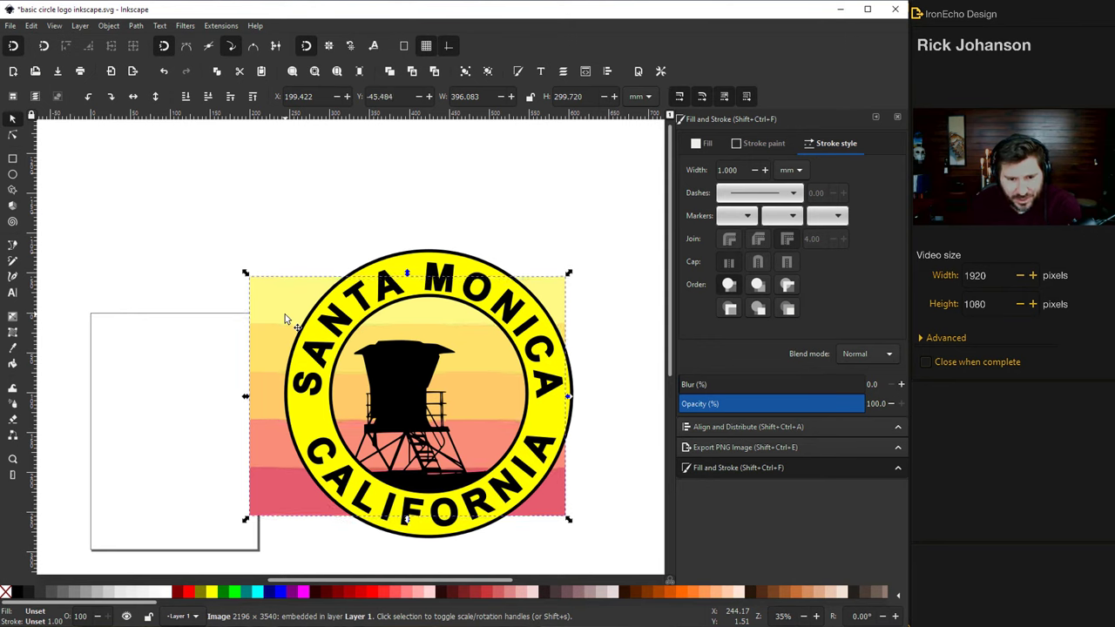
key("Up")
key("Up")
key("Up")
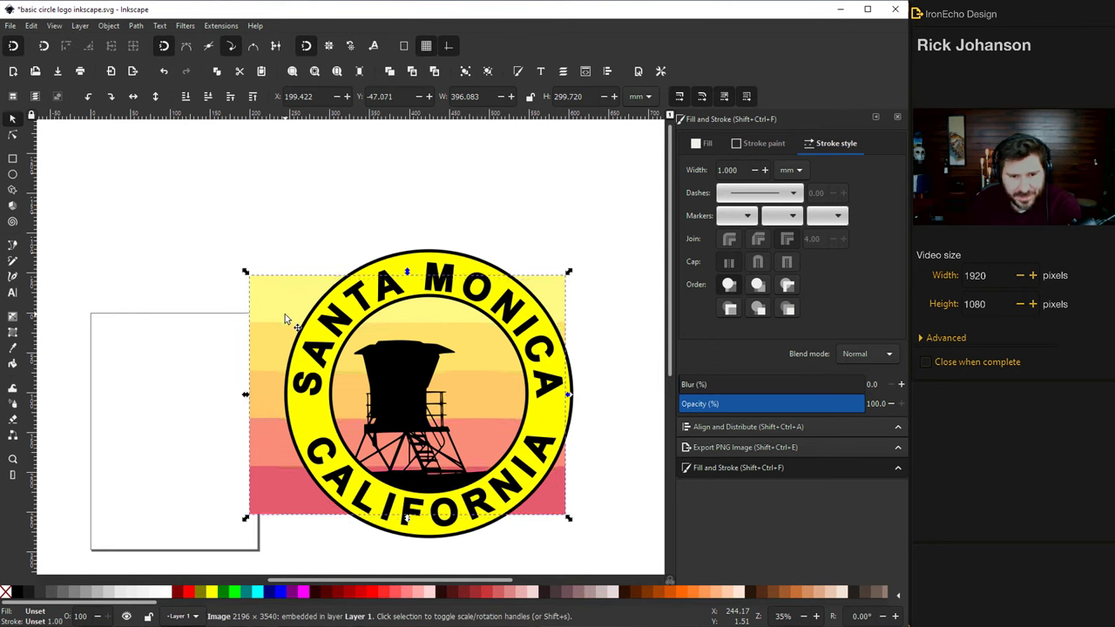
Change the ring circle's fill from yellow to white
left_click(438, 265)
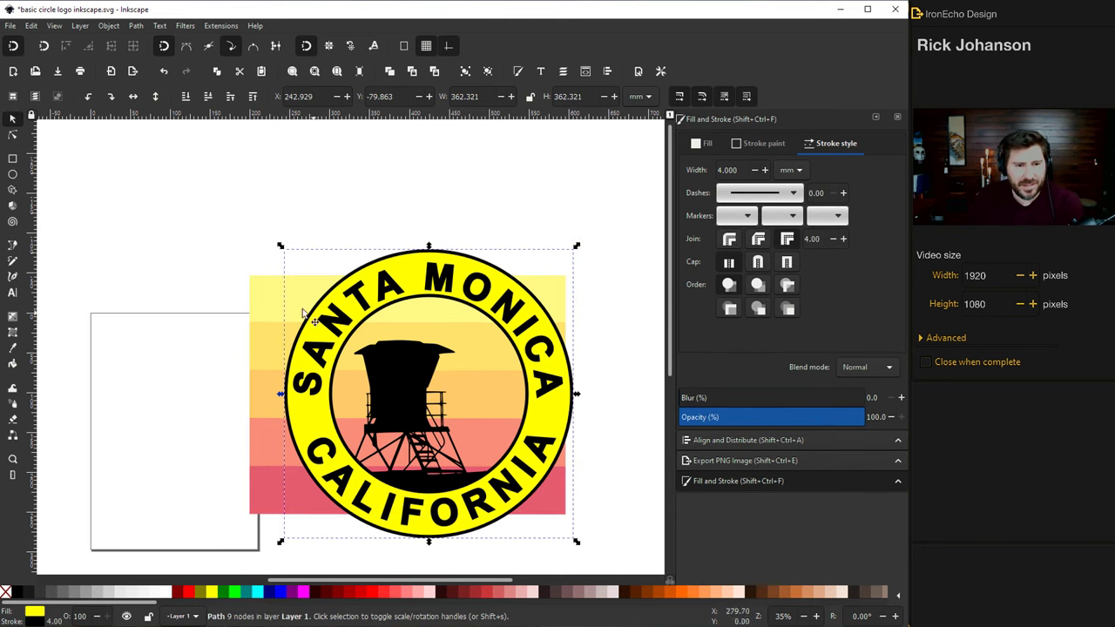
left_click(7, 593)
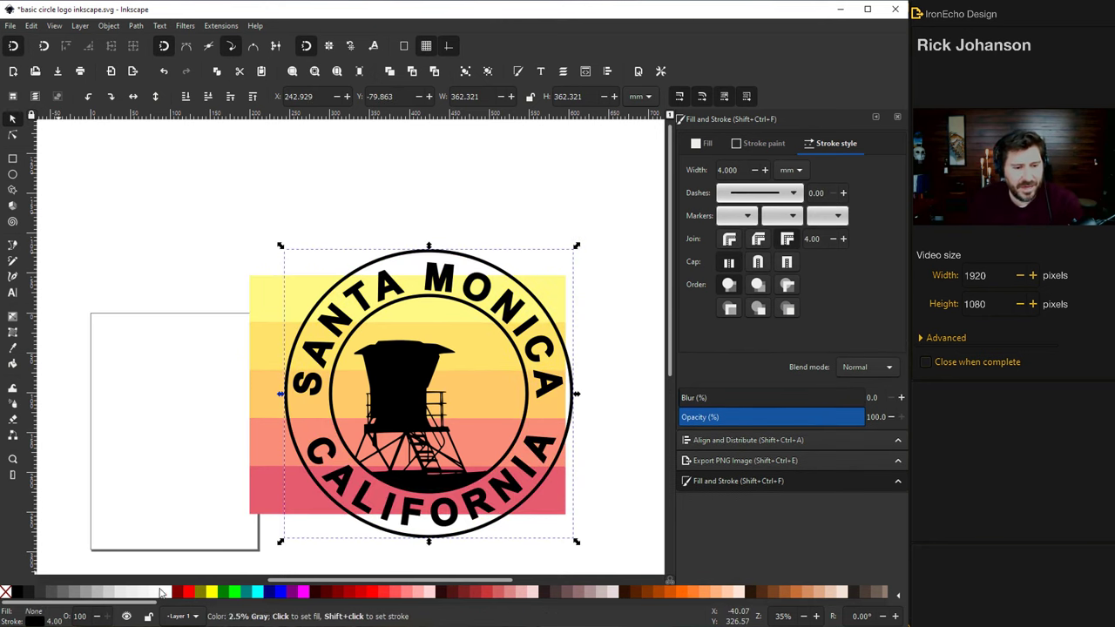
left_click(168, 592)
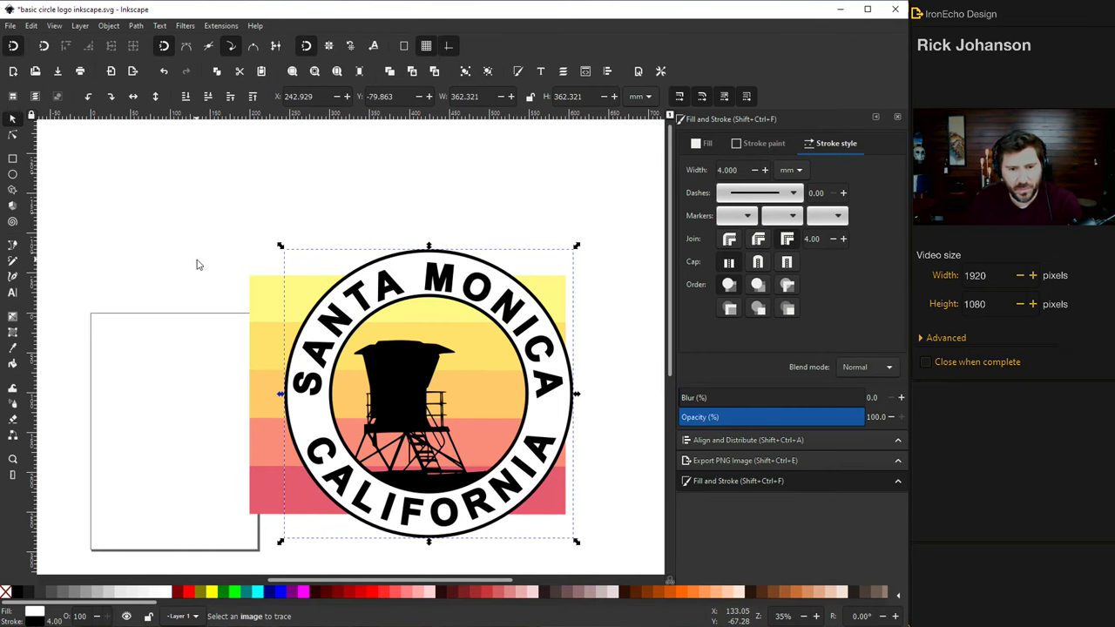
left_click(200, 263)
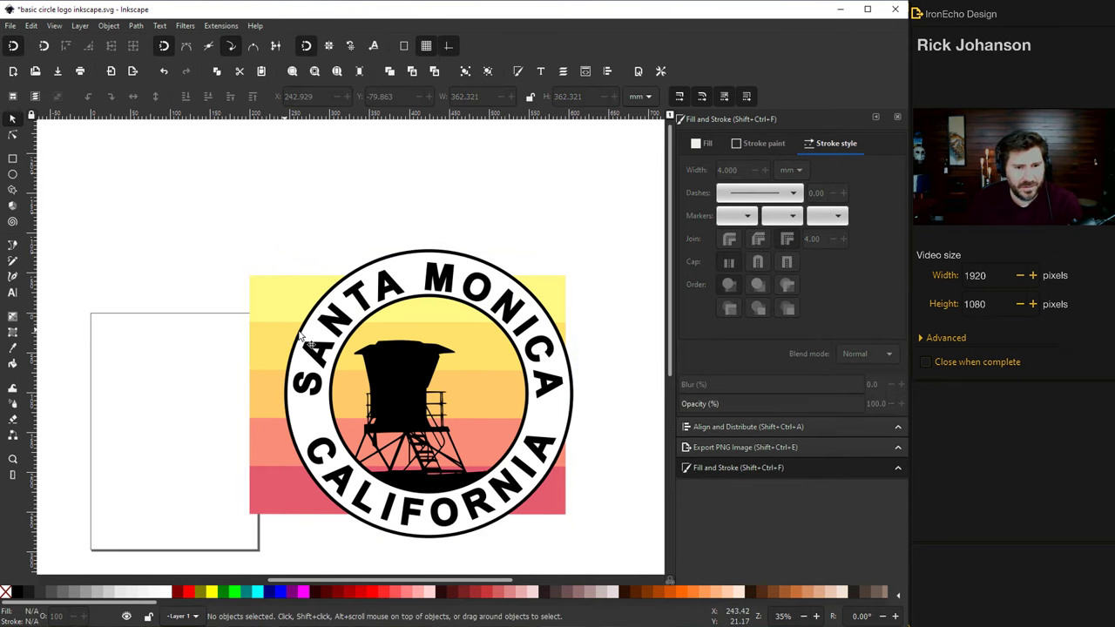
Move the tower out of the badge and add a roughly 243 mm circle inside the ring
left_click_drag(392, 371, 119, 171)
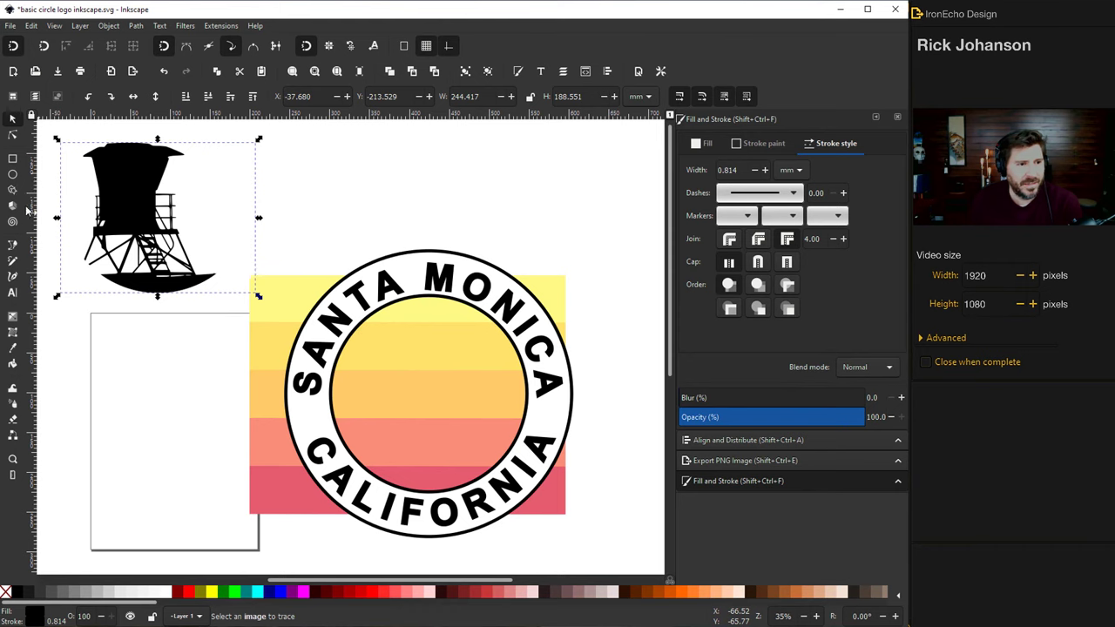
left_click(12, 175)
mouse_move(345, 288)
left_mouse_down()
mouse_move(456, 403)
mouse_move(449, 394)
left_mouse_up()
key("s")
left_click_drag(347, 321, 406, 391)
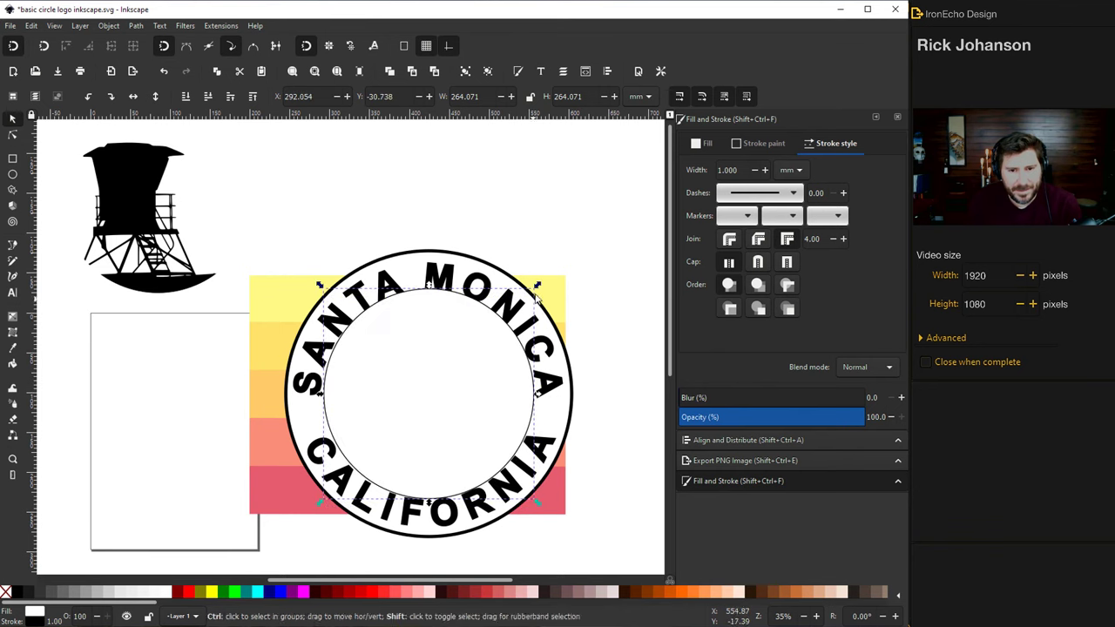
left_click_drag(537, 285, 528, 300)
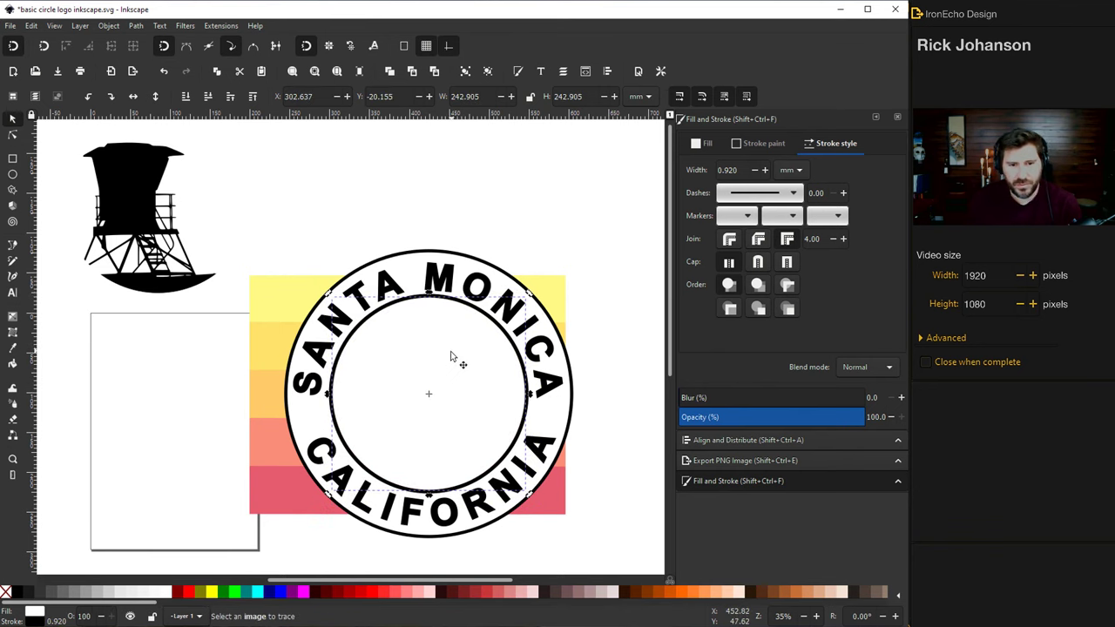
Clip the sunset stripe image to the white inner circle
left_click(271, 300, "shift")
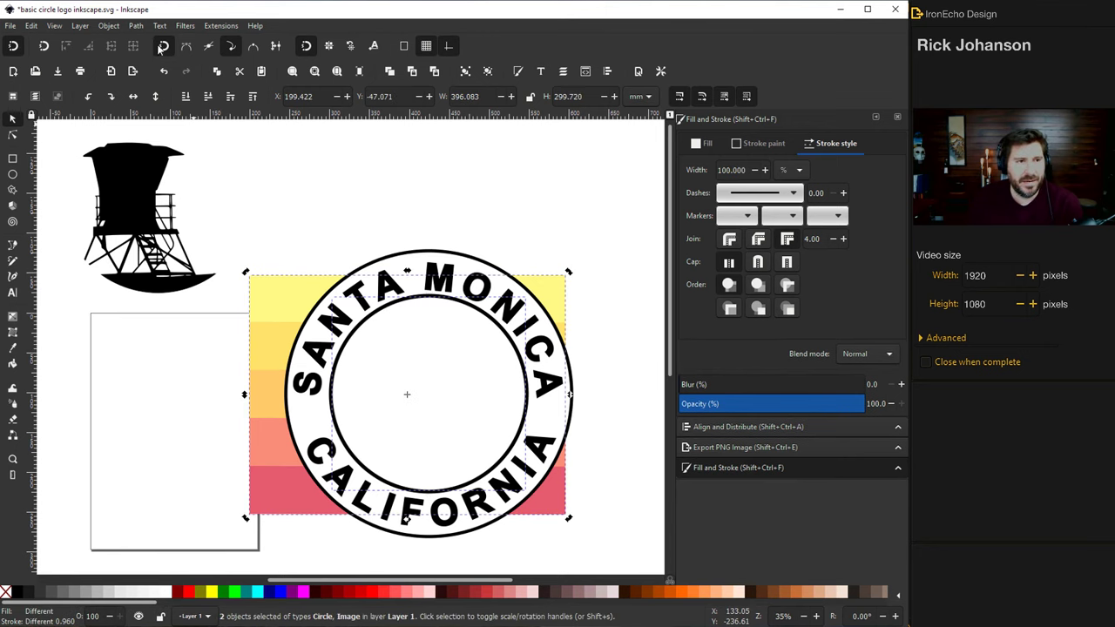
left_click(108, 26)
mouse_move(218, 159)
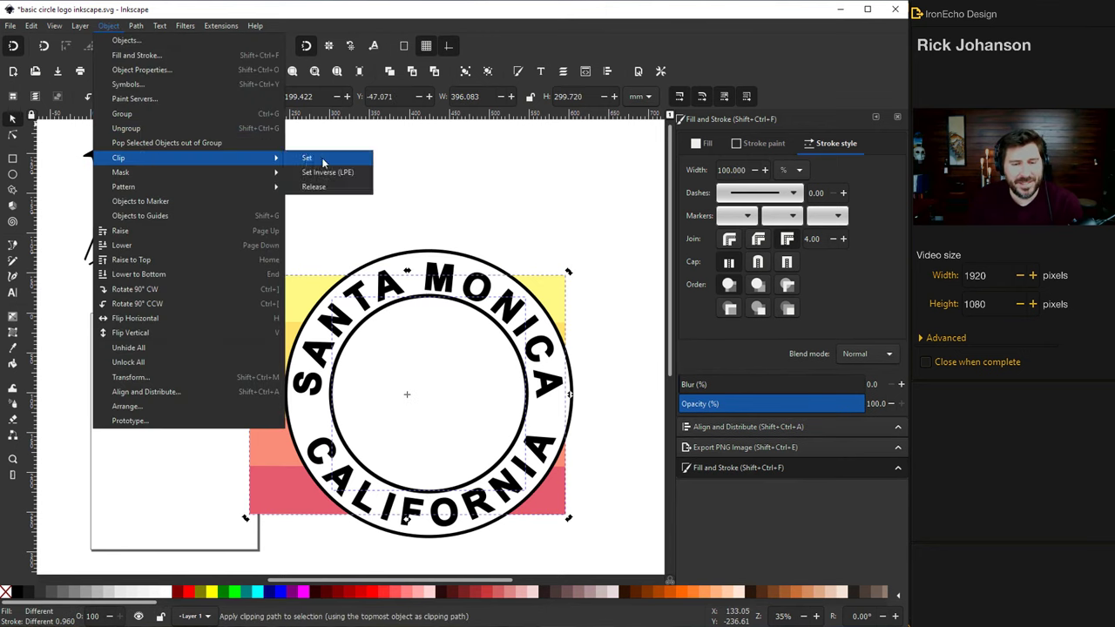
left_click(321, 160)
Place the black lifeguard tower silhouette back onto the striped sunset disc
left_click(322, 208)
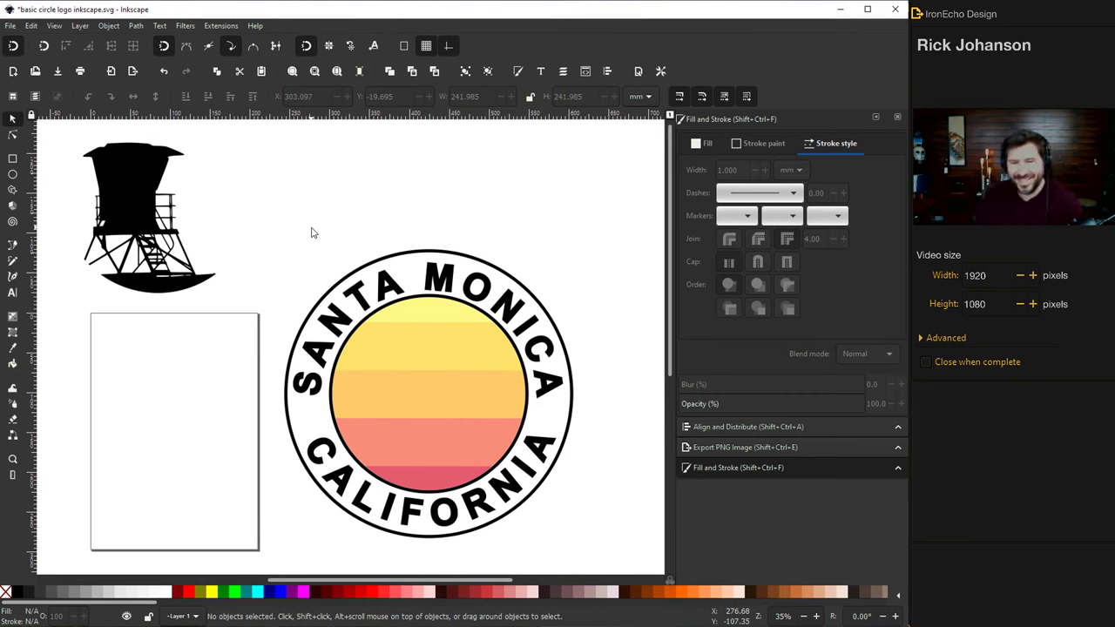
mouse_move(143, 191)
left_mouse_down()
mouse_move(353, 315)
mouse_move(413, 390)
left_mouse_up()
left_click(274, 278)
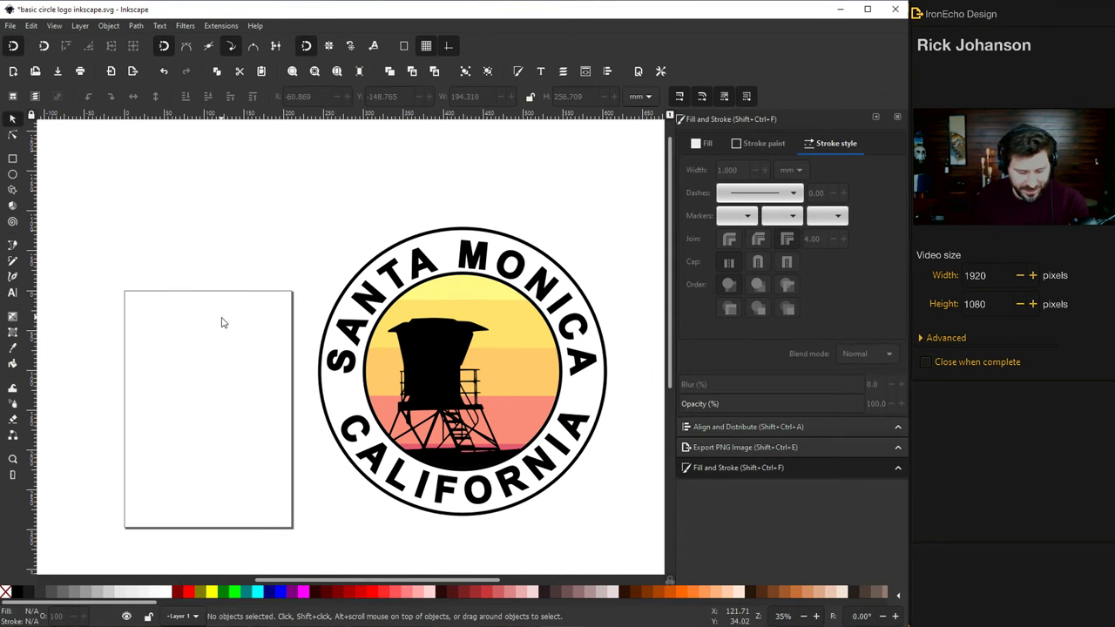
Restore the pelican beach photo and trace it into black silhouettes with Trace Bitmap
key("ctrl+z")
left_click(187, 246)
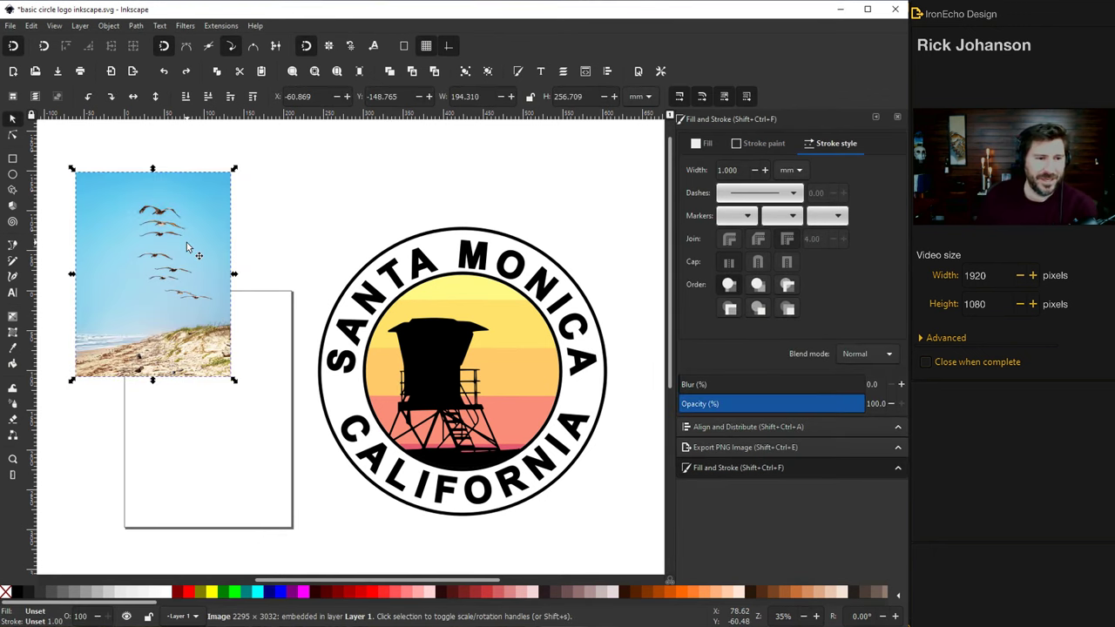
left_click(138, 26)
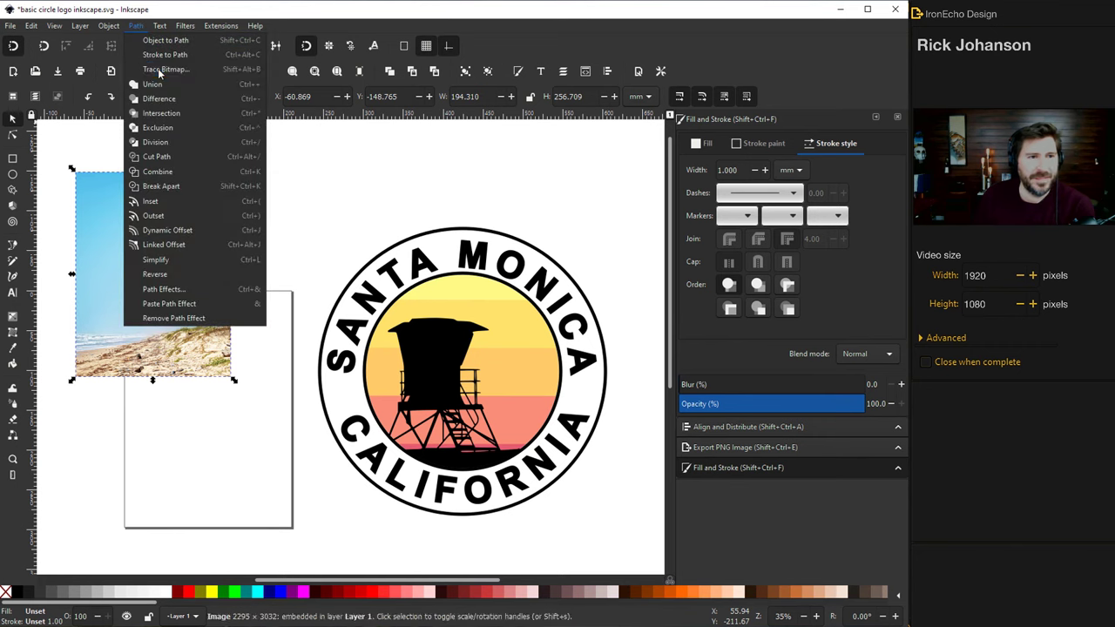
left_click(166, 70)
left_click_drag(755, 12, 634, 61)
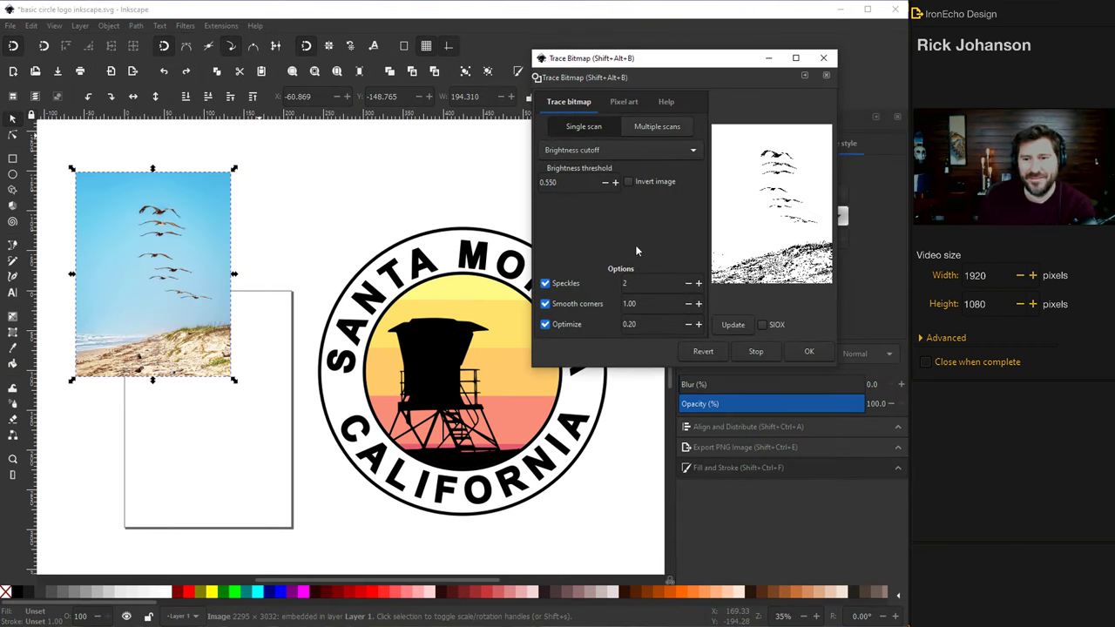
left_click(731, 324)
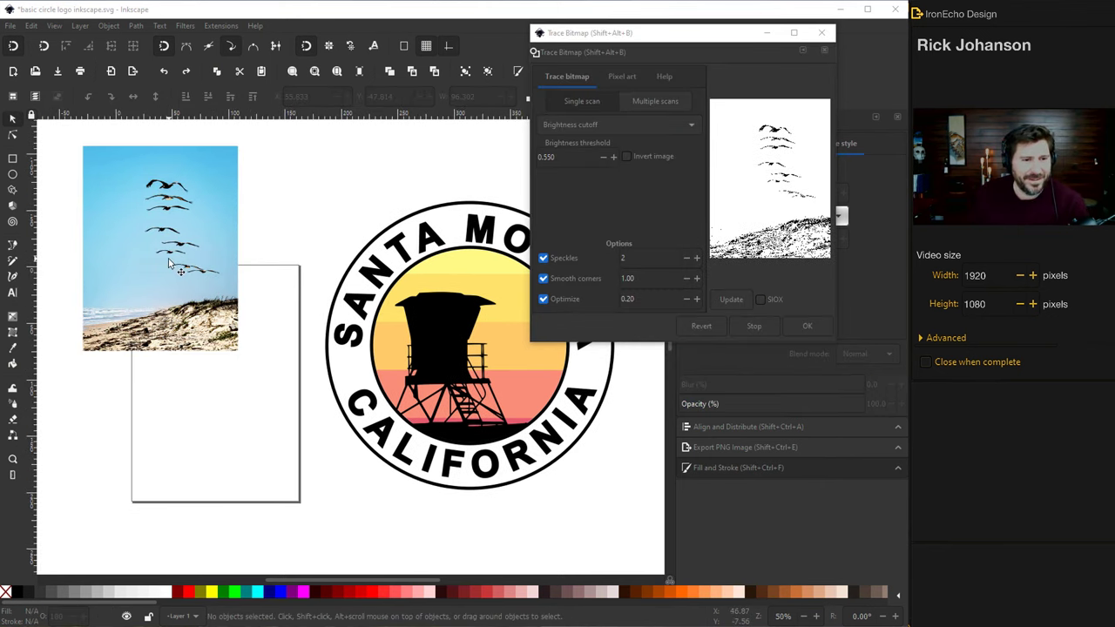
scroll(183, 268, "up", 3)
left_click(205, 222)
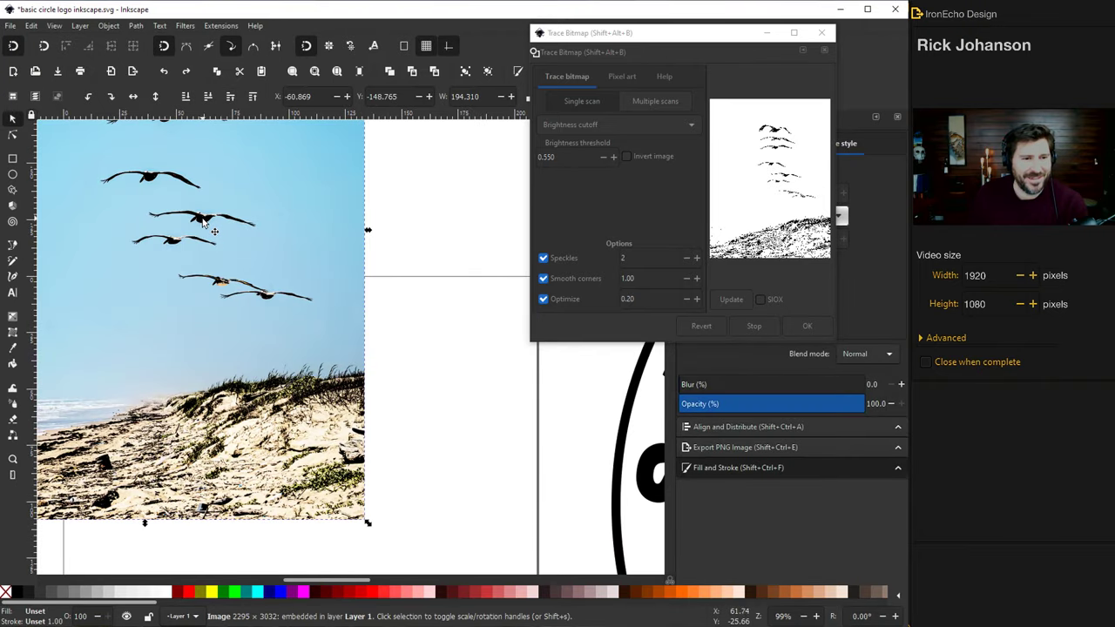
Pull the traced silhouettes aside and delete the original beach photo
left_click_drag(471, 362, 451, 392)
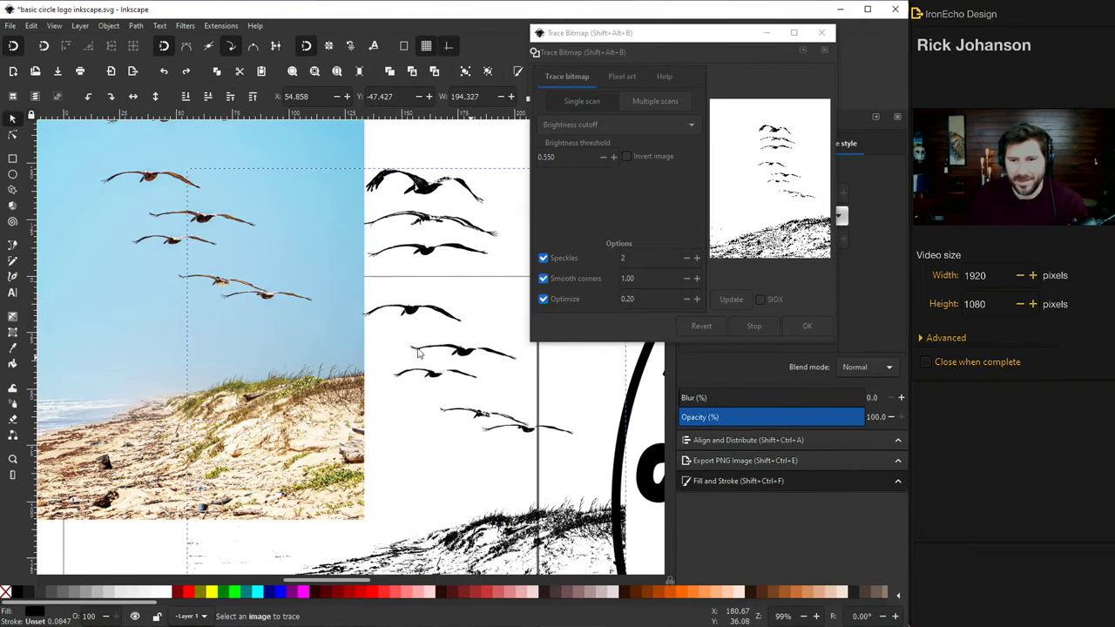
left_click(110, 235)
key("Delete")
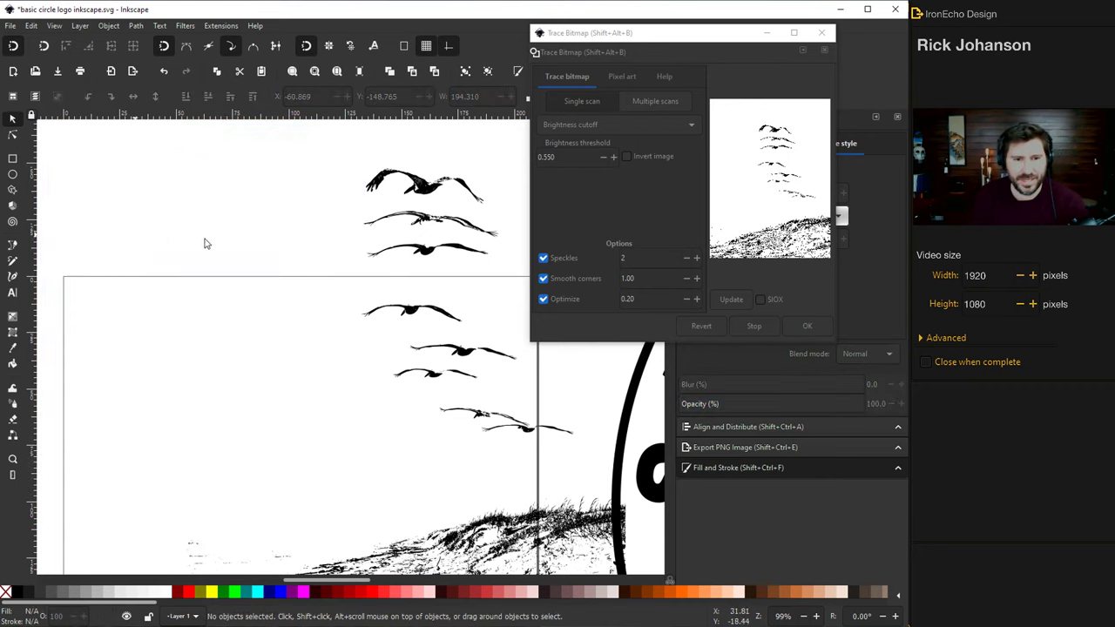
Draw a closed Pen-tool outline around three of the traced pelicans
left_click(823, 34)
left_click(12, 247)
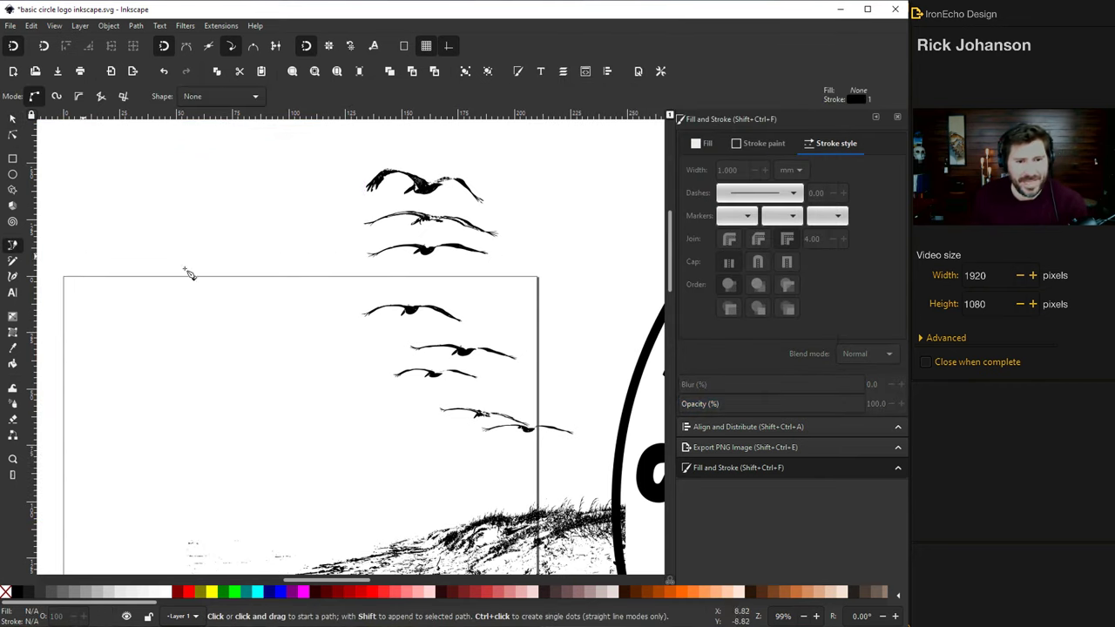
left_click(342, 290)
left_click(499, 298)
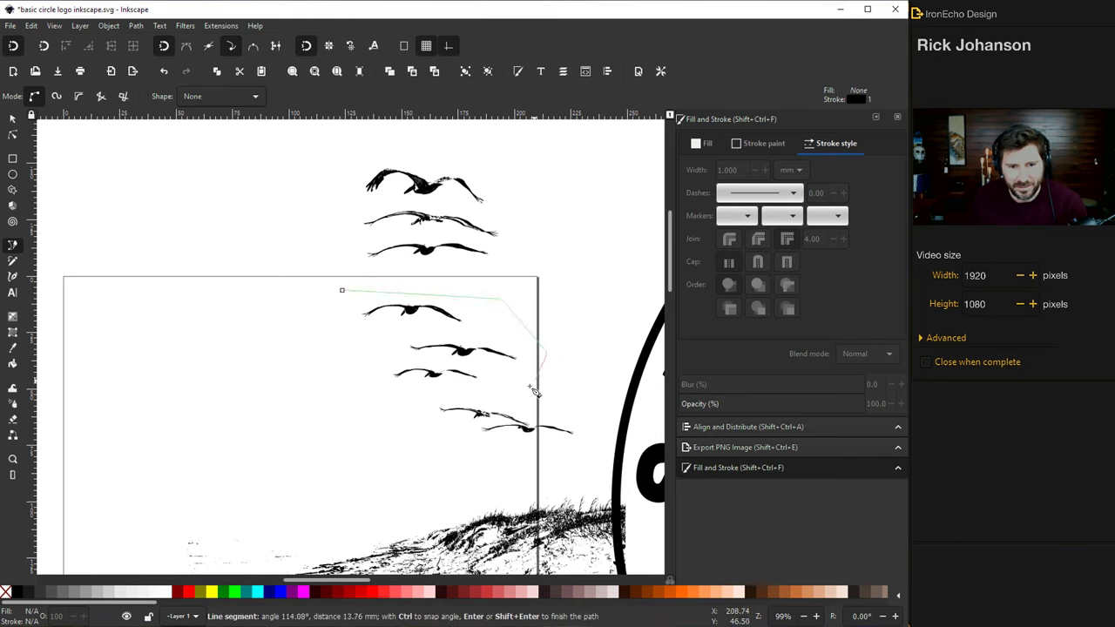
left_click_drag(536, 386, 523, 387)
left_click(380, 401)
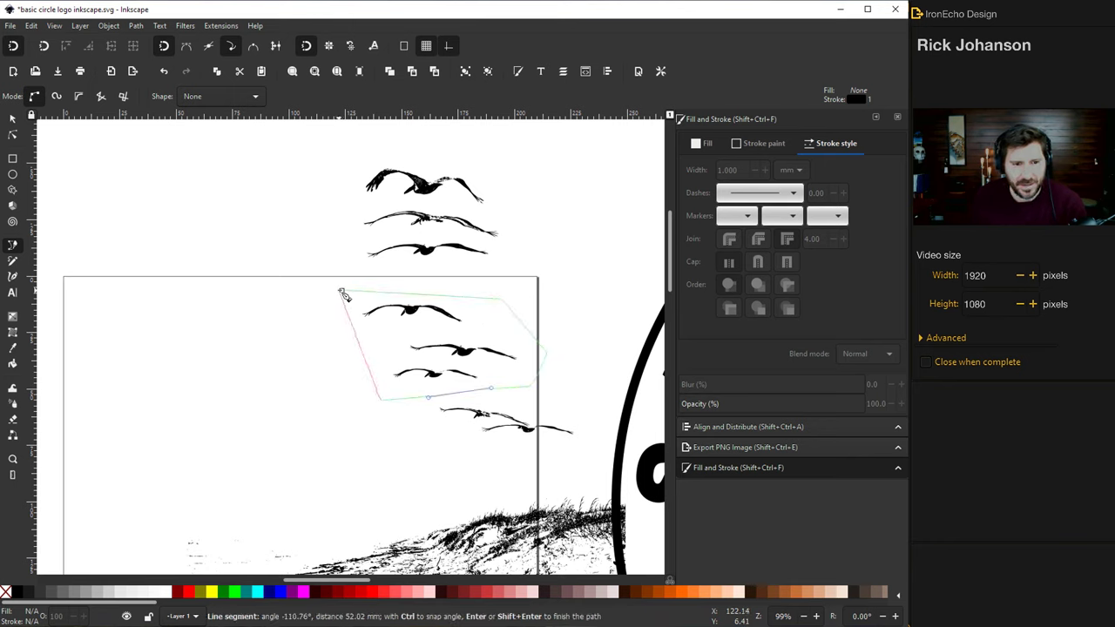
left_click(341, 290)
key("s")
Clip the traced silhouette to the outline, keeping only the three pelicans
left_click(438, 200, "shift")
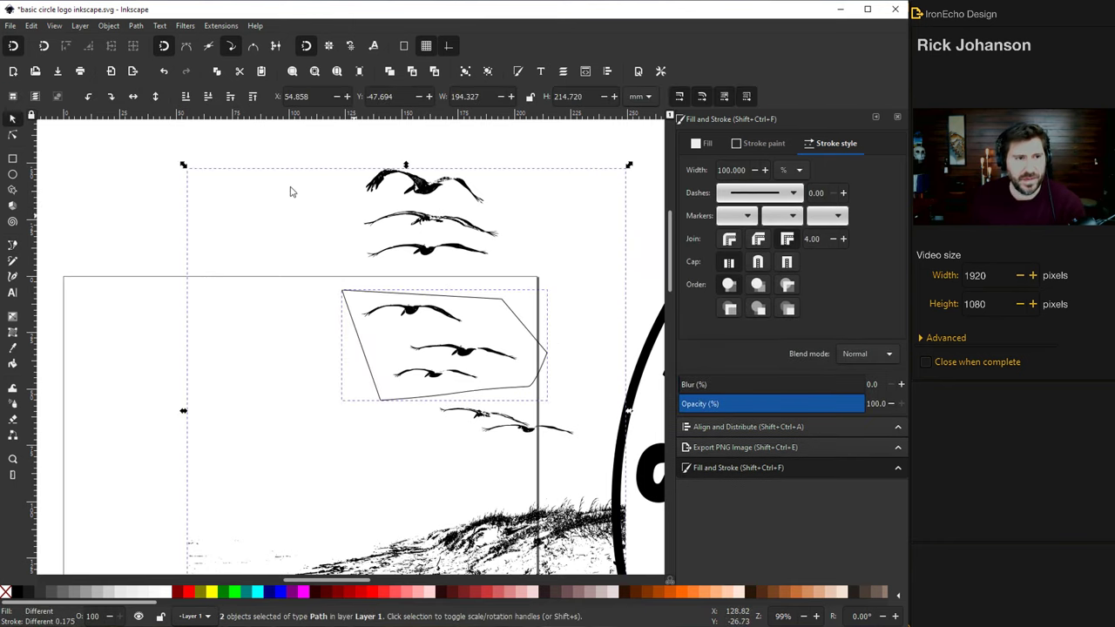
left_click(109, 25)
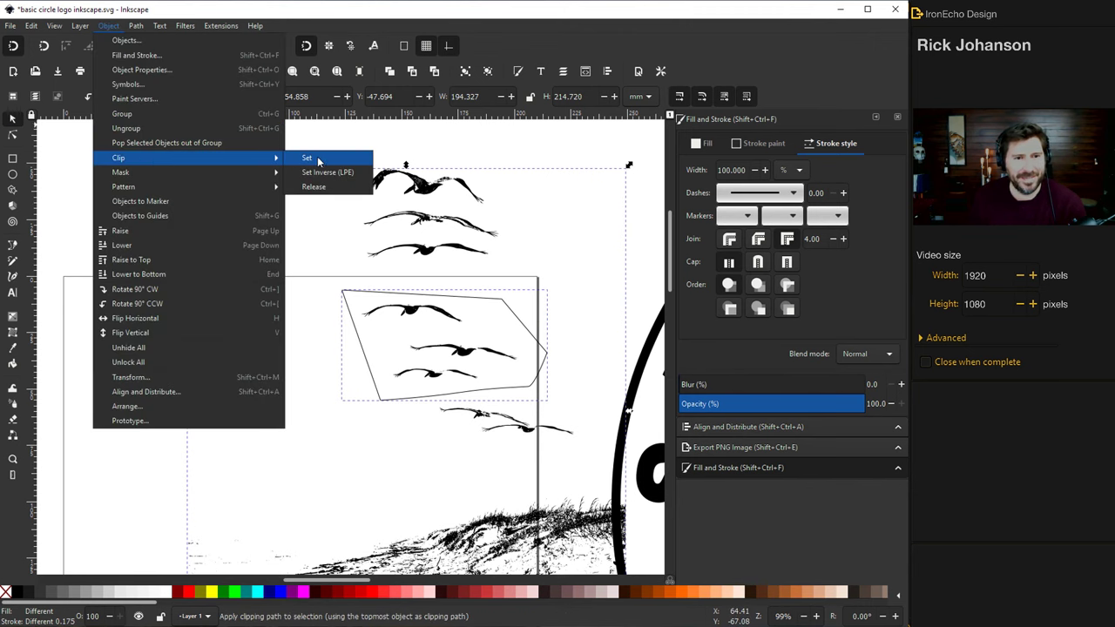
left_click(318, 160)
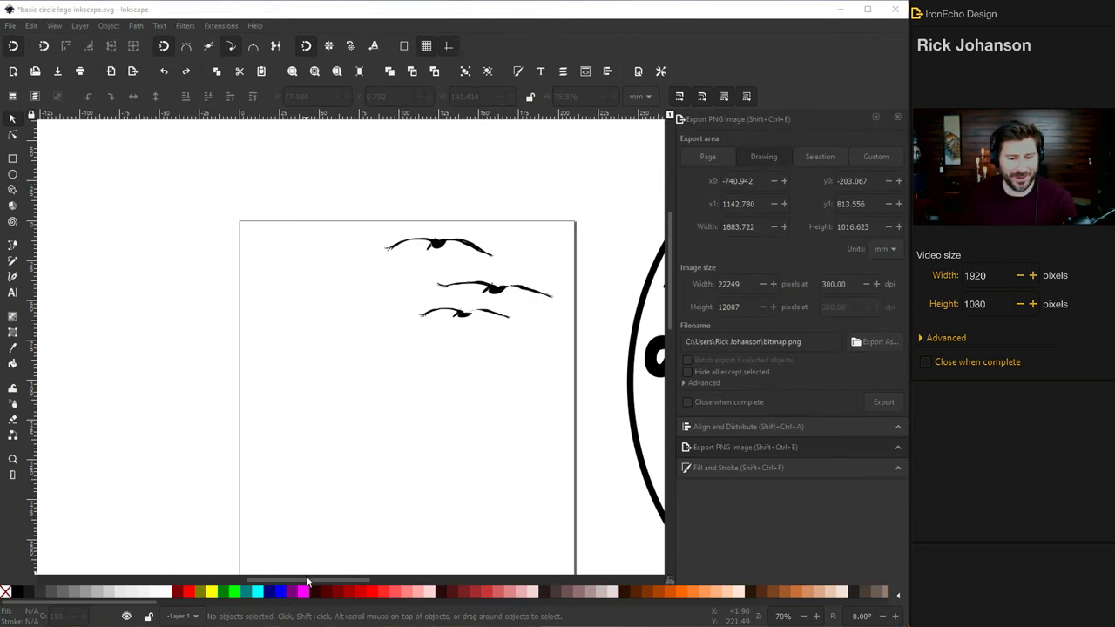
Move the pelicans into the sunset disc's upper right, enlarging them to about 157 mm wide
left_click_drag(307, 581, 362, 580)
left_click_drag(193, 290, 602, 307)
left_click_drag(319, 580, 366, 581)
left_click_drag(370, 264, 466, 270)
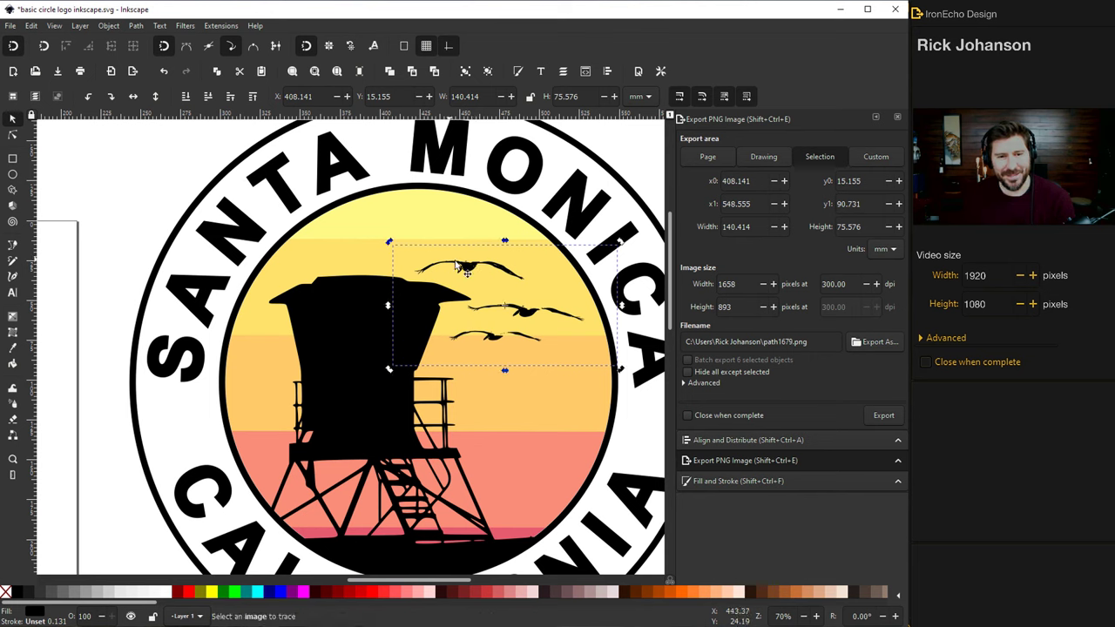
left_click_drag(389, 241, 375, 235)
left_click_drag(464, 259, 470, 263)
scroll(475, 402, "down", 1)
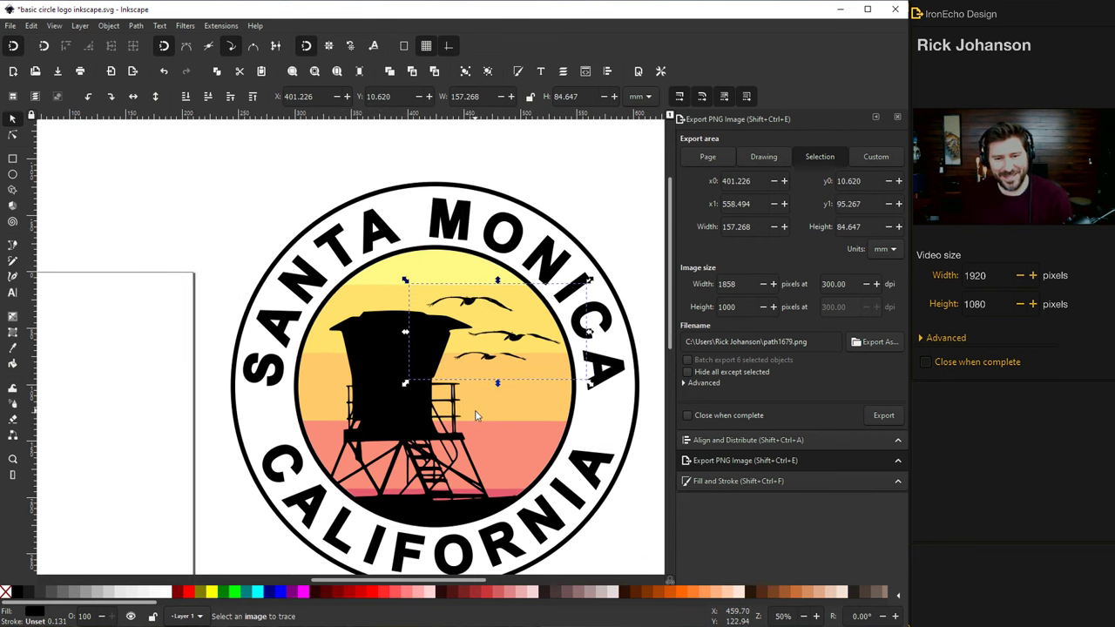
left_click(640, 488)
scroll(642, 486, "down", 1)
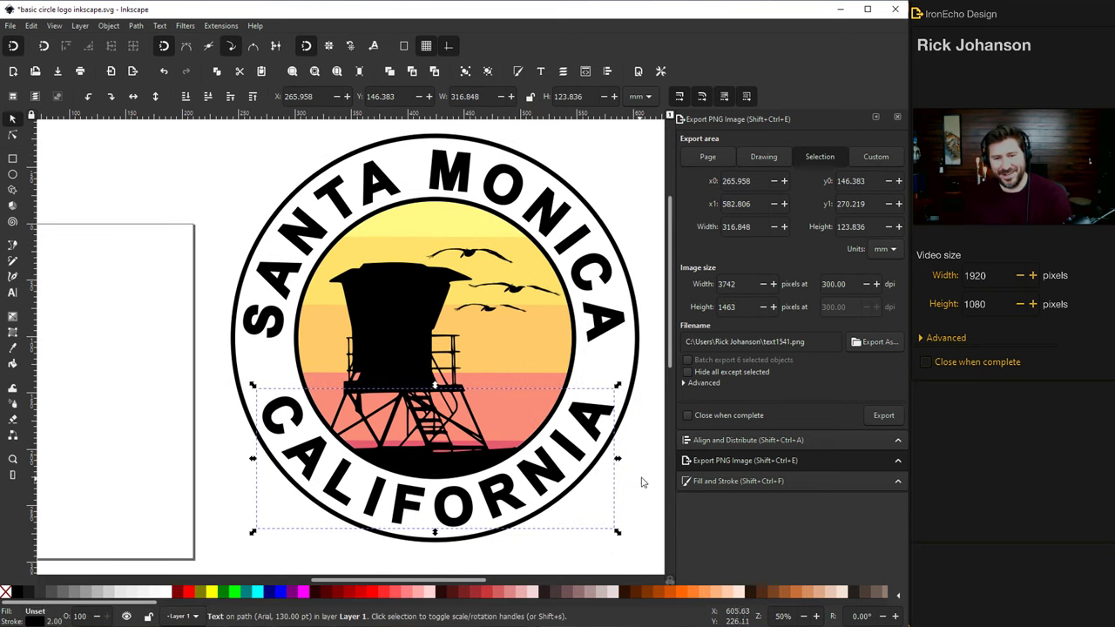